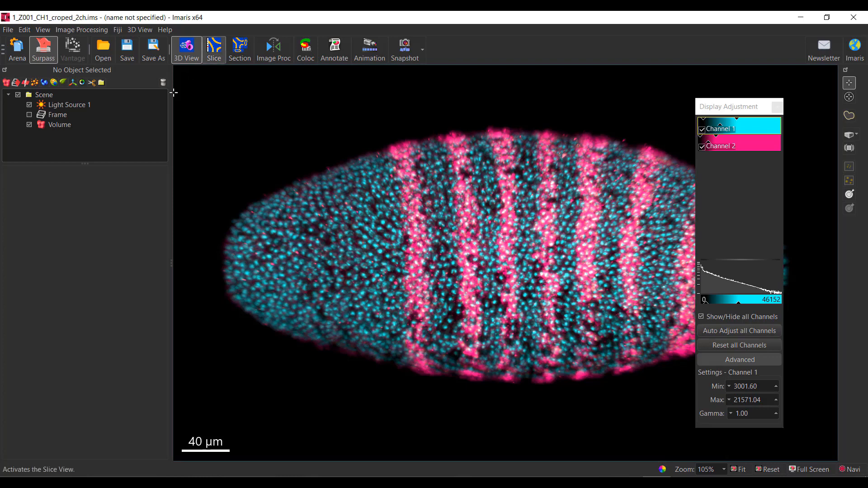
- Create spots on Channel 1 with a 4.00 µm estimated XY diameter and the automatic quality threshold, removing the default classification set
click(35, 82)
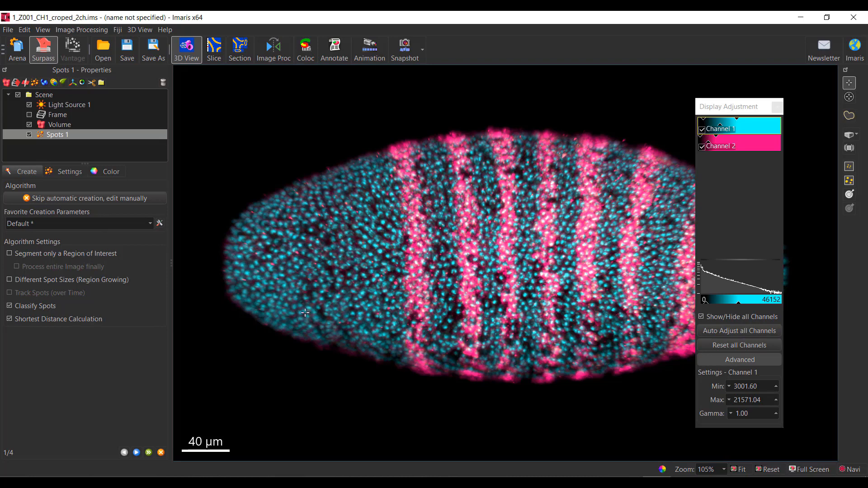
click(137, 453)
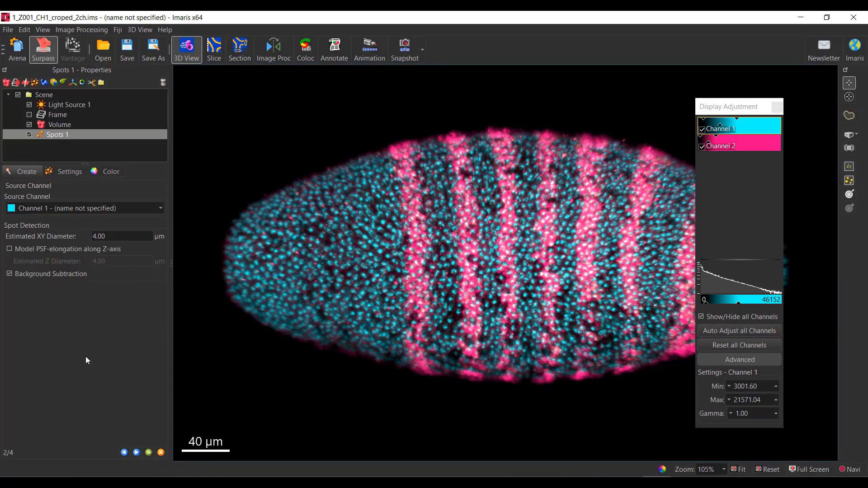
click(137, 452)
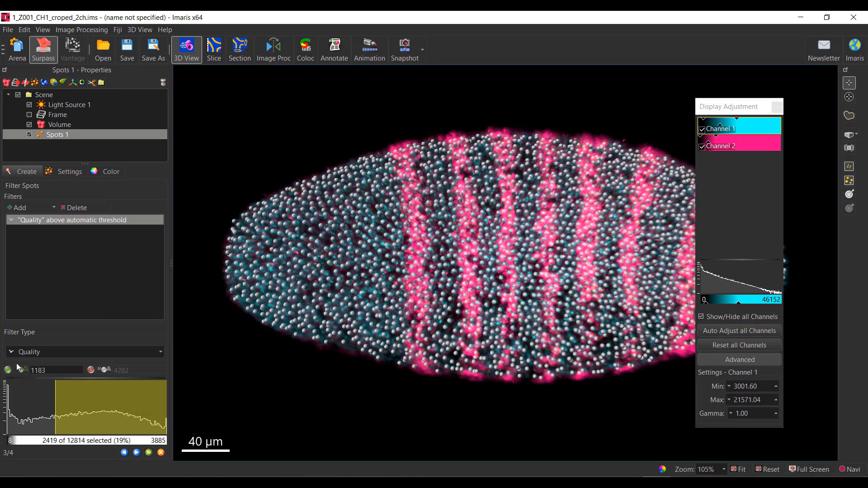
click(136, 452)
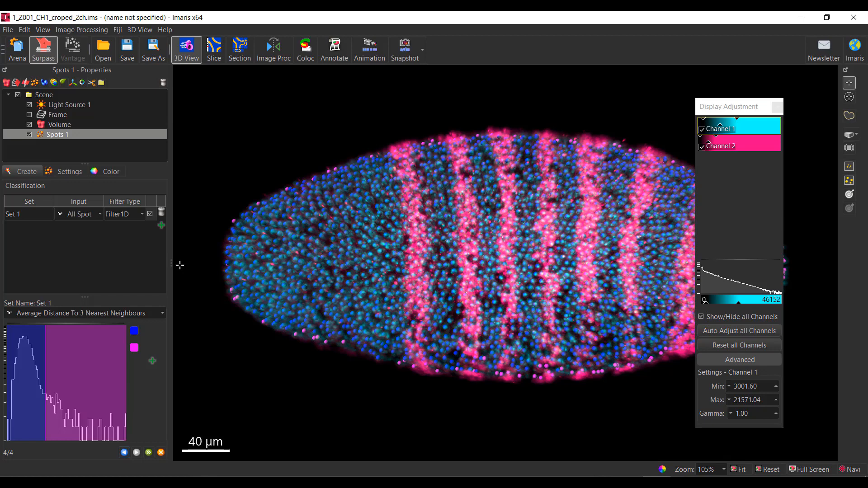
click(161, 212)
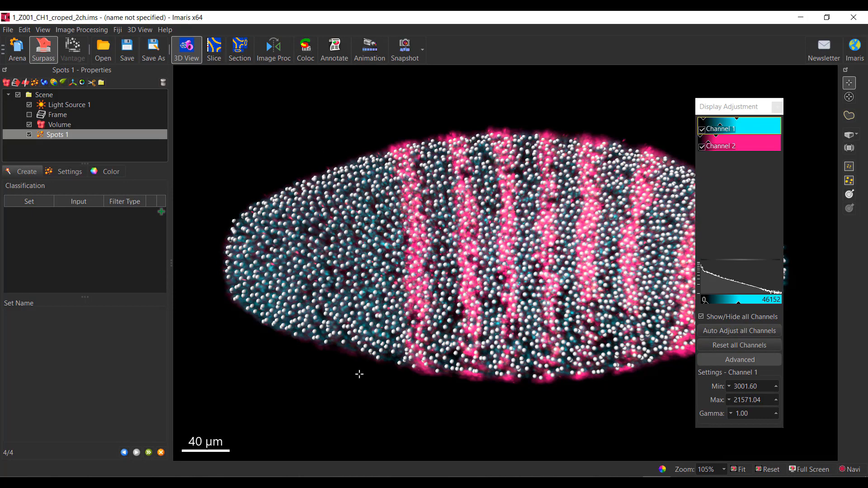
click(149, 452)
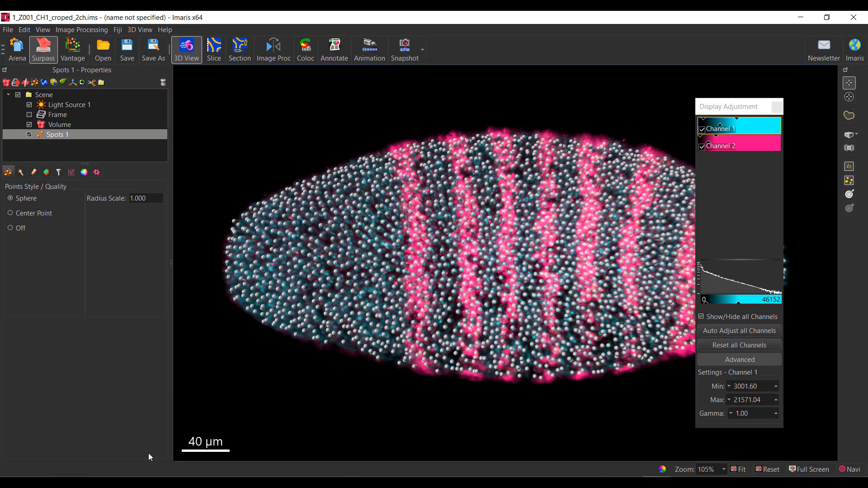
- Add a label set for the points of the spots object and add a second class to it
click(47, 173)
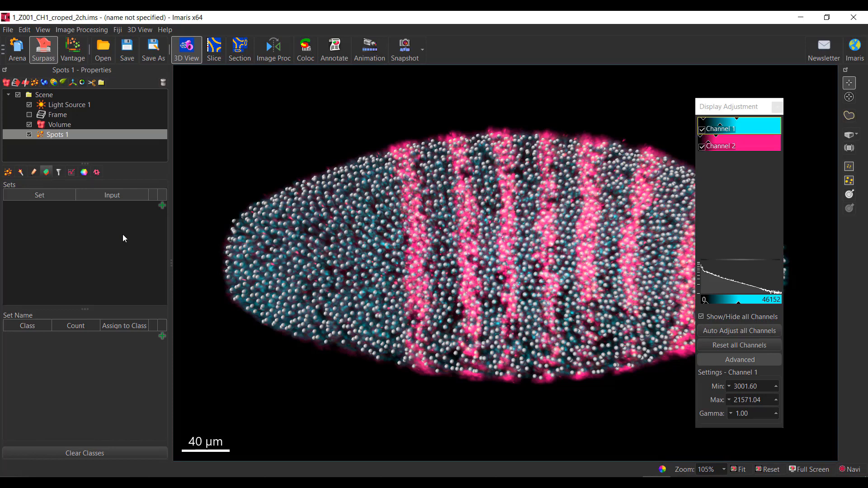
click(160, 207)
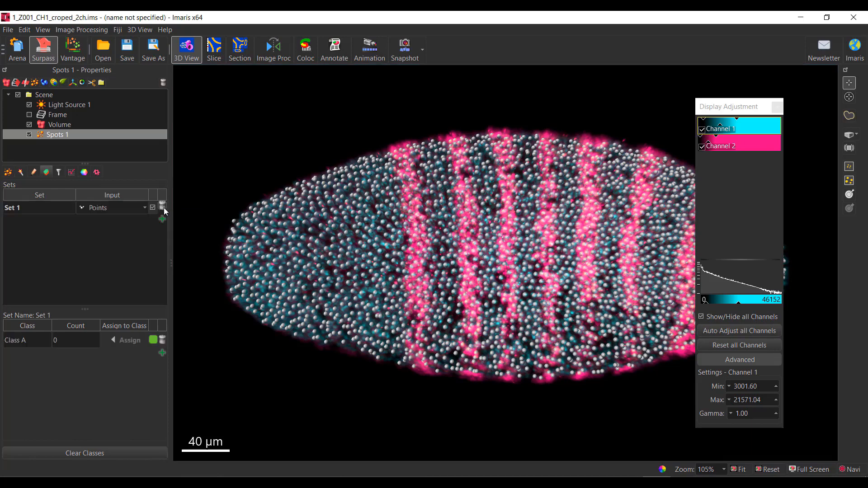
click(115, 207)
click(115, 207)
click(162, 353)
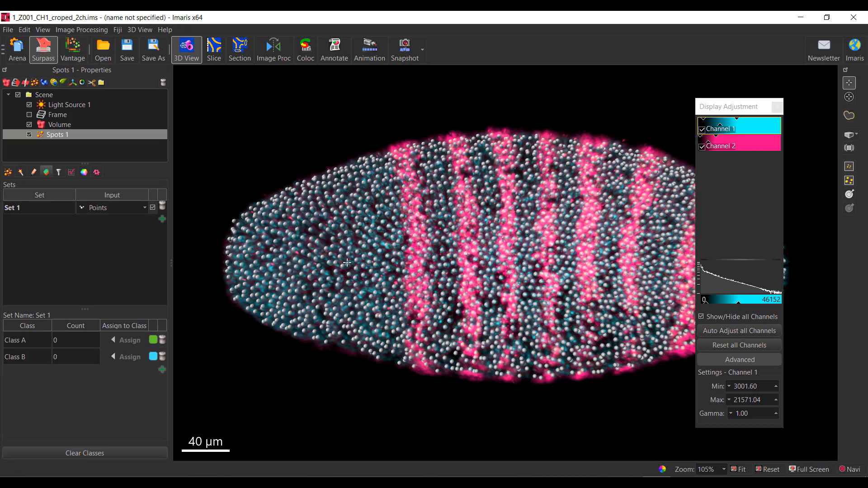
- Rename Class A to stripes and change its colour to magenta
click(154, 340)
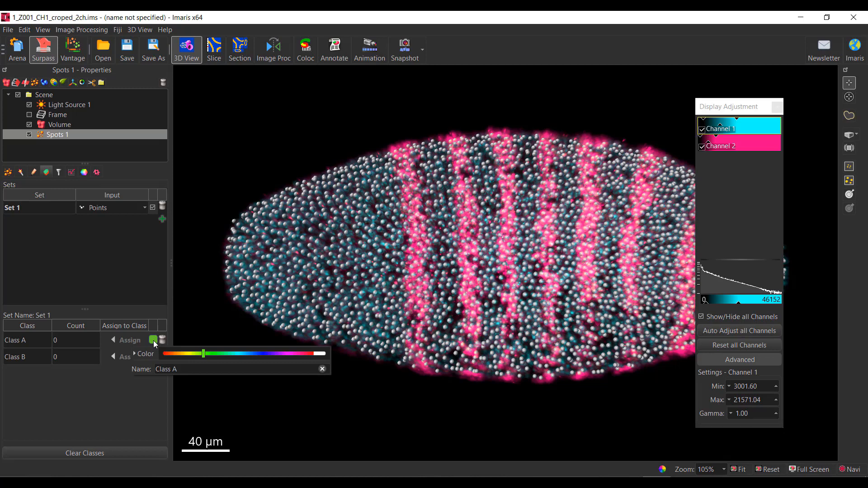
click(294, 354)
drag(193, 369, 57, 351)
text(strip)
text(ed)
key(Return)
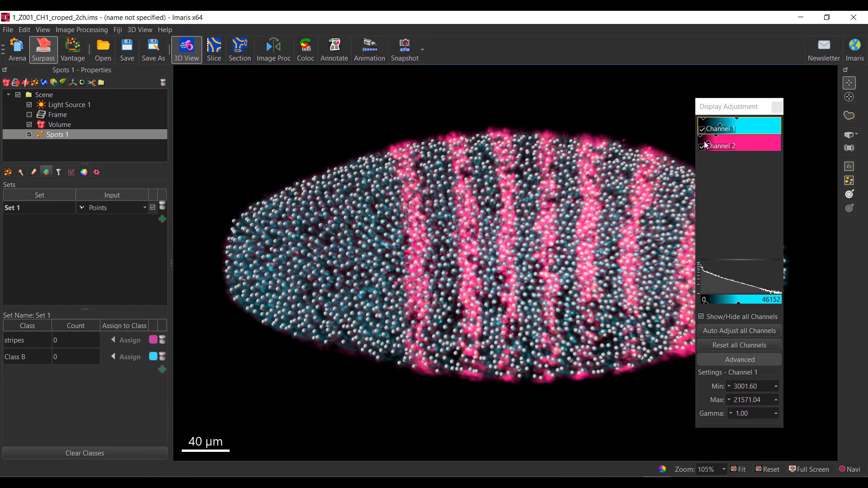
- Close the Display Adjustment window and switch to circle selection mode
drag(736, 107, 773, 108)
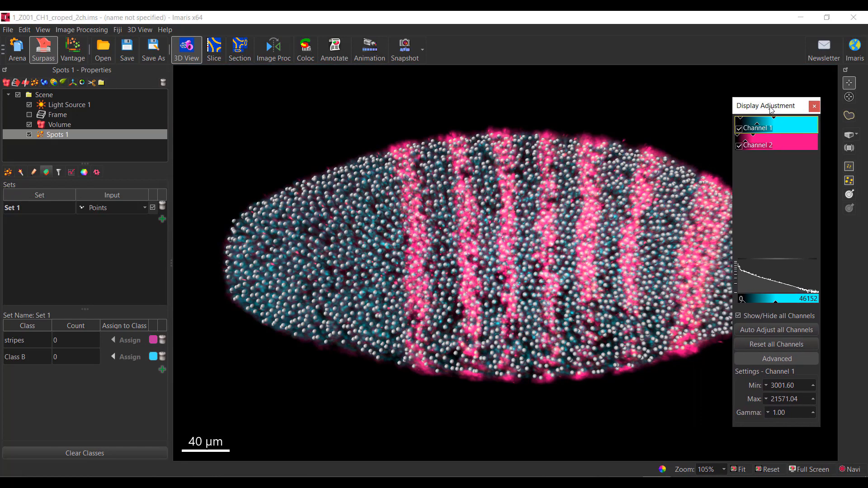
click(814, 107)
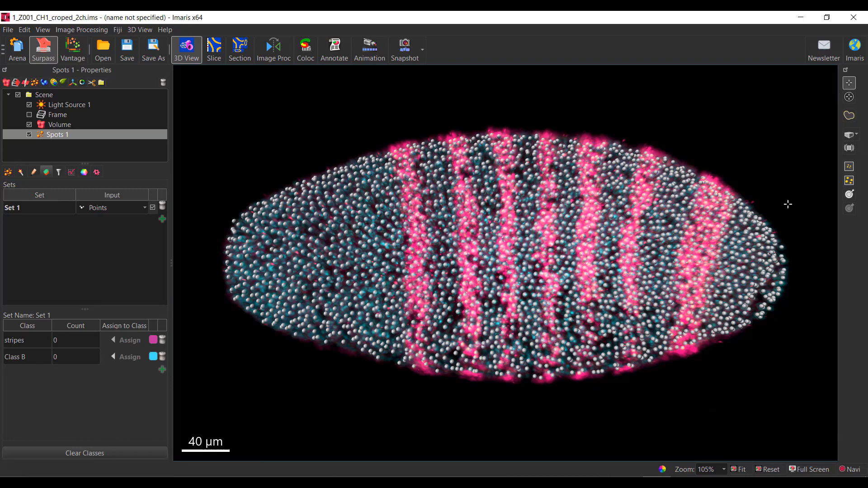
click(746, 231)
click(849, 97)
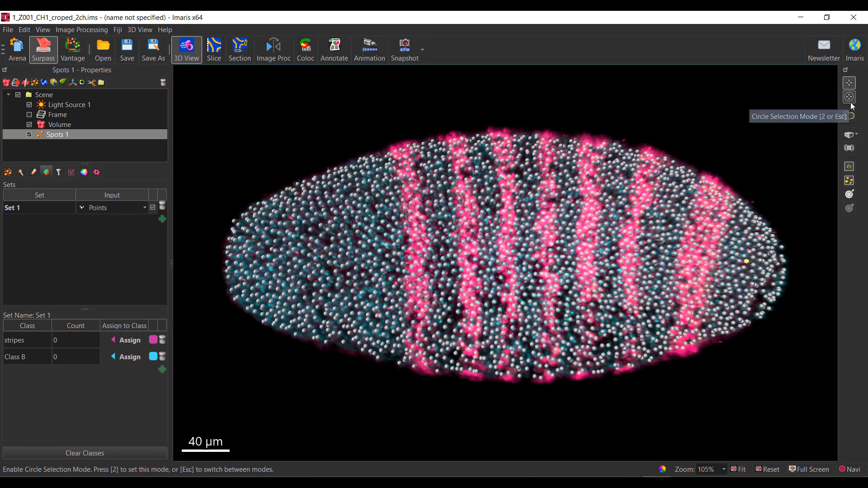
key(Escape)
key(Escape)
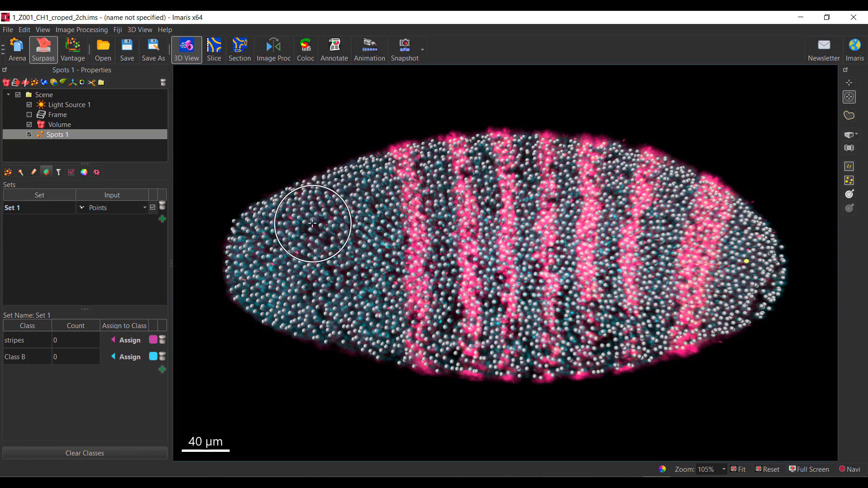
- Select the spots across the embryo's left end, up to the first pink stripe, and assign them to Class B
click(313, 222)
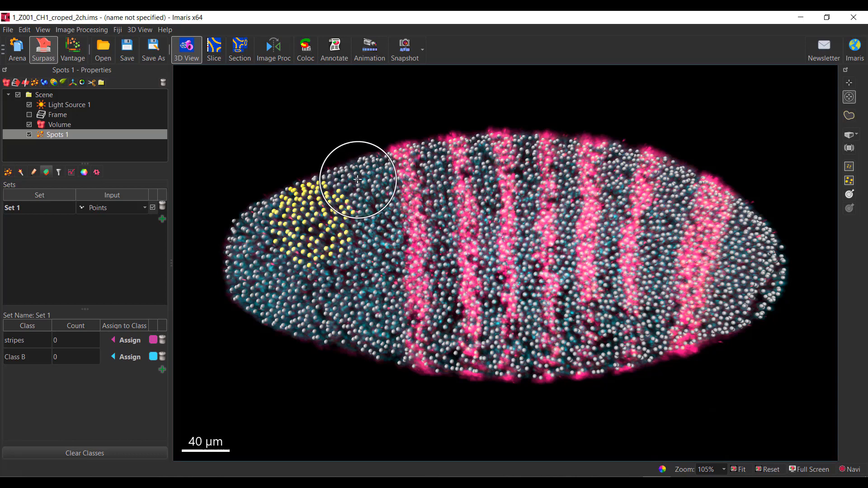
drag(358, 179, 353, 171)
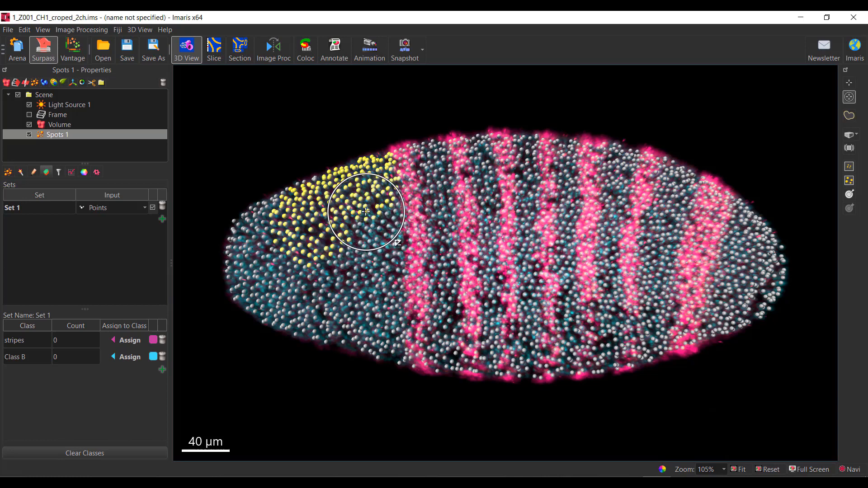
mouse_move(366, 211)
mouse_down()
mouse_move(368, 361)
mouse_move(319, 330)
mouse_move(262, 271)
mouse_move(267, 226)
mouse_move(271, 266)
mouse_move(285, 284)
mouse_move(272, 315)
mouse_move(277, 309)
mouse_up()
mouse_move(260, 253)
mouse_down()
mouse_move(247, 286)
mouse_move(246, 271)
mouse_move(229, 276)
mouse_up()
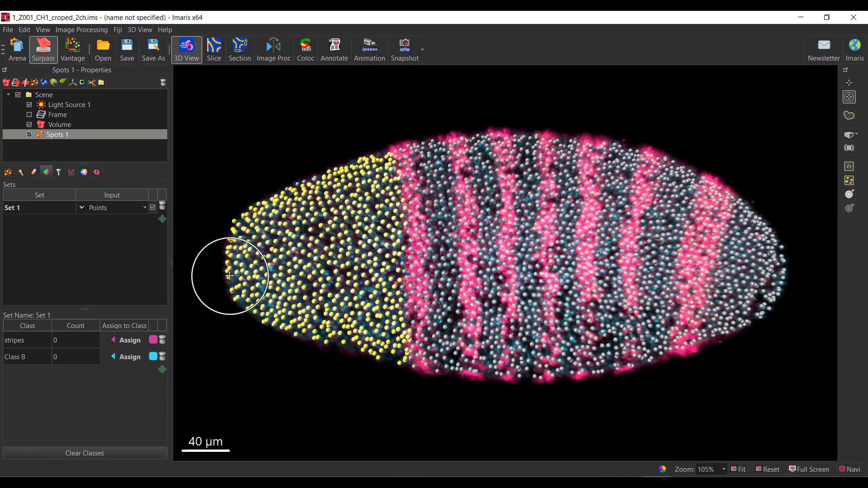
click(131, 357)
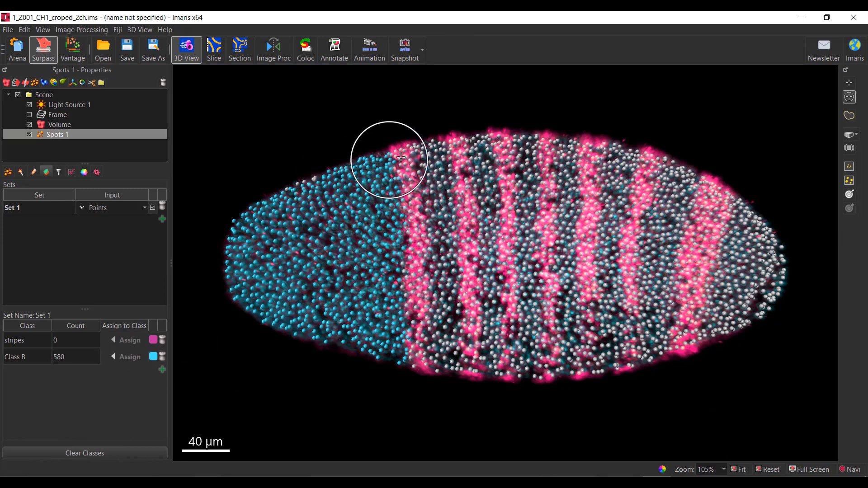
- Select the spots along the upper part of the first pink stripe with a smaller selection circle and assign them to the stripes class
scroll(407, 167, up, 3)
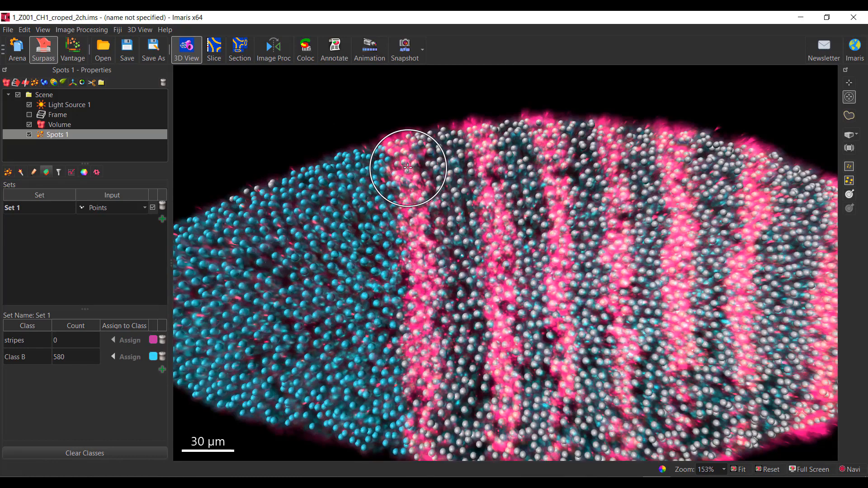
scroll(408, 168, up, 3)
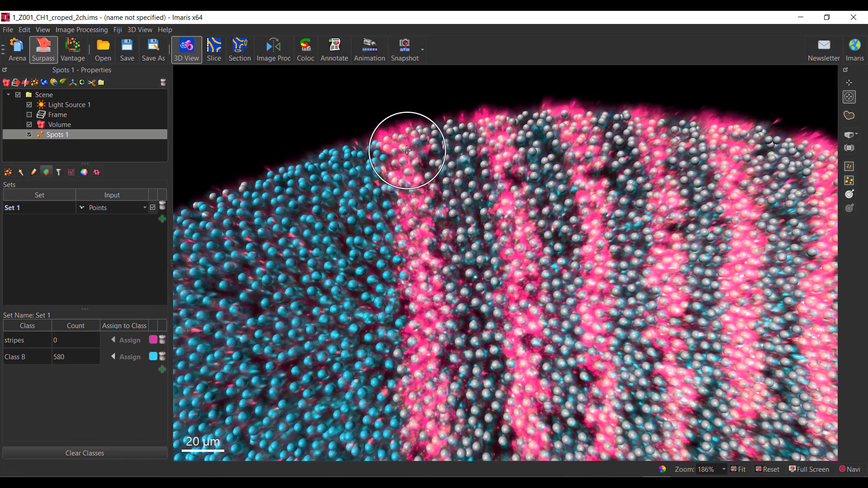
ctrl+scroll(411, 148, down, 5)
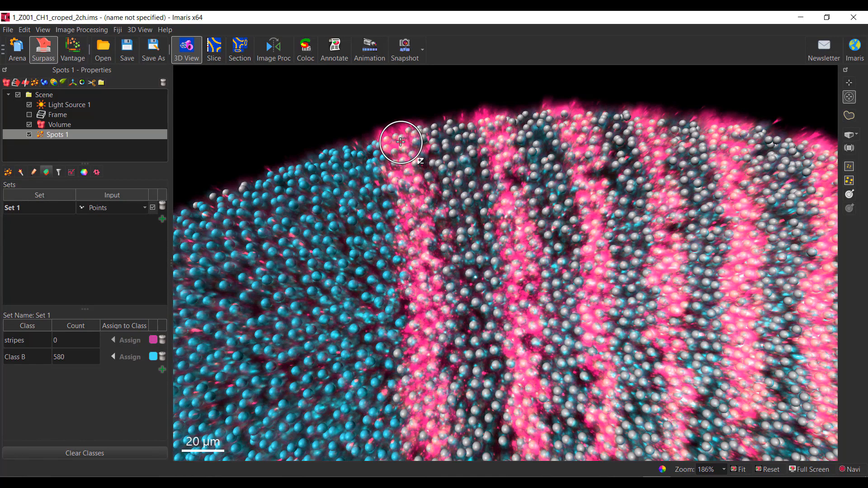
click(401, 142)
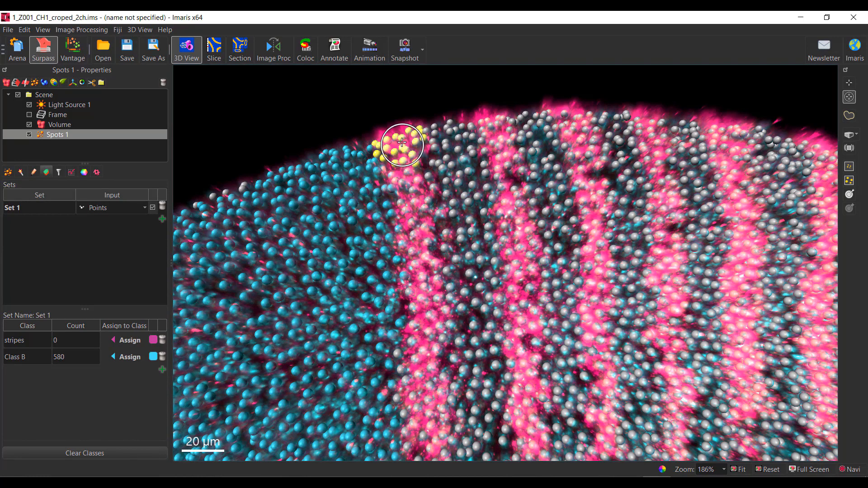
ctrl+click(402, 141)
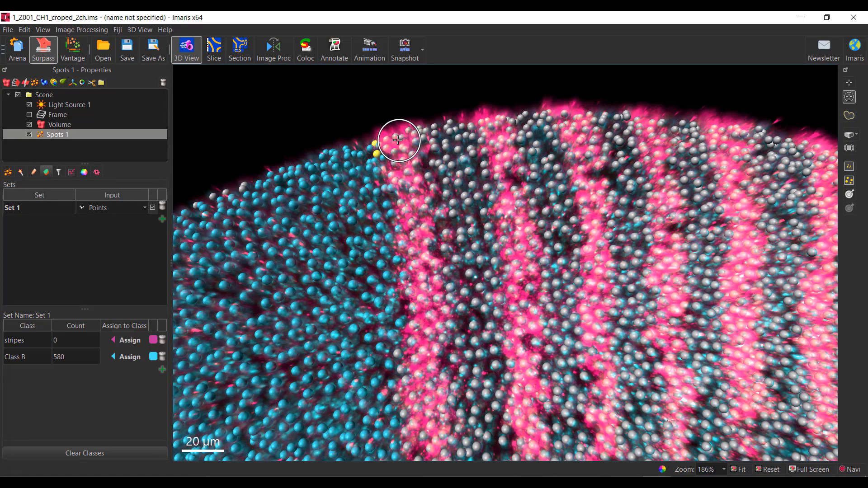
ctrl+click(397, 141)
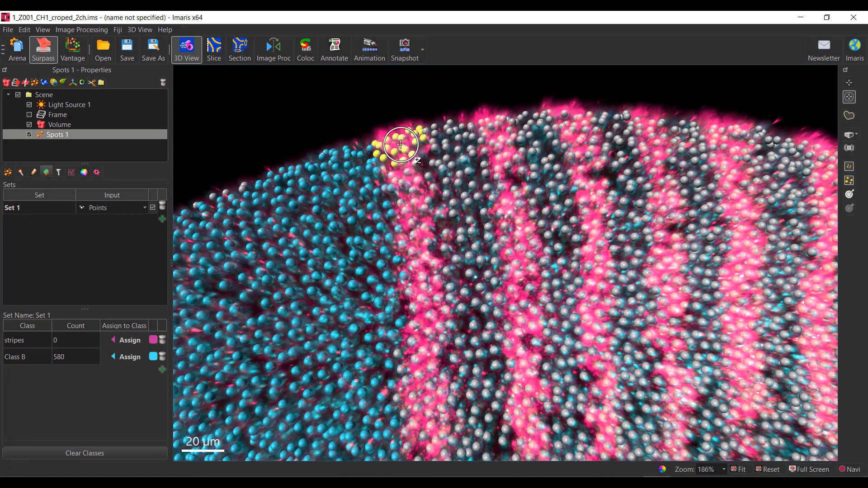
click(376, 99)
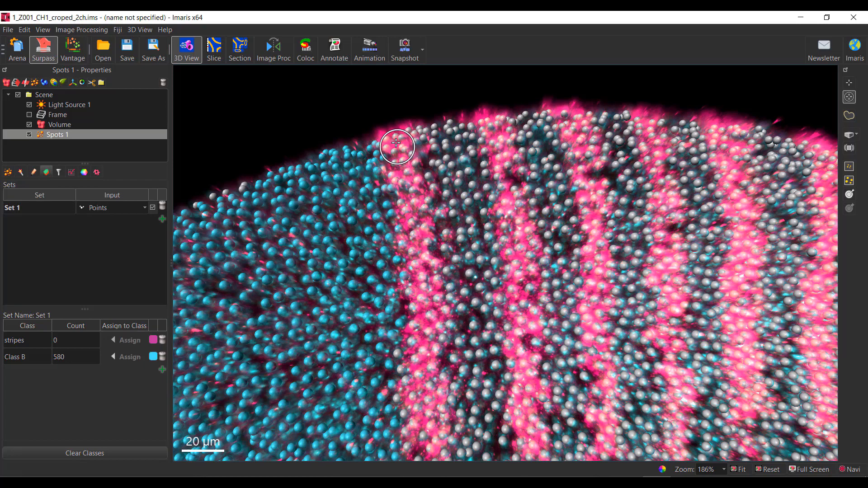
ctrl+click(397, 144)
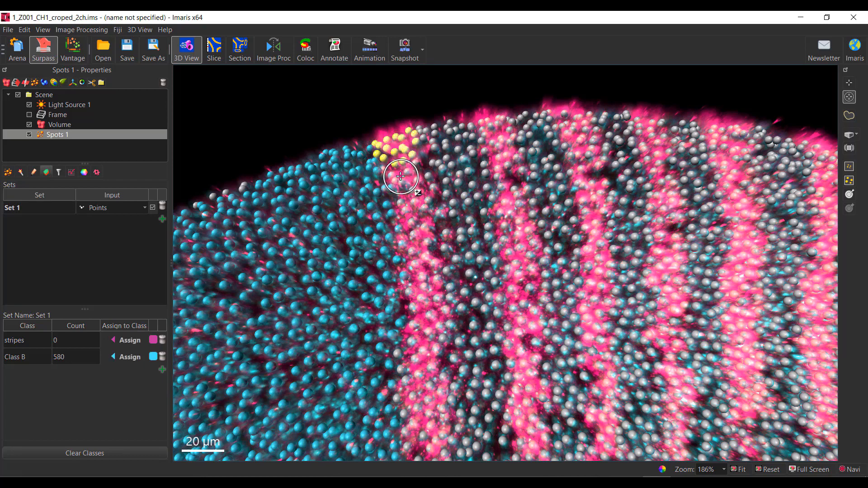
mouse_move(400, 177)
ctrl+mouse_down()
mouse_move(420, 226)
mouse_move(426, 389)
ctrl+mouse_up()
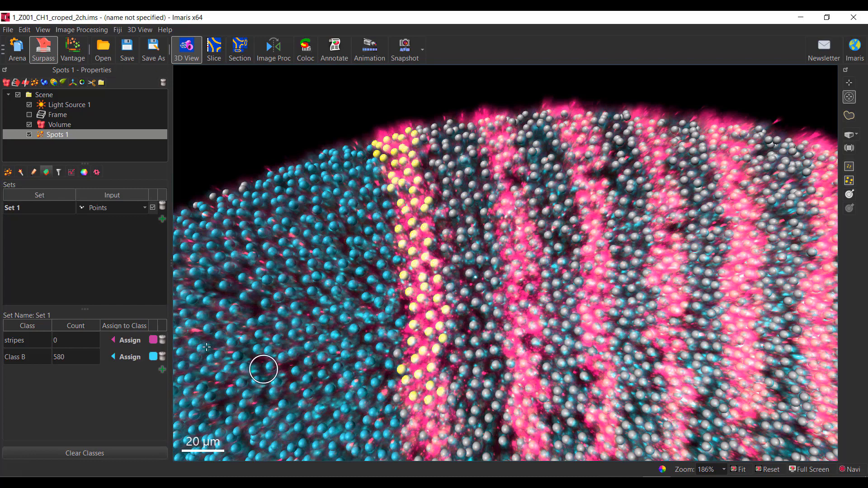
click(130, 341)
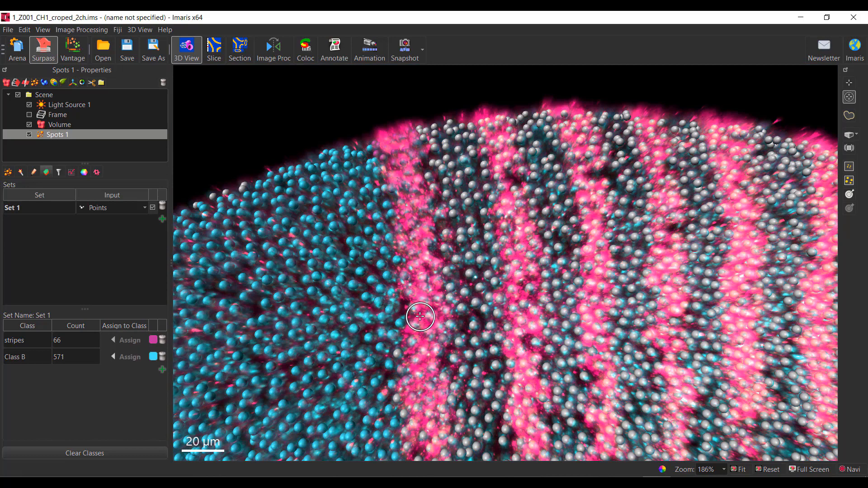
- Hide the volume and examine the spots' detailed Distance To Nearest Neighbour values alongside their Set 1 classes
click(29, 125)
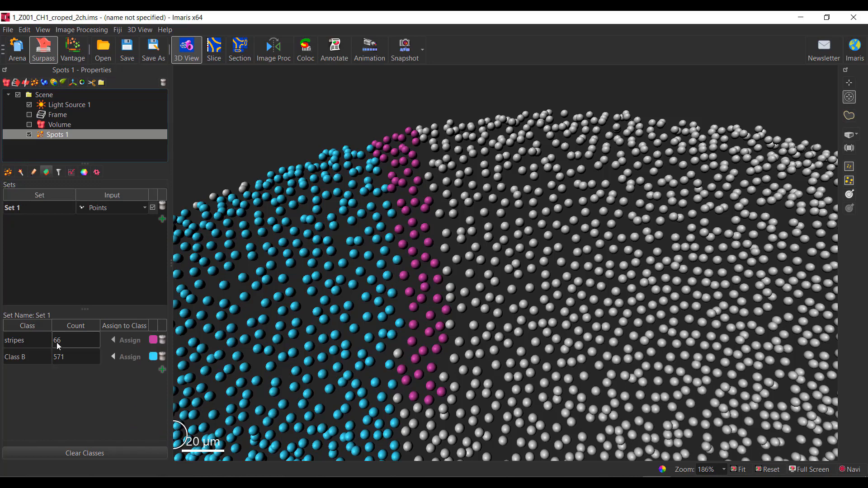
click(71, 172)
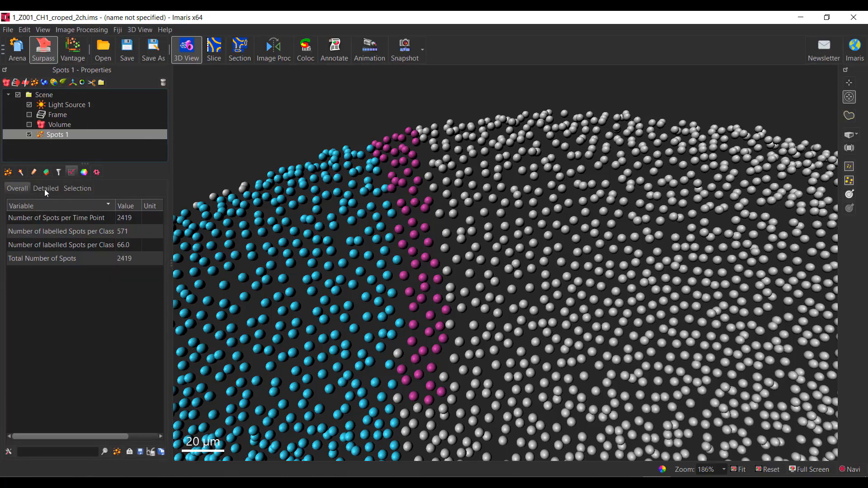
click(45, 188)
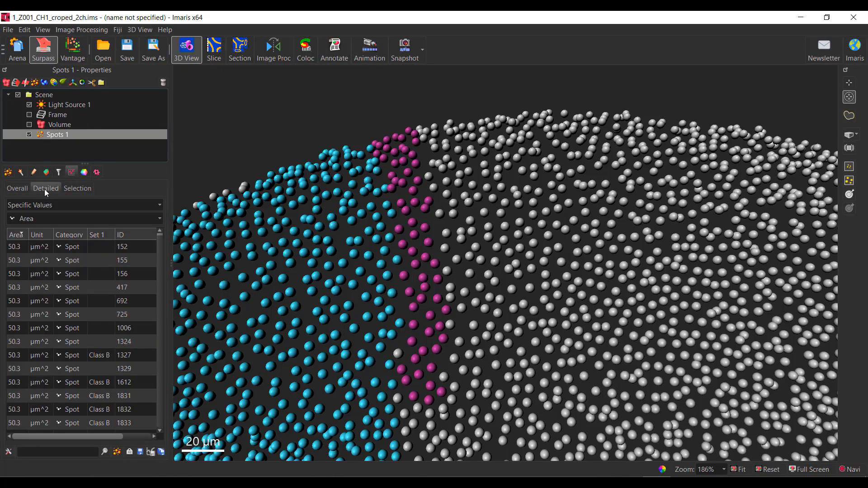
click(26, 218)
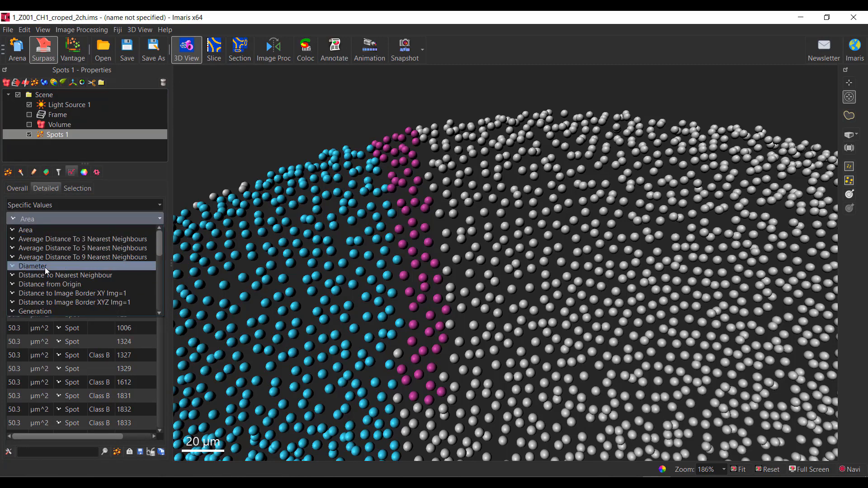
click(55, 274)
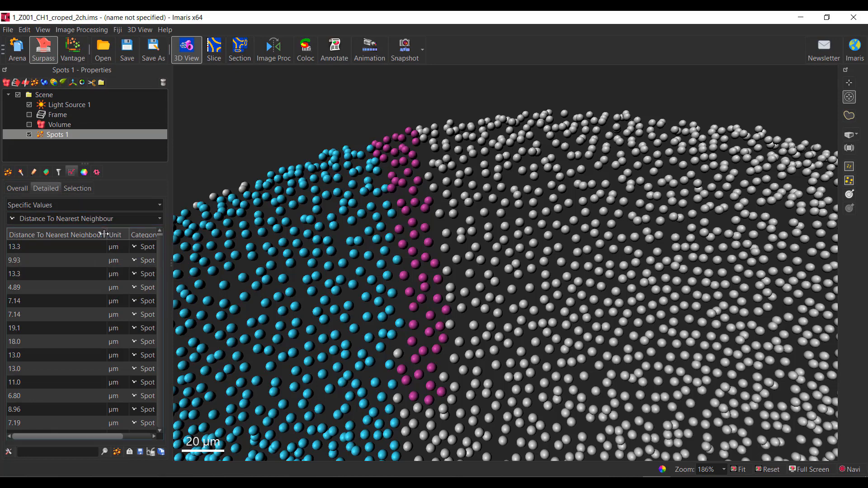
drag(109, 230, 55, 242)
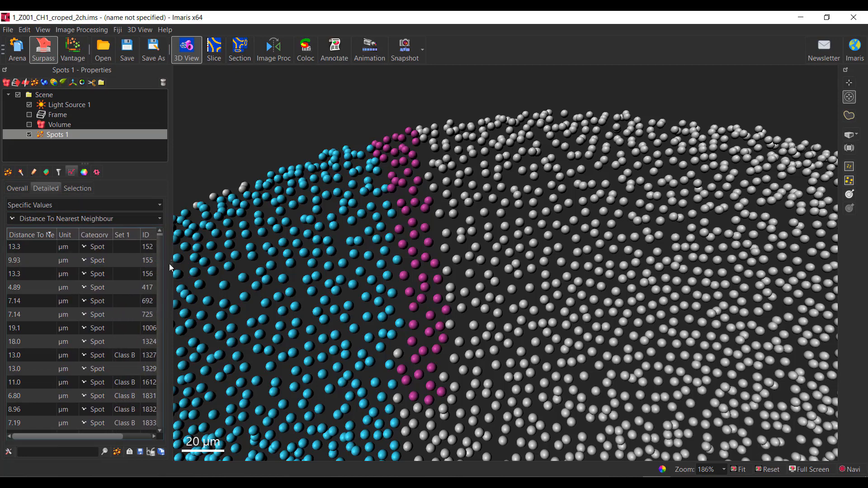
- Sort the detailed spot values by Set 1 class, examine a group beside the first stripe in the table, and return to the classification sets
drag(171, 265, 219, 264)
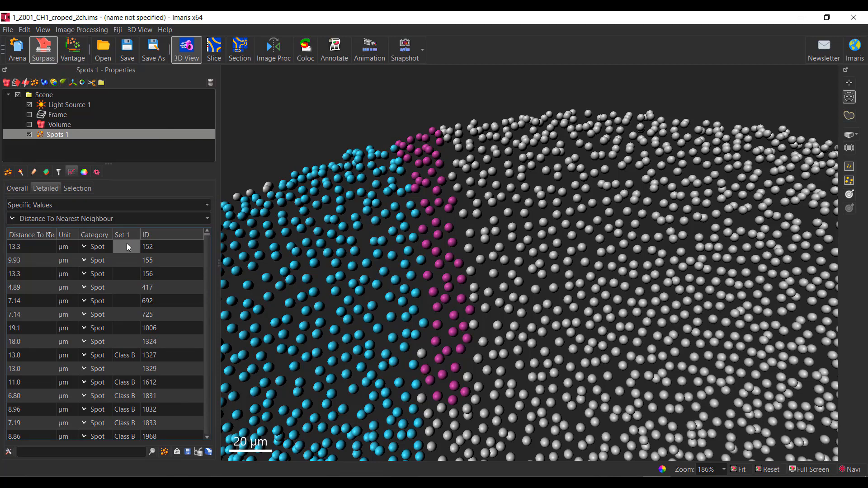
scroll(127, 355, down, 3)
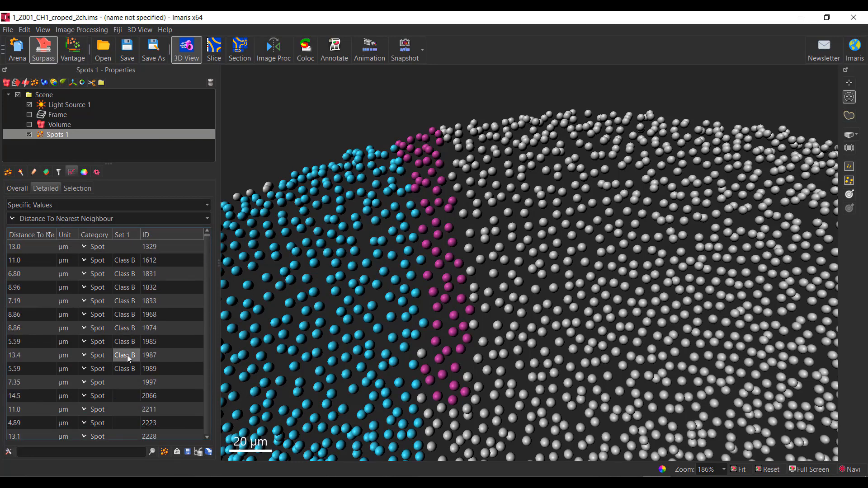
click(126, 236)
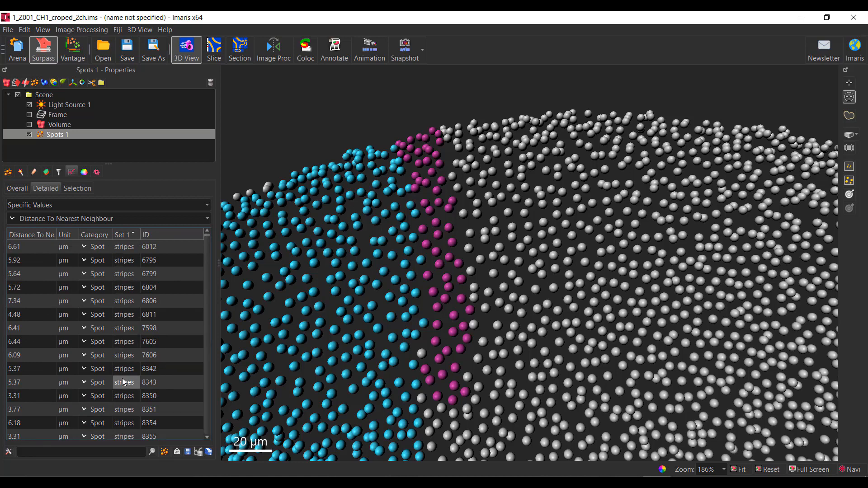
scroll(123, 382, down, 5)
scroll(123, 382, down, 3)
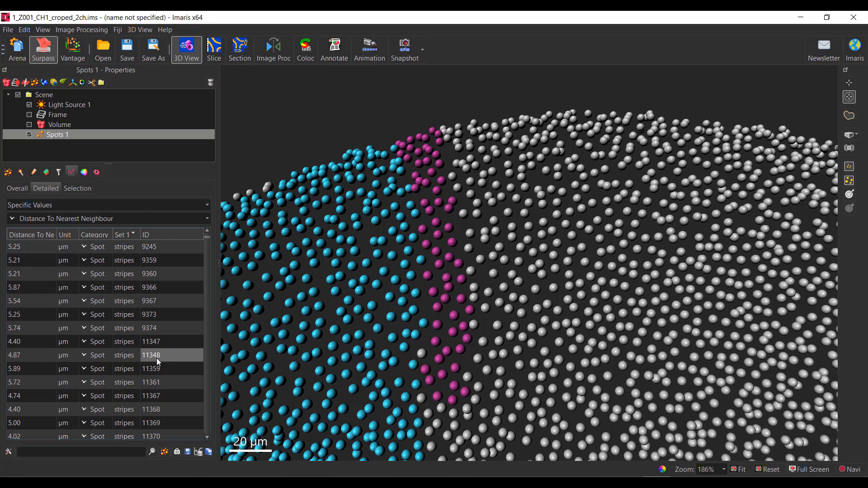
click(406, 356)
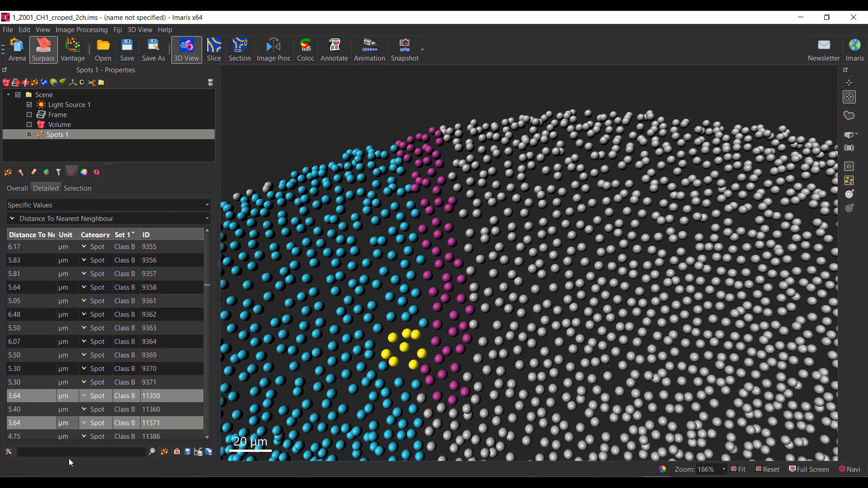
click(48, 172)
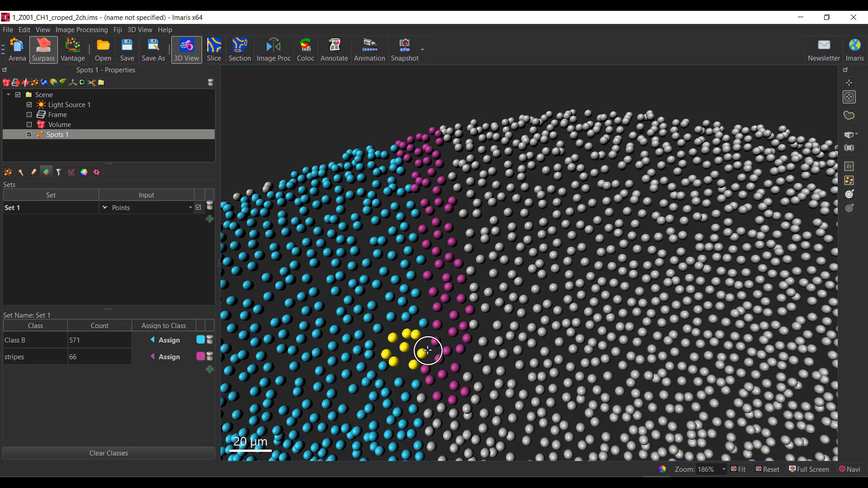
- Hide Spots 1 and show the volume again with the whole embryo in view
click(29, 135)
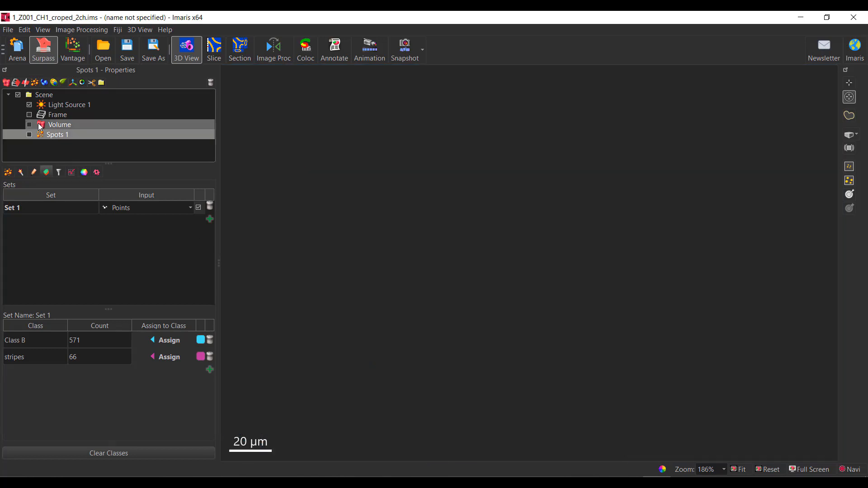
click(29, 125)
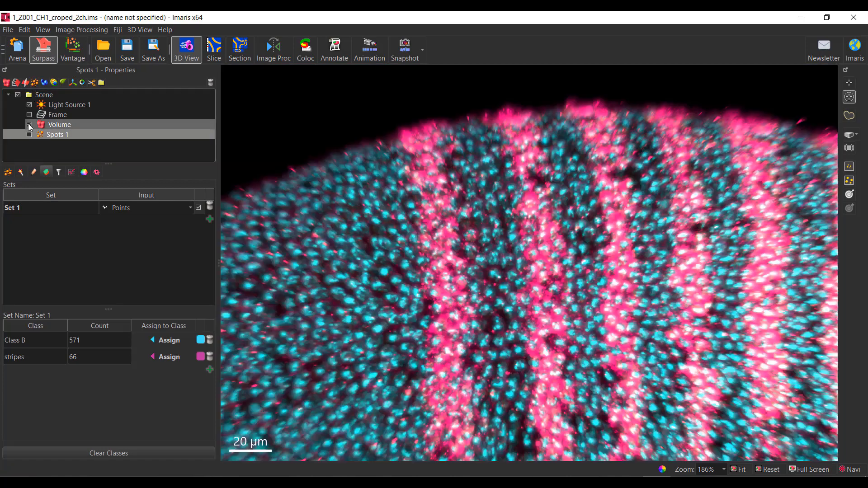
scroll(457, 218, down, 3)
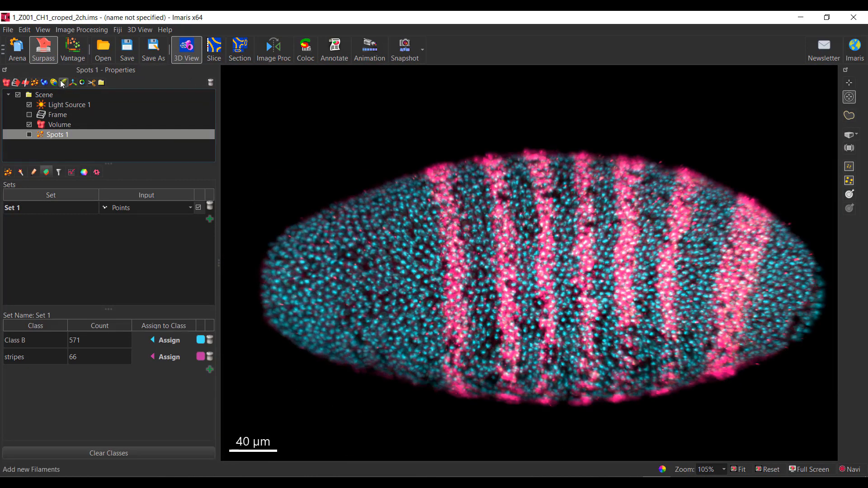
- Add a new Spots object and delete the old Spots 1, leaving the new object selected
click(37, 83)
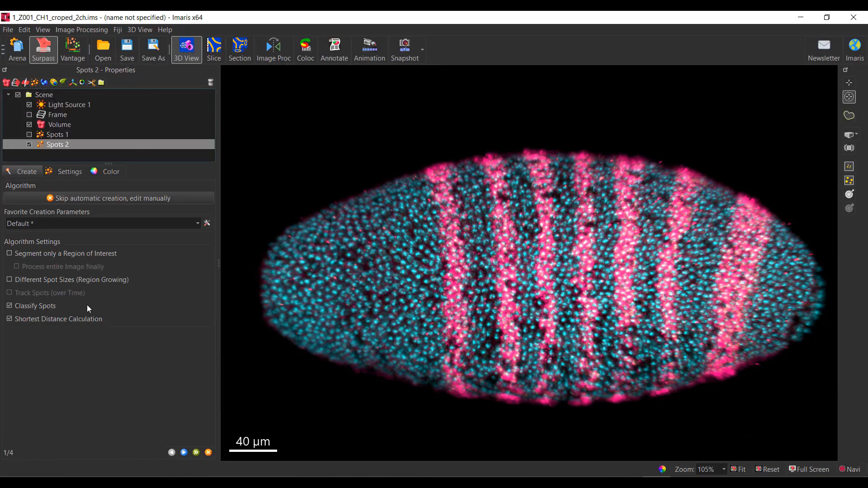
click(63, 135)
click(210, 82)
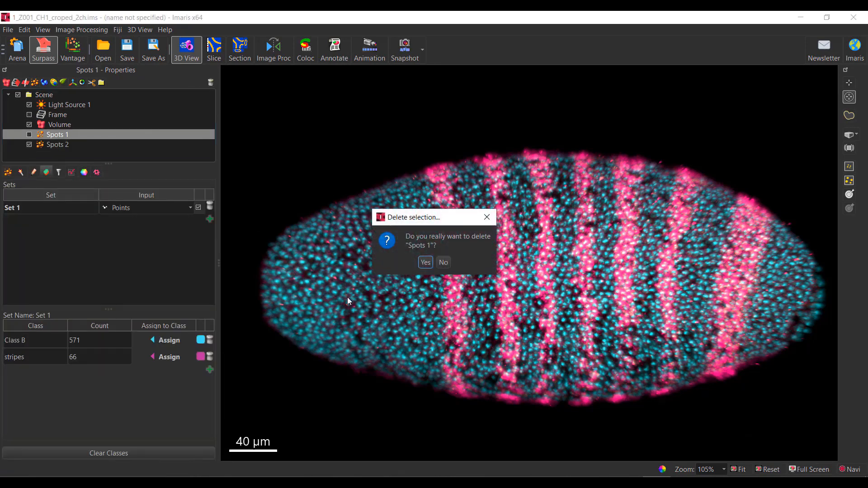
click(418, 259)
click(66, 134)
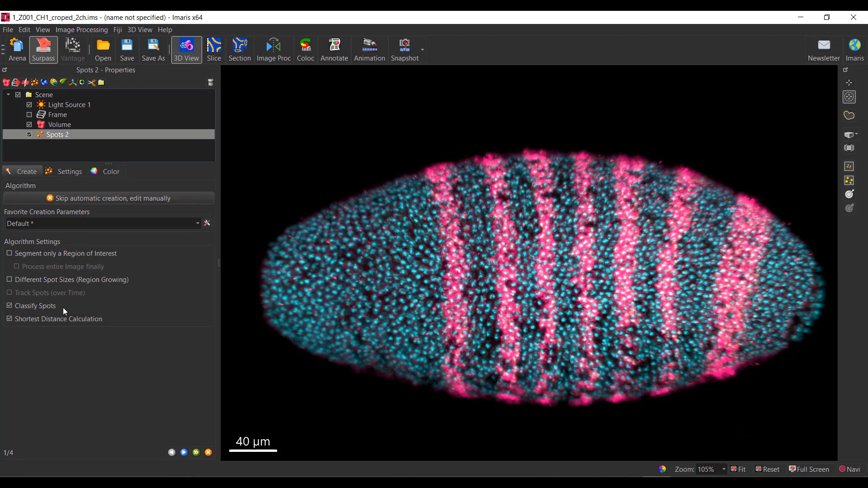
- Detect spots on Channel 1 with a 4.00 µm diameter and the automatic Quality threshold, and set the classification filter type to ML
click(185, 452)
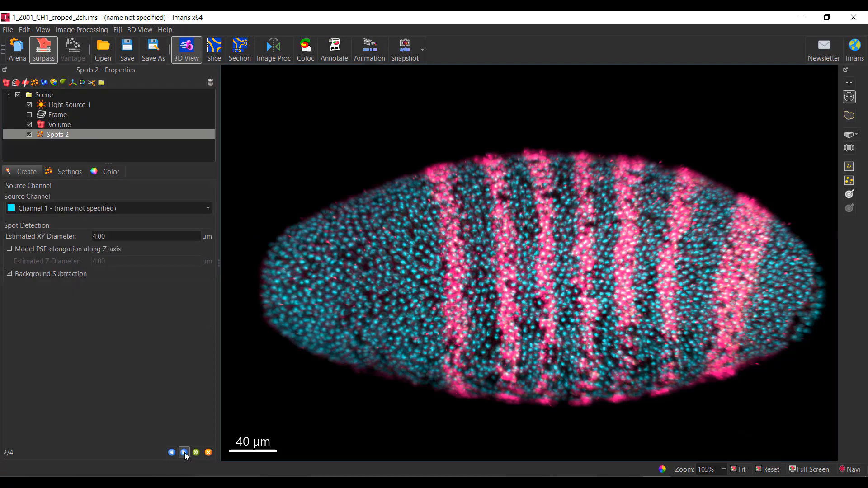
click(184, 452)
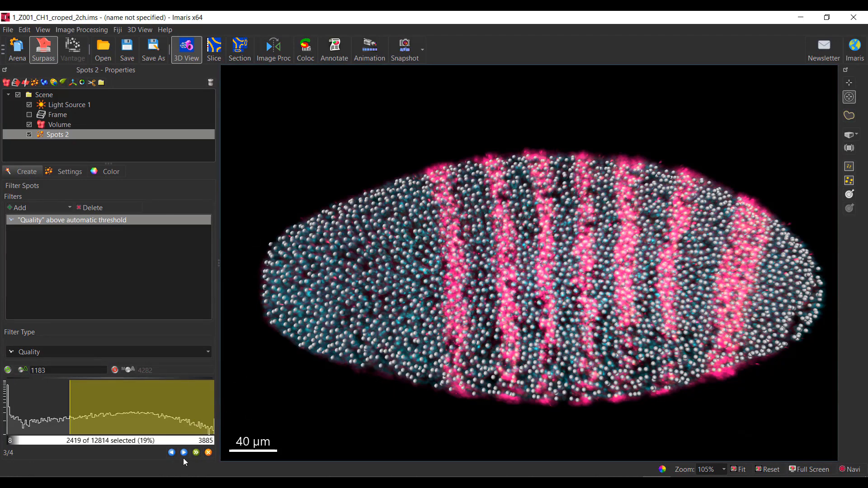
click(183, 454)
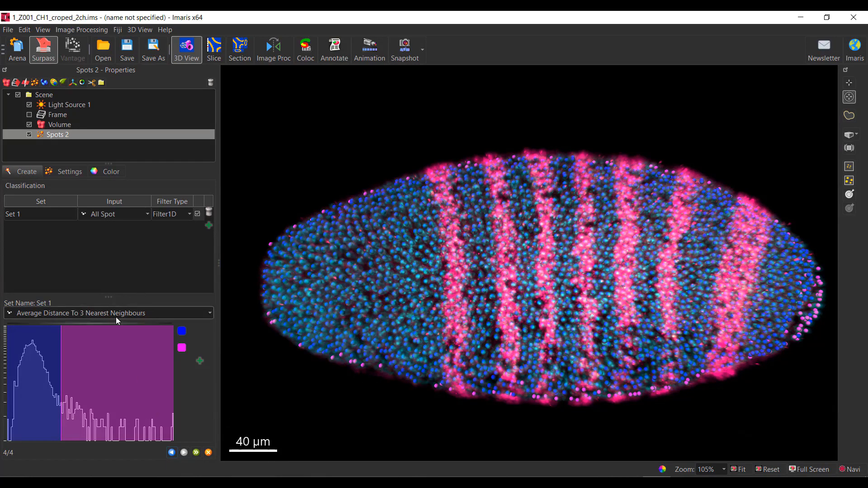
click(172, 215)
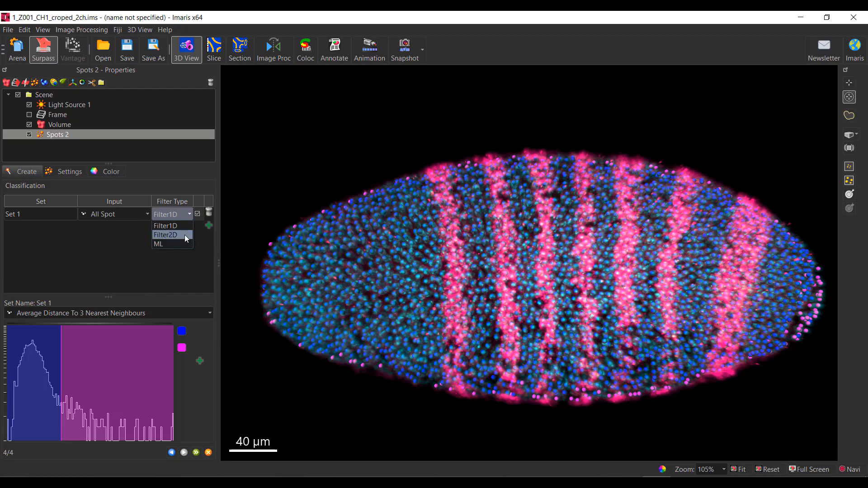
click(172, 244)
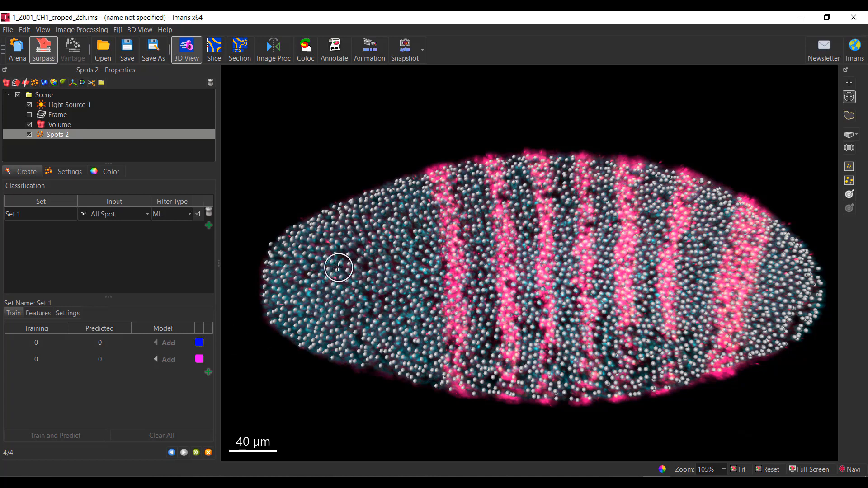
- Select spots at both ends of the embryo with a larger selection circle and add them to the blue training class
scroll(338, 267, up, 8)
ctrl+click(327, 278)
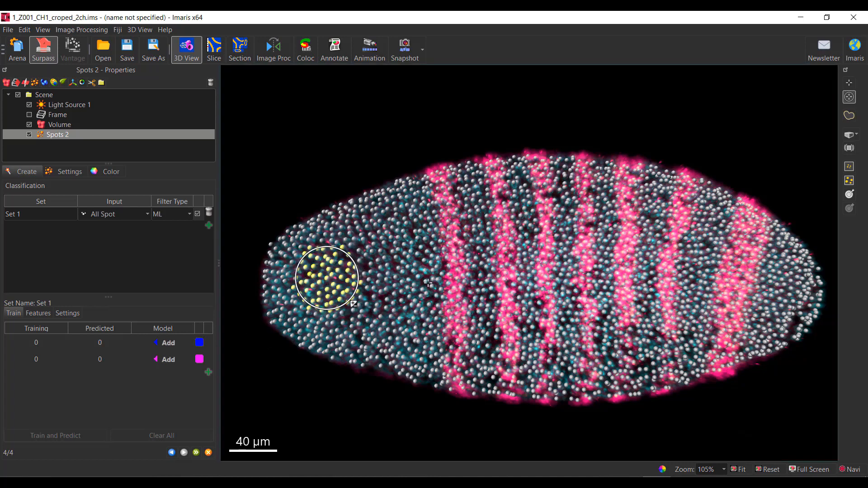
ctrl+click(795, 298)
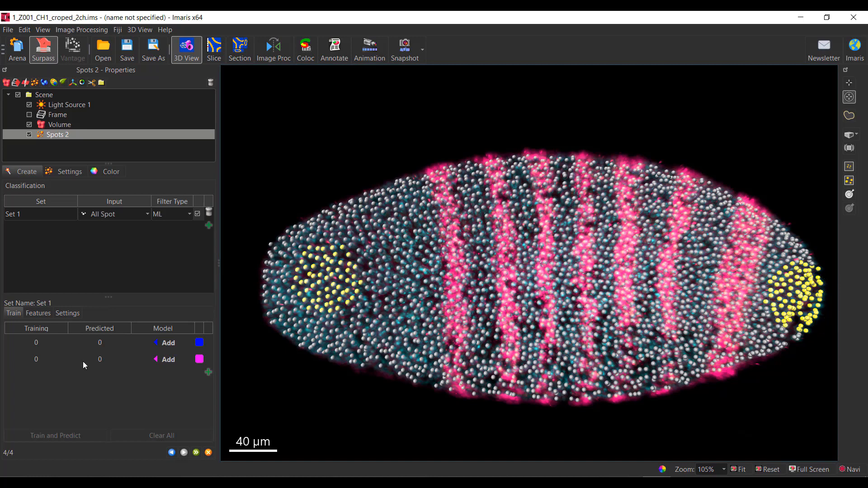
click(168, 343)
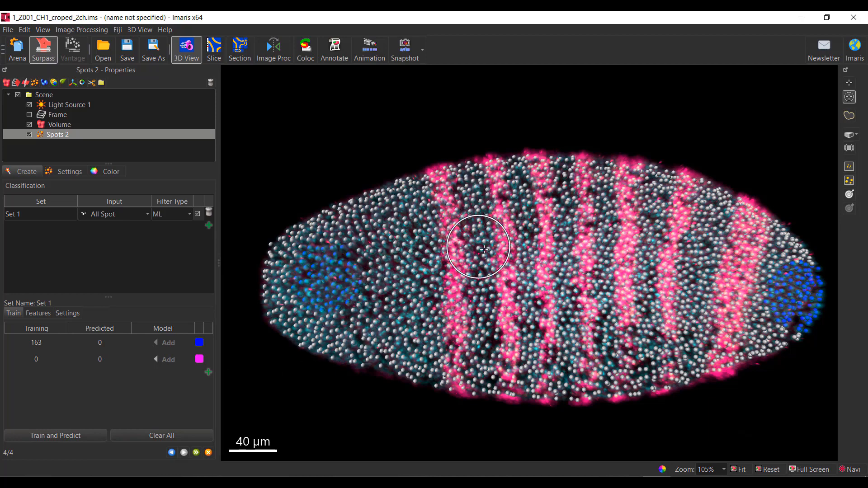
- Select groups of non-stripe spots in the gaps between the first four pink stripes using a smaller selection circle
scroll(485, 250, up, 5)
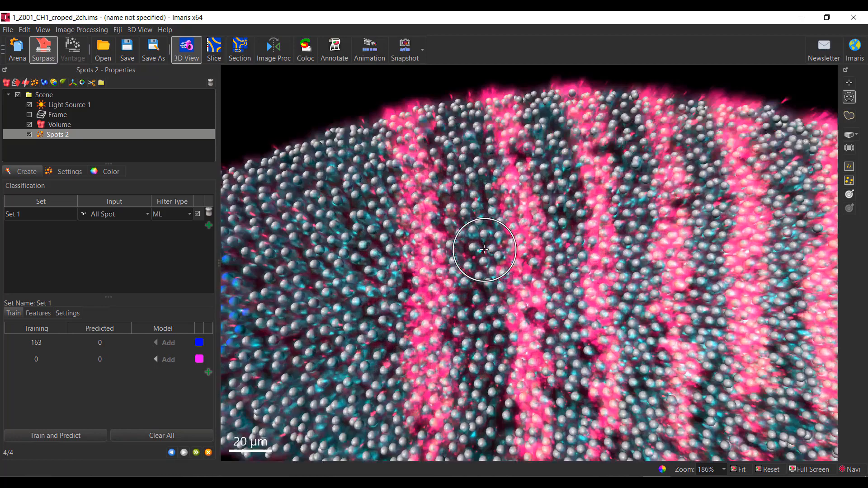
click(473, 200)
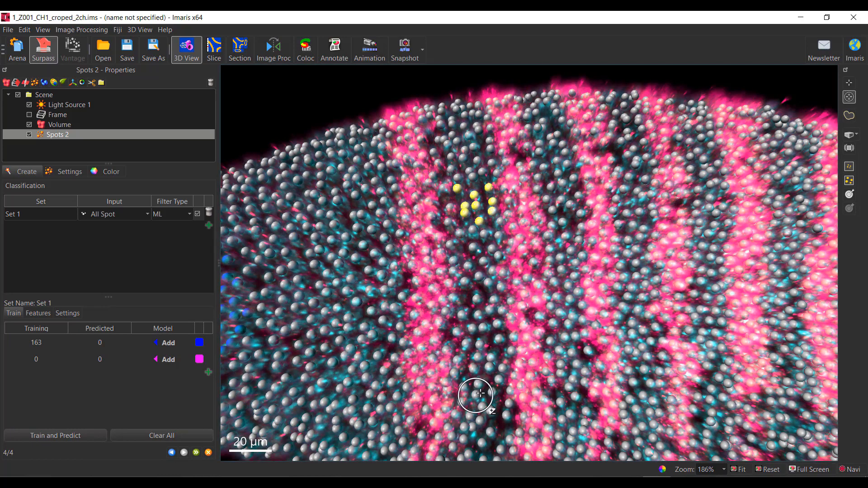
ctrl+click(484, 375)
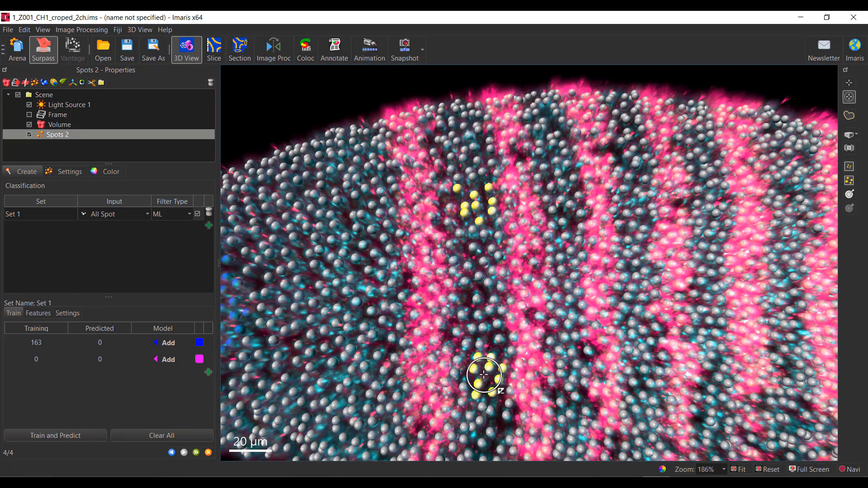
ctrl+click(561, 206)
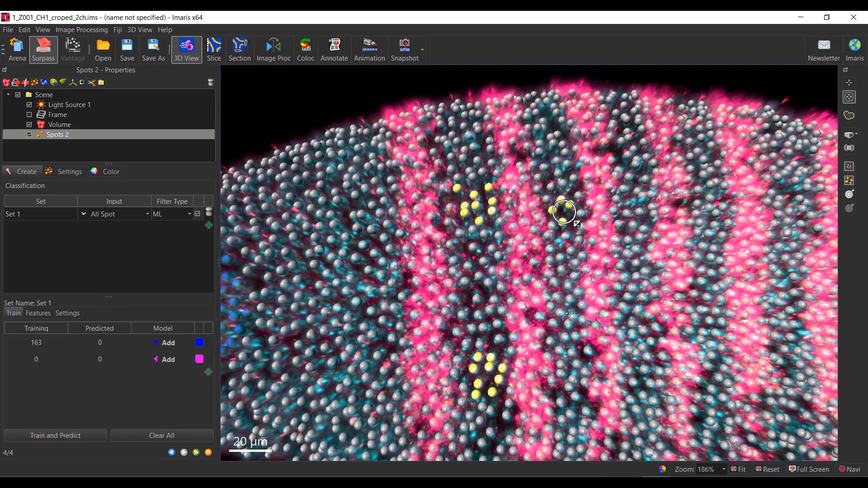
ctrl+click(571, 404)
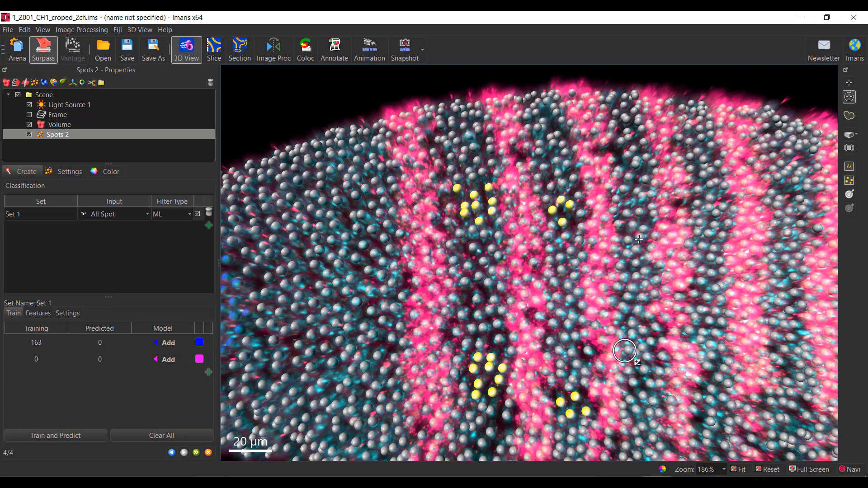
ctrl+click(627, 113)
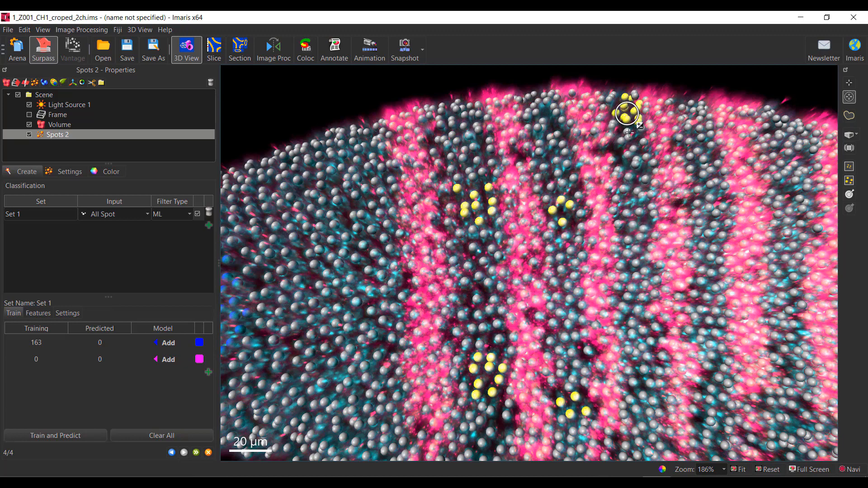
ctrl+click(636, 294)
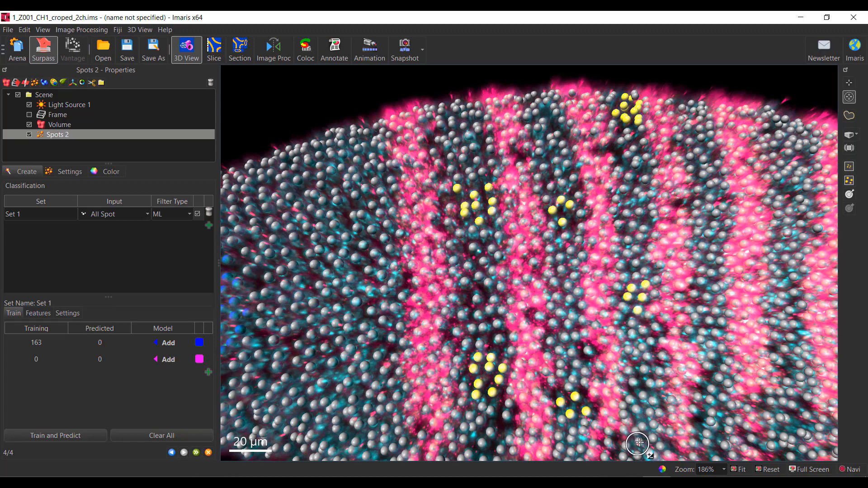
ctrl+click(644, 422)
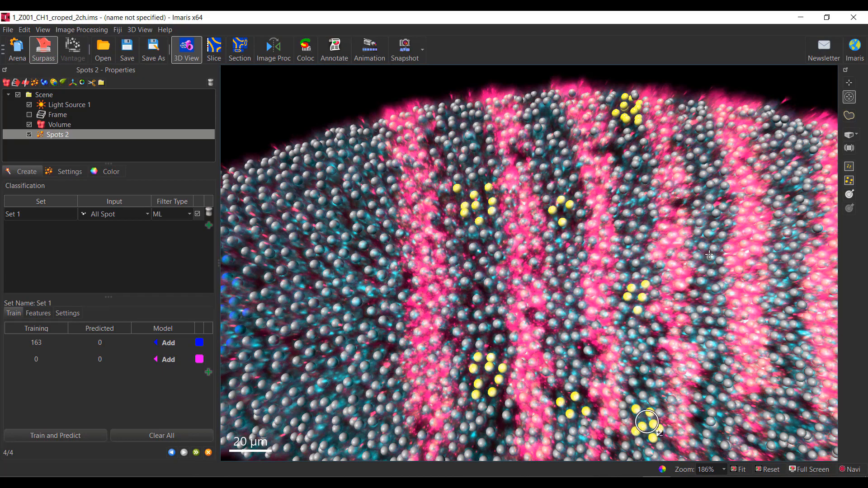
- Add groups of non-stripe spots to the selection in the gaps between the fourth, fifth and sixth pink stripes
ctrl+click(713, 265)
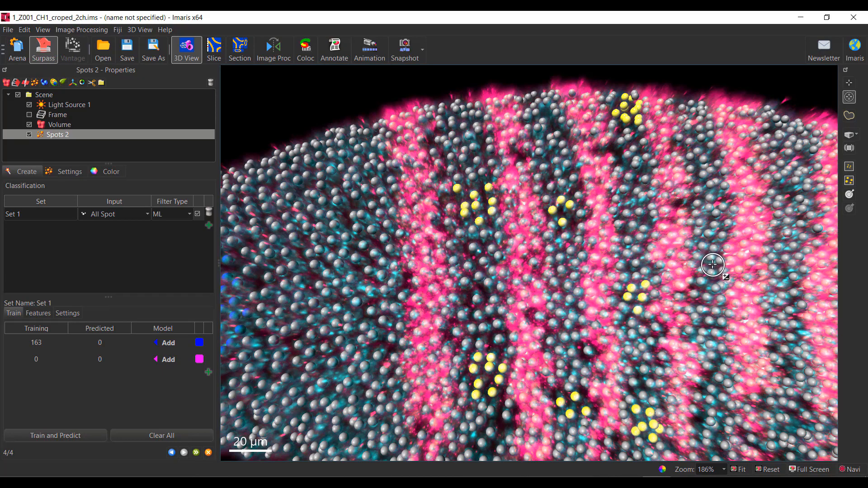
ctrl+click(704, 155)
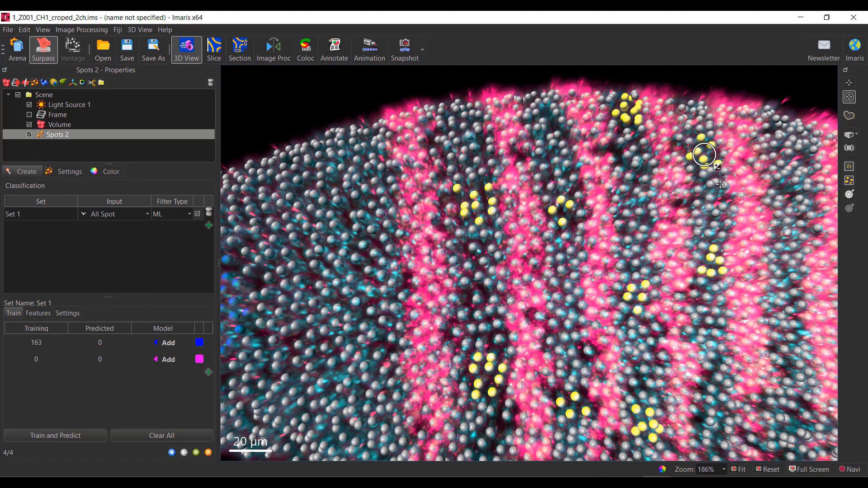
ctrl+click(789, 156)
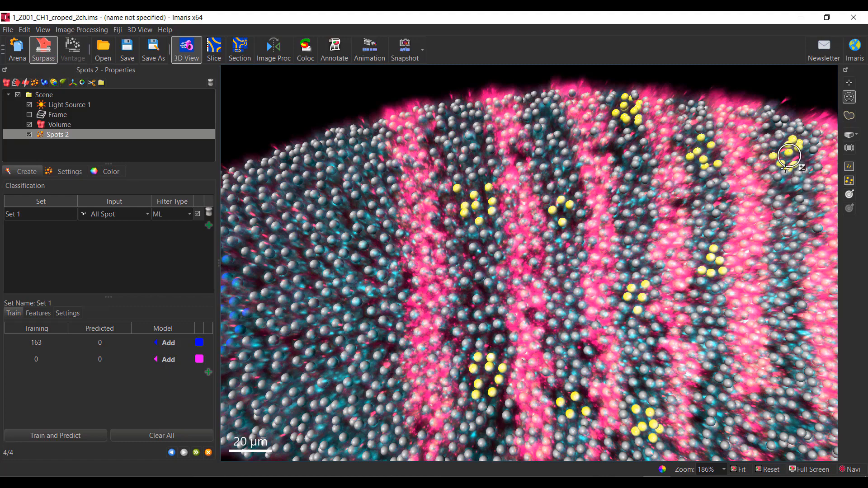
ctrl+click(799, 385)
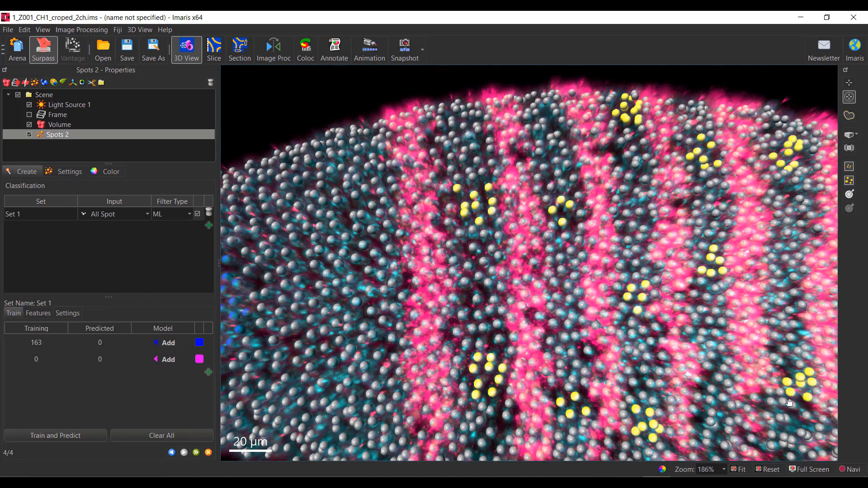
right_drag(799, 415, 748, 268)
ctrl+click(739, 274)
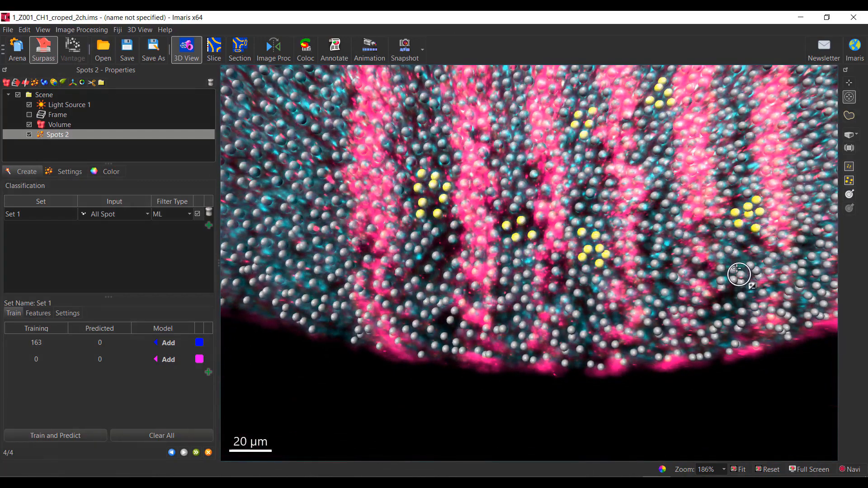
- Select three groups of spots between the sixth and seventh stripes with a larger selection circle, and add all selected spots to the blue training class
right_drag(809, 271, 674, 397)
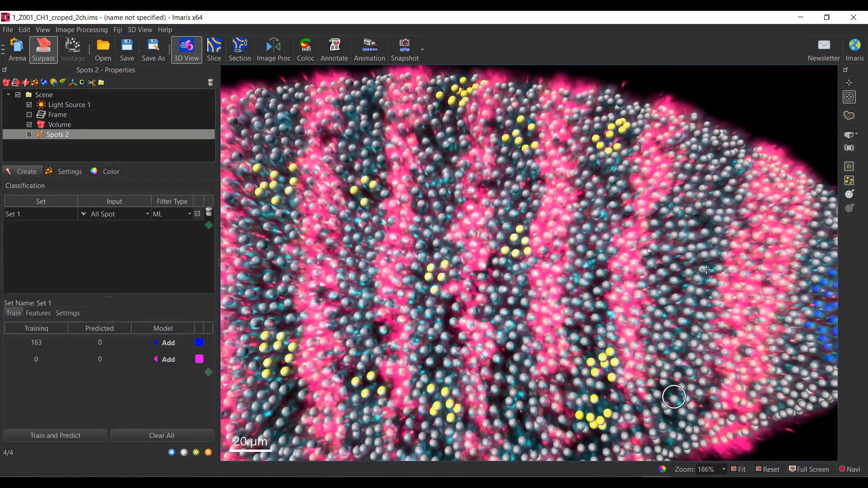
ctrl+scroll(689, 257, up, 3)
ctrl+click(687, 253)
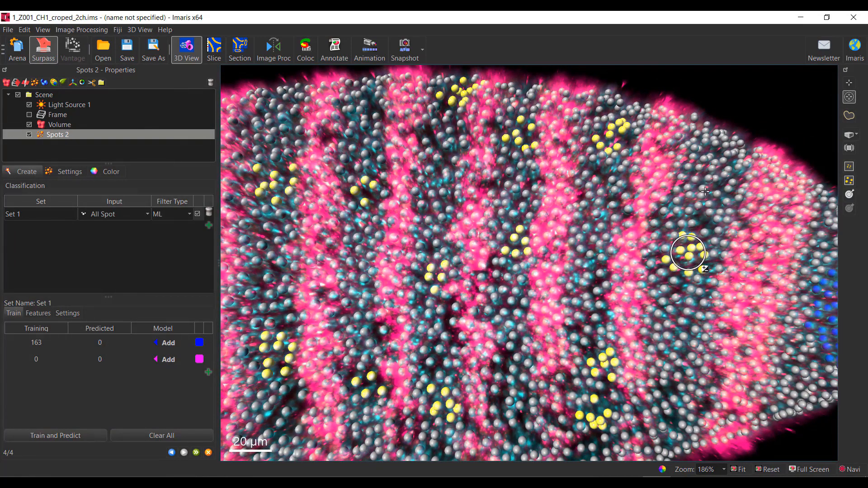
ctrl+click(711, 170)
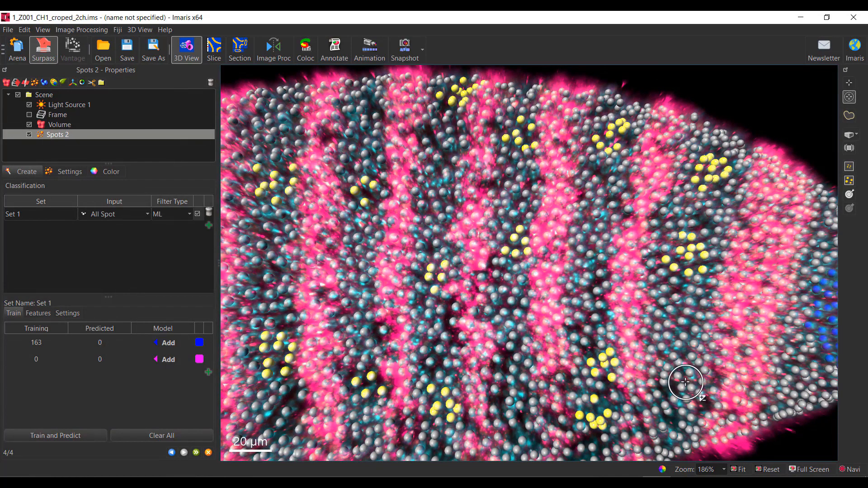
ctrl+click(682, 367)
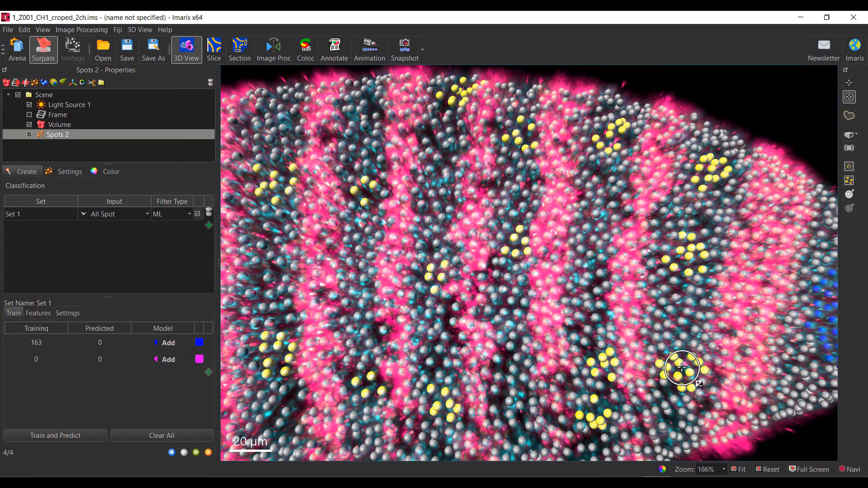
click(177, 347)
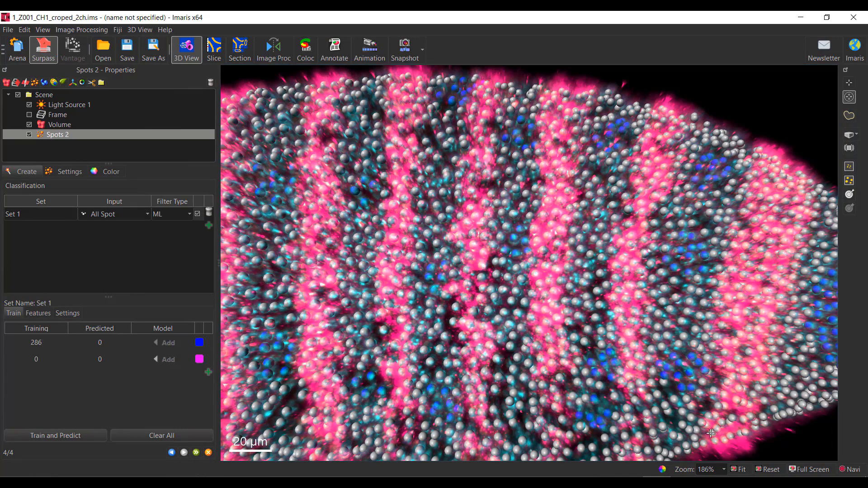
- Select groups of stripe spots on the second through seventh pink stripes, fitting the selection circle to each stripe's width
ctrl+click(773, 208)
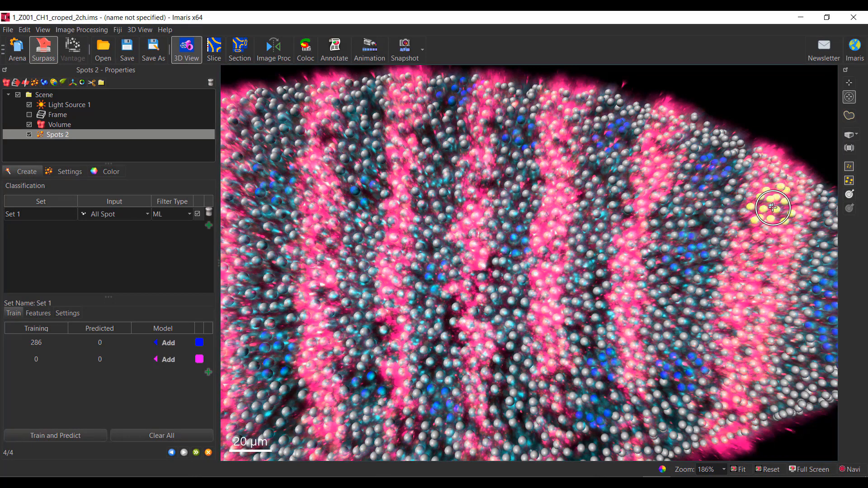
ctrl+click(749, 351)
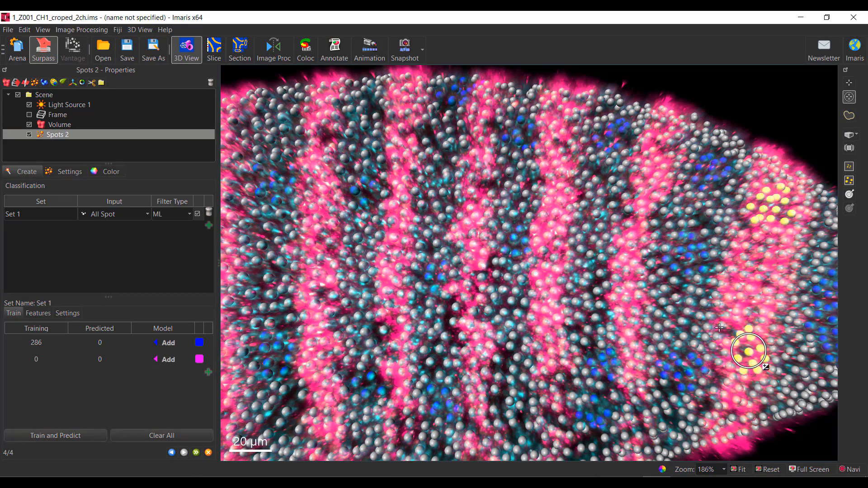
ctrl+click(651, 175)
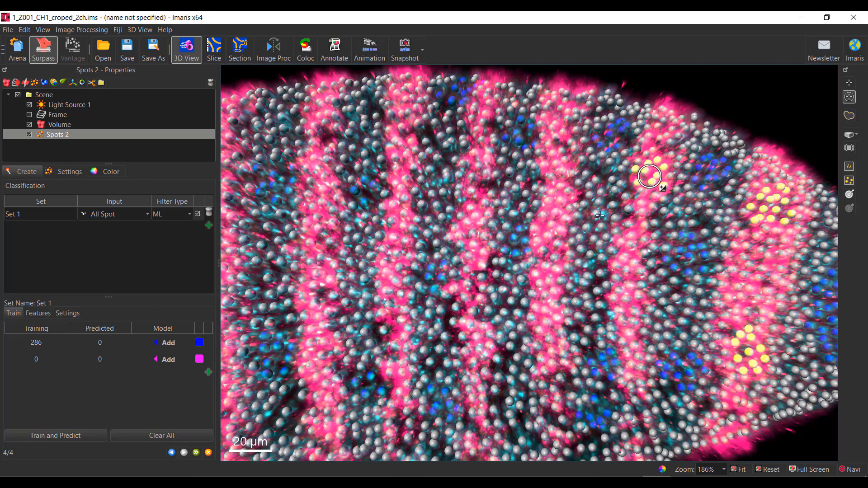
ctrl+click(547, 225)
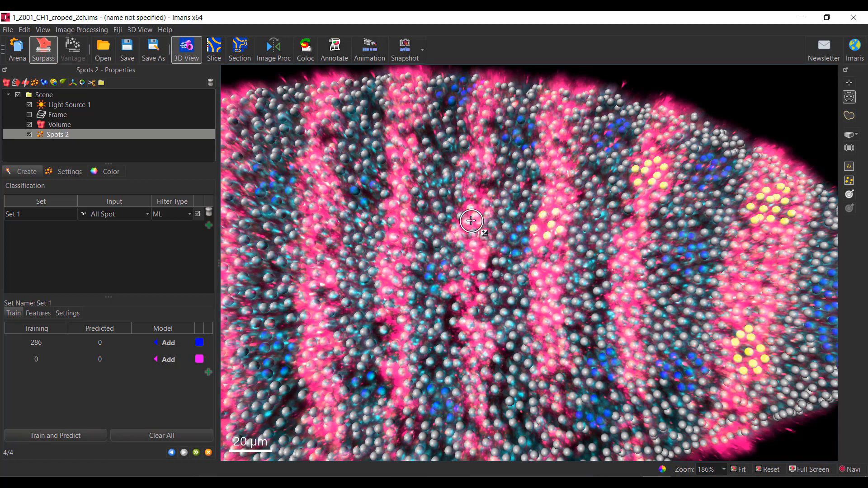
click(473, 224)
ctrl+click(396, 248)
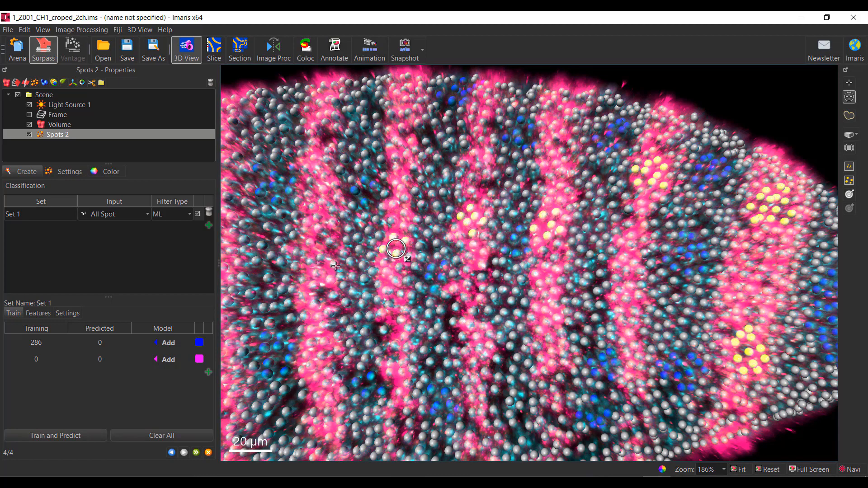
ctrl+click(318, 253)
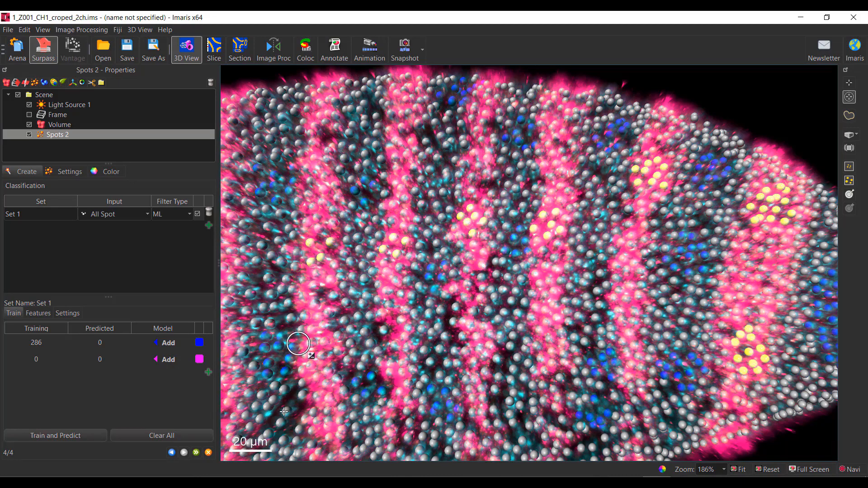
ctrl+click(318, 364)
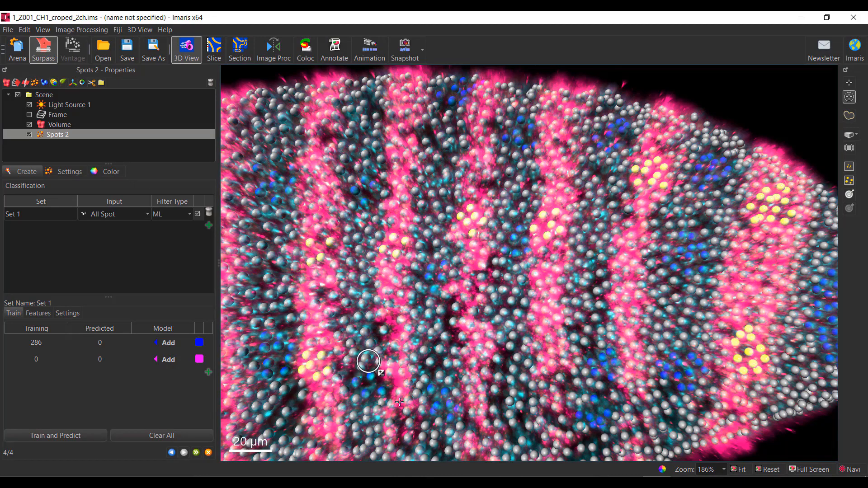
ctrl+click(483, 349)
- Select four groups of spots along the first pink stripe and add all selected stripe spots to the magenta training class
right_drag(407, 310, 635, 250)
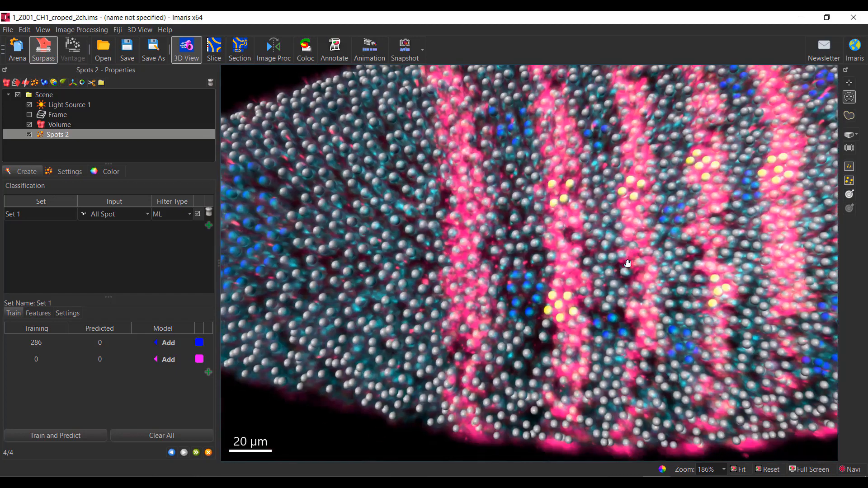
ctrl+click(461, 154)
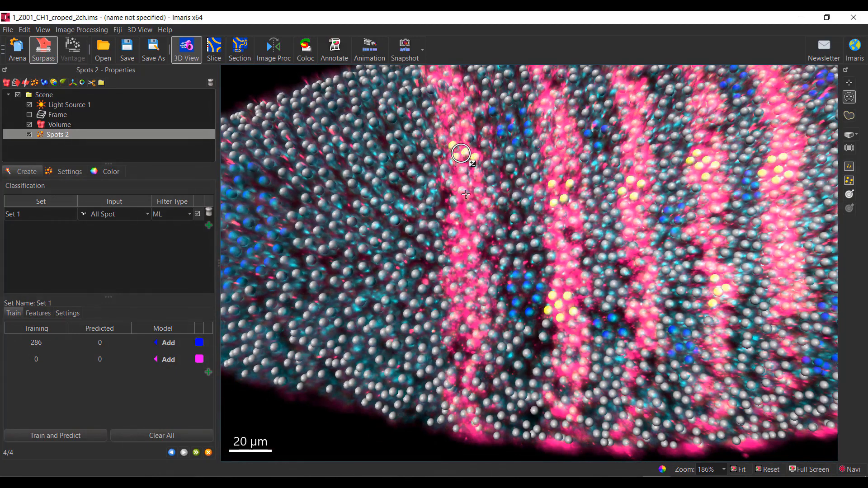
ctrl+click(468, 244)
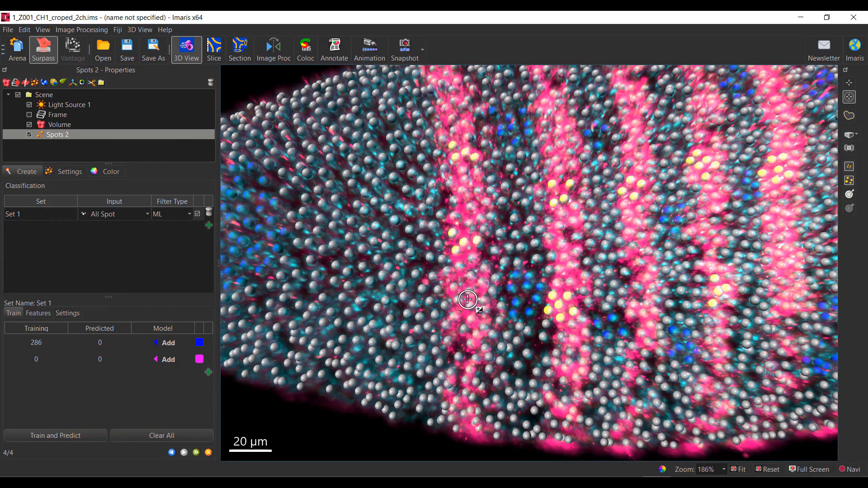
ctrl+click(464, 298)
ctrl+click(472, 322)
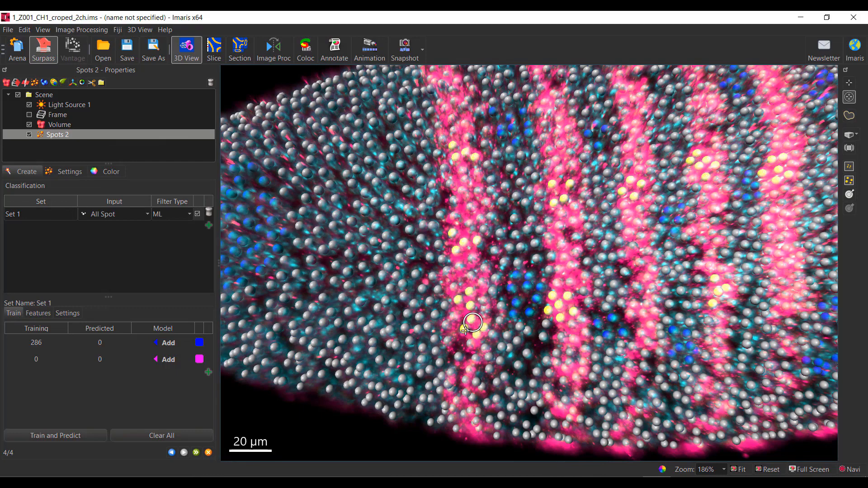
click(167, 360)
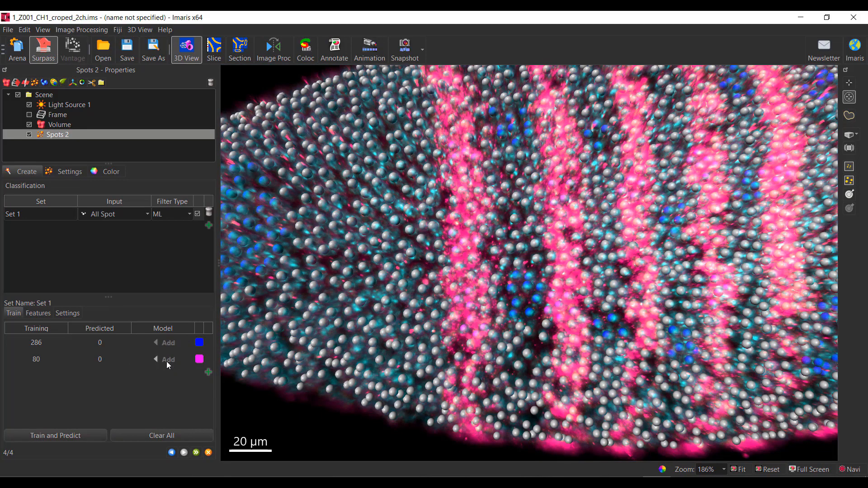
- Train the classifier and predict the spot classes, and inspect the whole embryo with the volume hidden and shown
click(41, 436)
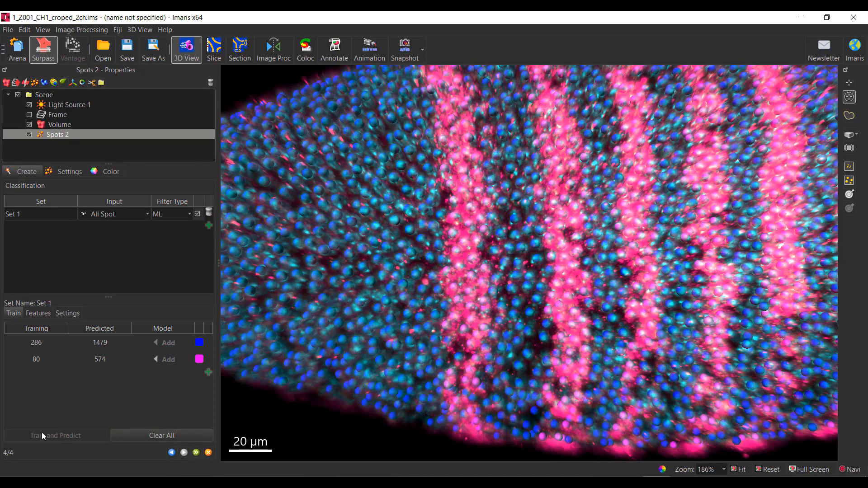
scroll(407, 272, down, 4)
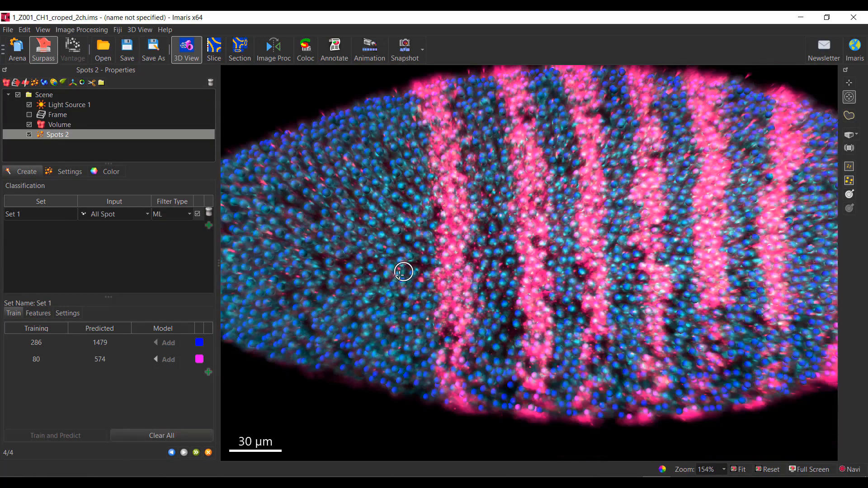
scroll(398, 275, down, 2)
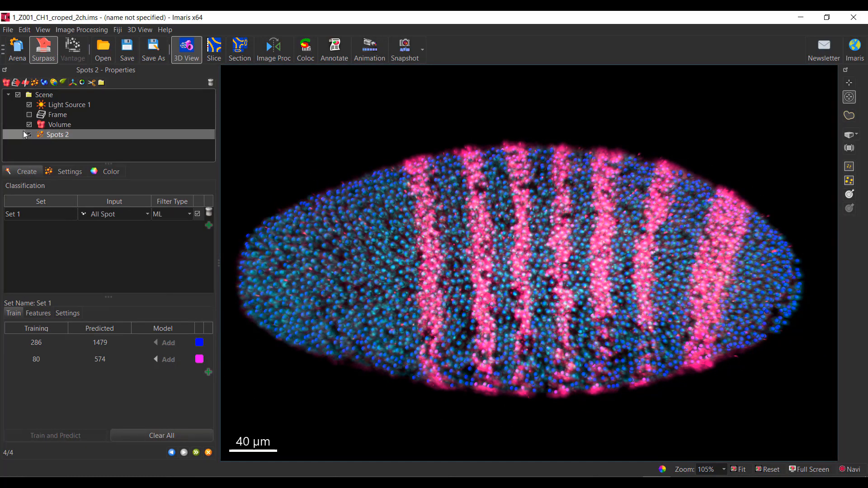
click(30, 124)
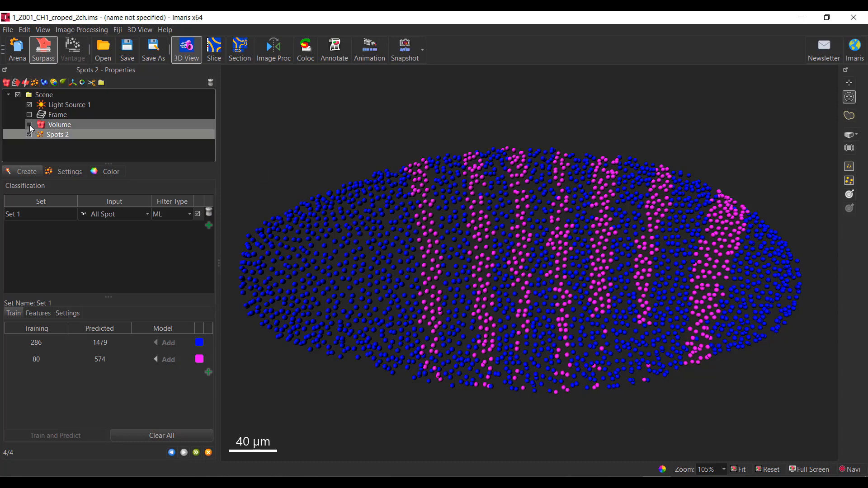
click(29, 125)
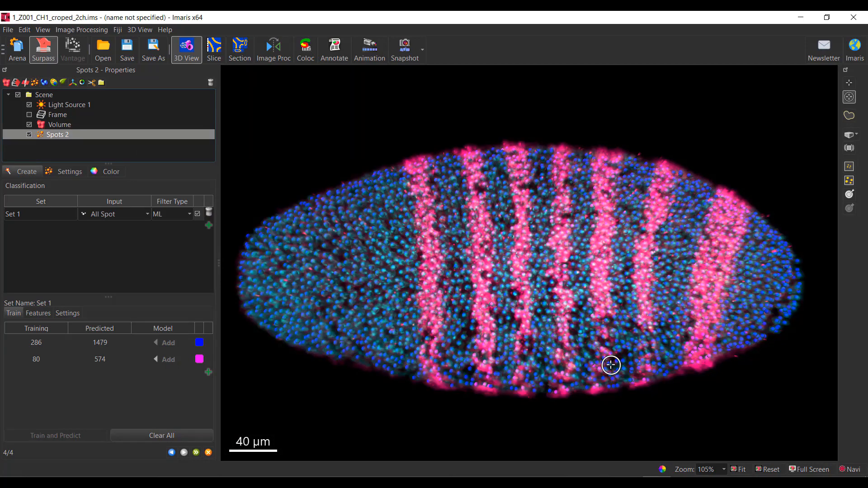
- Select the misclassified spots near the lower end of the fifth stripe and add them to the magenta training class
scroll(611, 365, up, 2)
scroll(611, 365, up, 4)
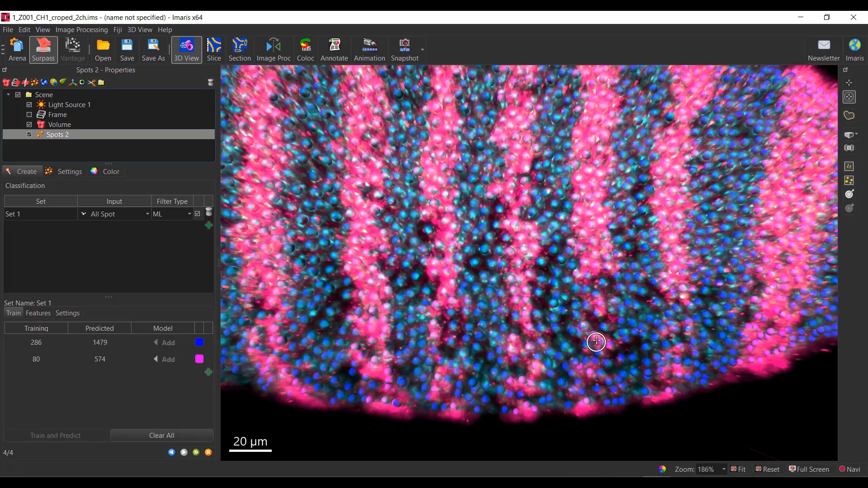
drag(596, 340, 606, 349)
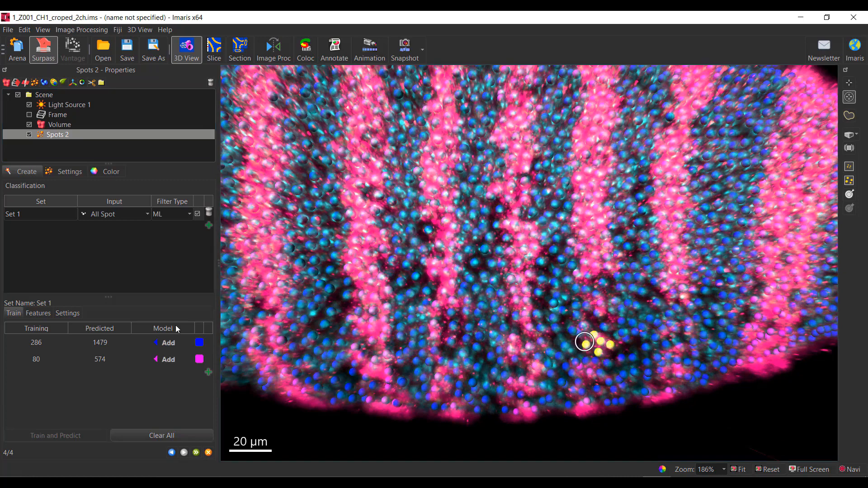
click(161, 359)
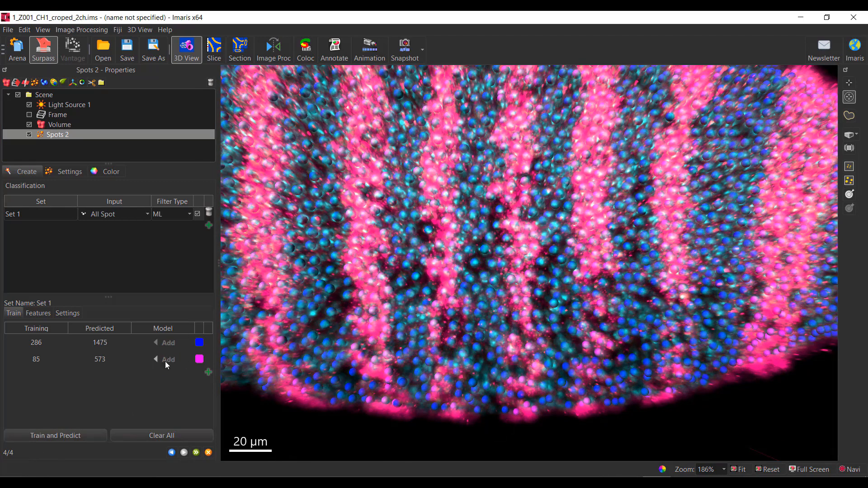
- Retrain the classifier with the added spots and compare the new prediction across the embryo with the volume hidden and shown
click(50, 435)
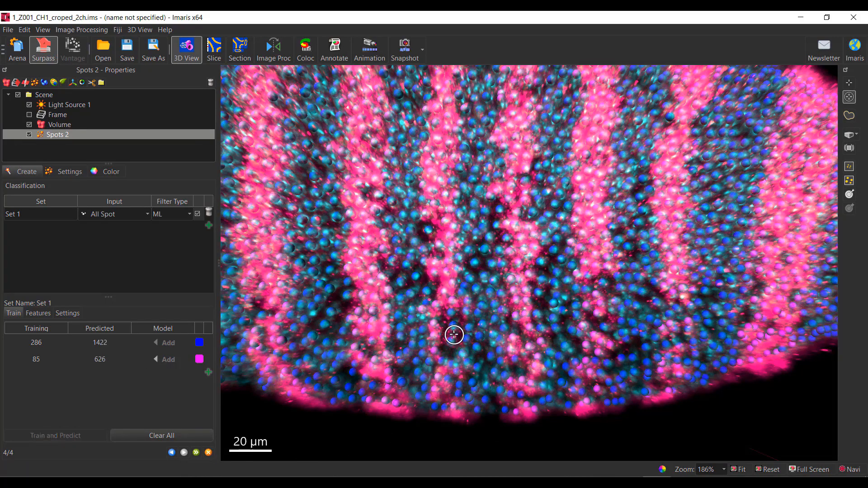
scroll(453, 333, down, 4)
scroll(442, 286, down, 2)
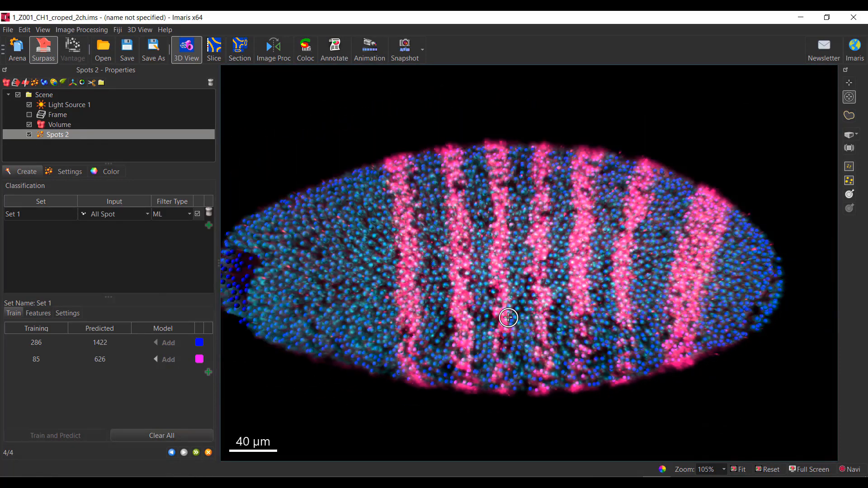
drag(509, 317, 522, 312)
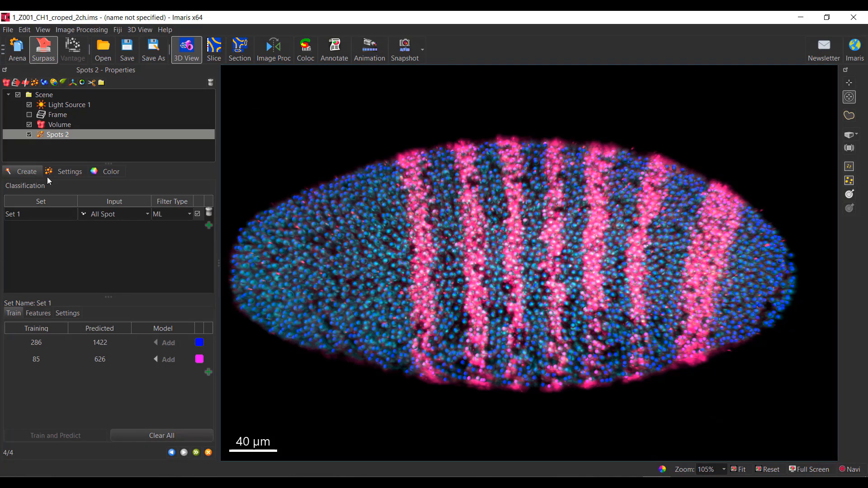
click(30, 125)
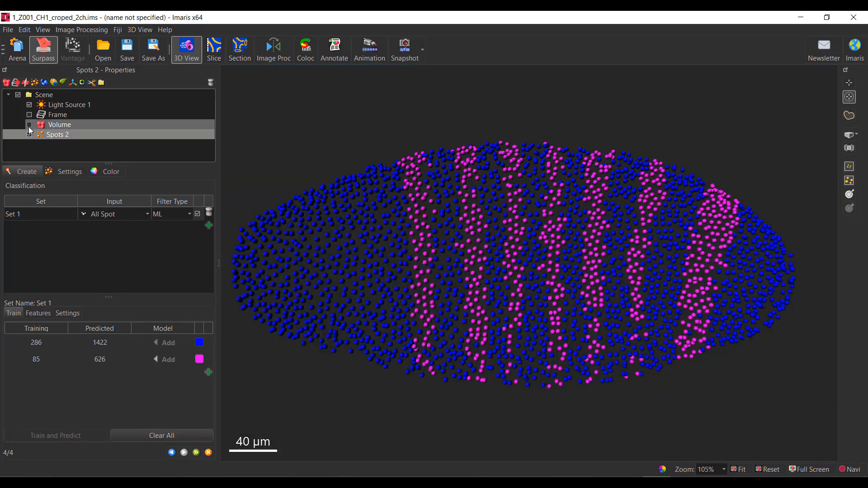
click(29, 125)
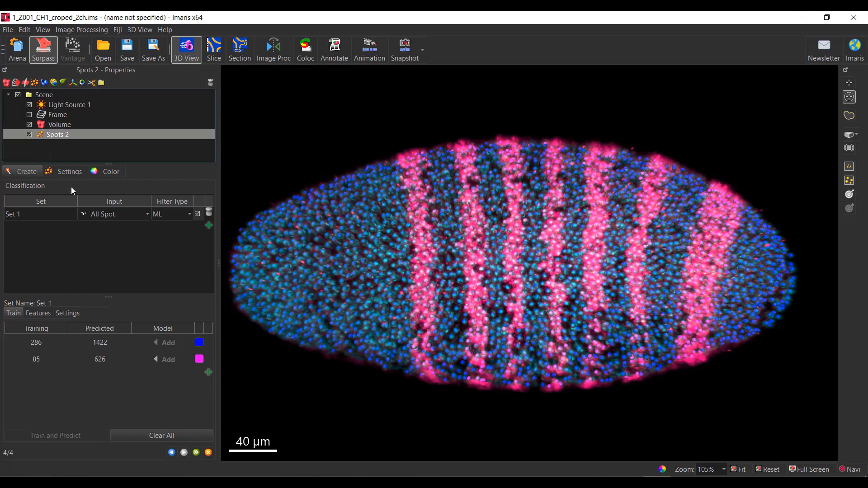
- Finish the spot creation with the trained classification and review the class sets and the detailed and overall statistics of Spots 2
click(196, 453)
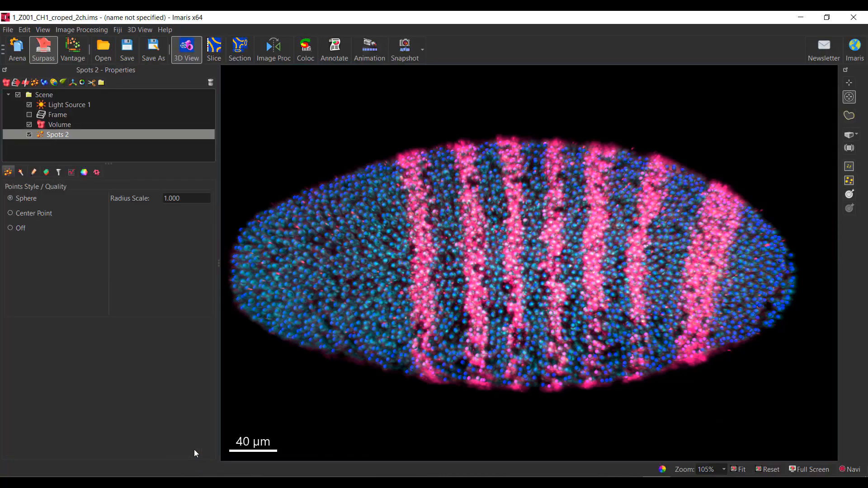
click(45, 172)
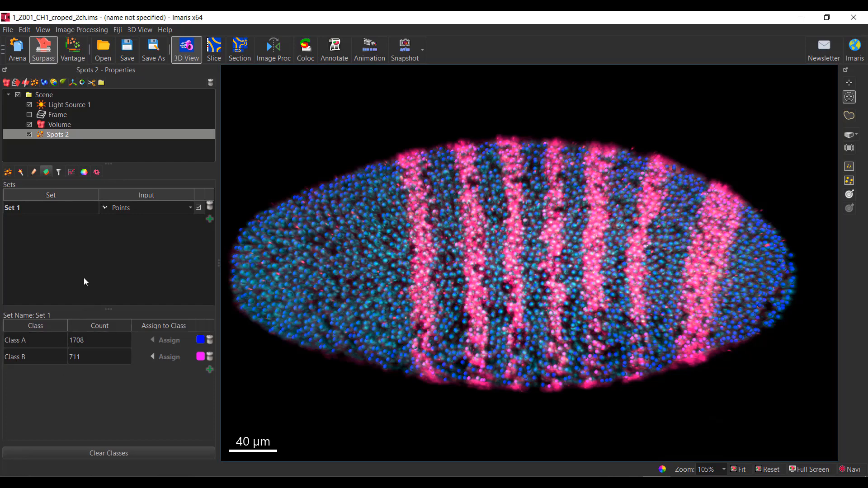
click(72, 173)
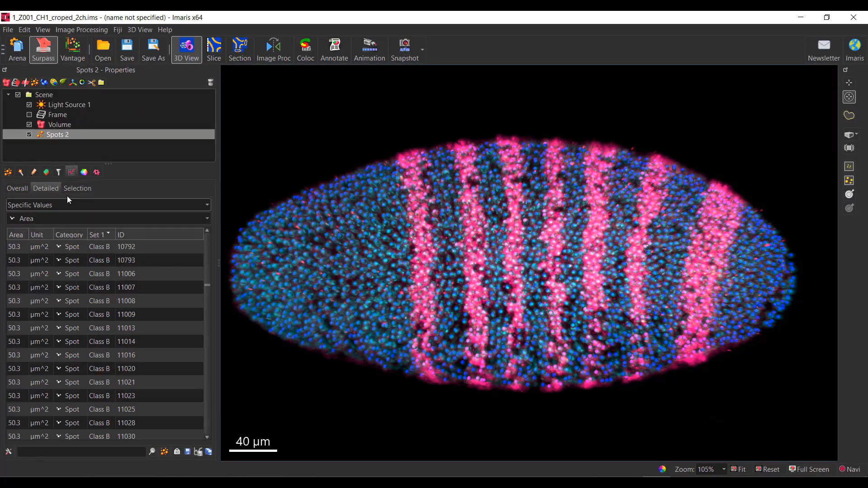
click(19, 189)
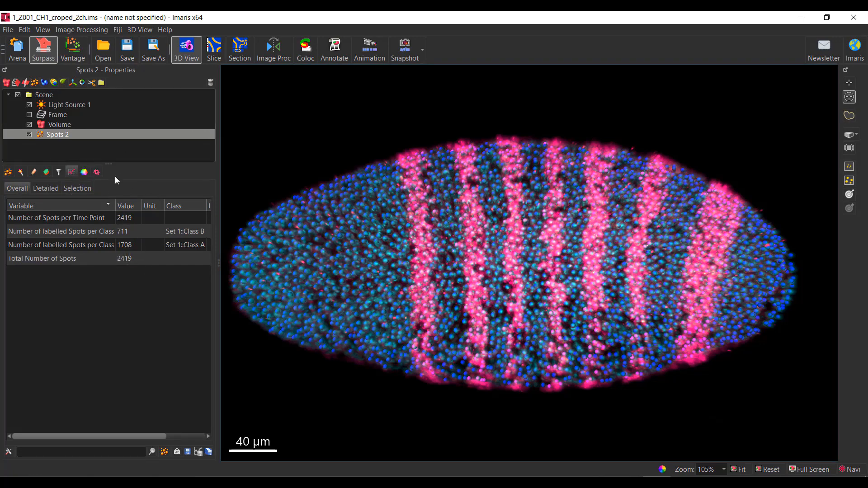
- Plot the average distance to 3 nearest neighbours for Spots 2 in Vantage, split into Set 1 Class A and Class B
click(79, 52)
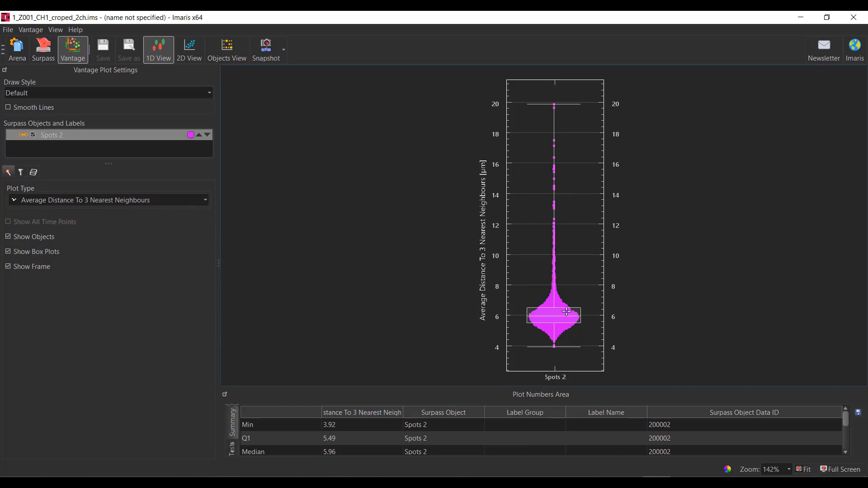
click(114, 200)
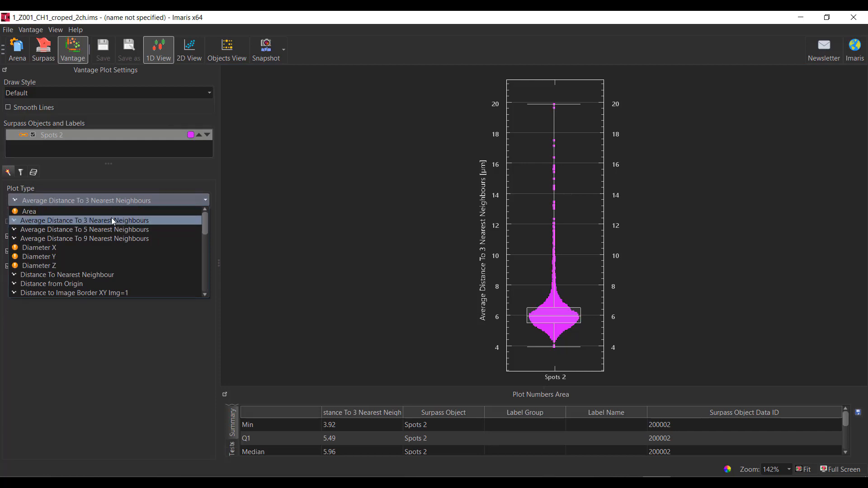
click(113, 221)
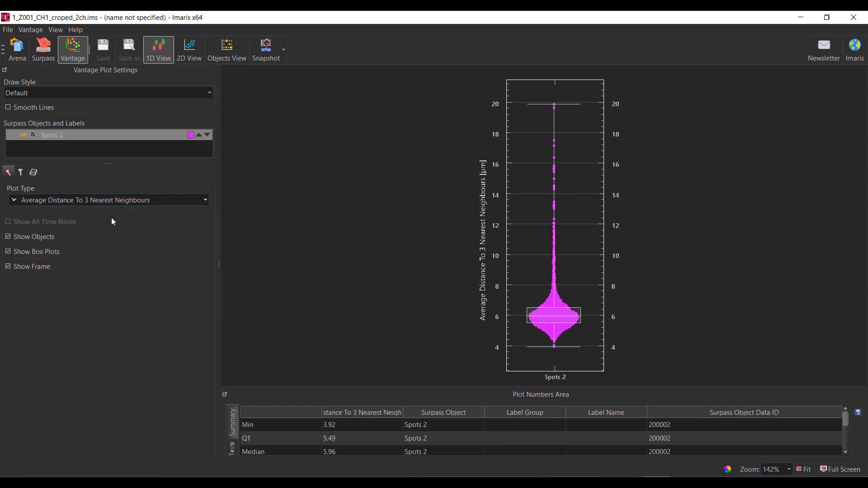
click(23, 135)
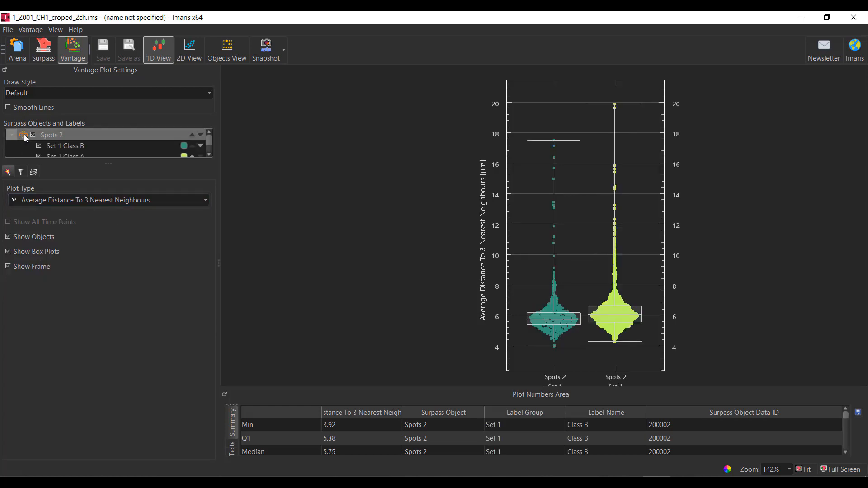
drag(133, 163, 133, 195)
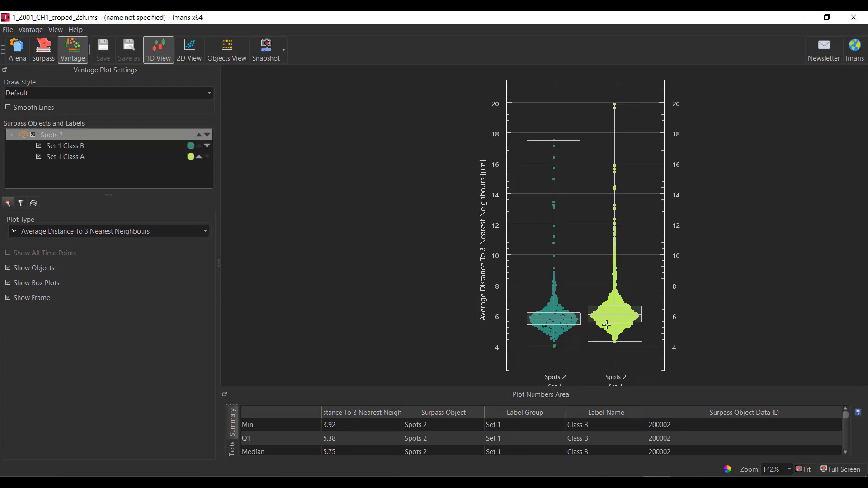
scroll(451, 285, down, 2)
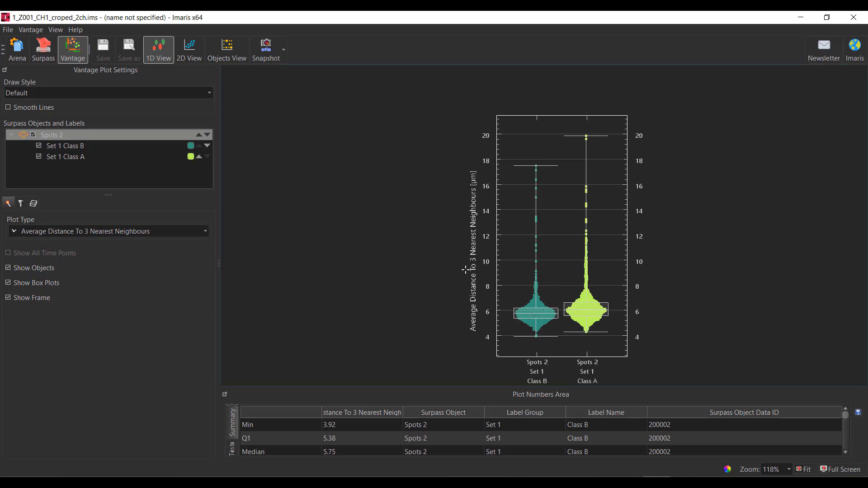
right_drag(466, 270, 468, 240)
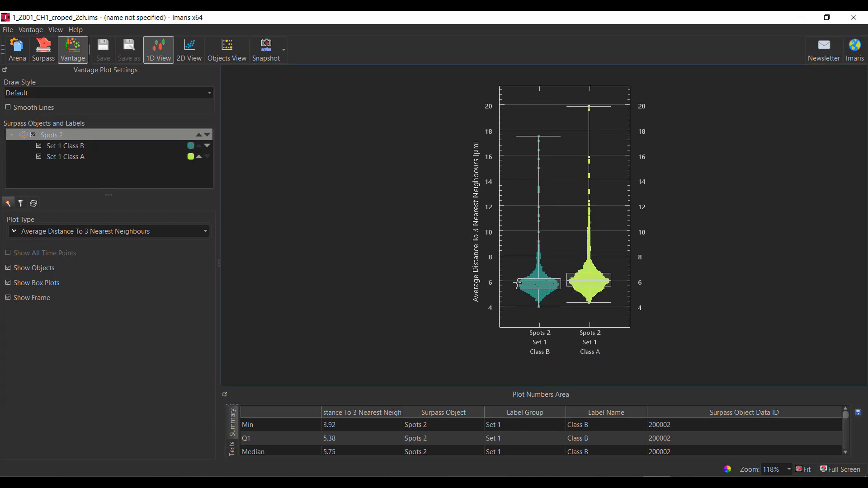
- Change the plot type to Distance To Nearest Neighbour for the two spot classes
click(98, 230)
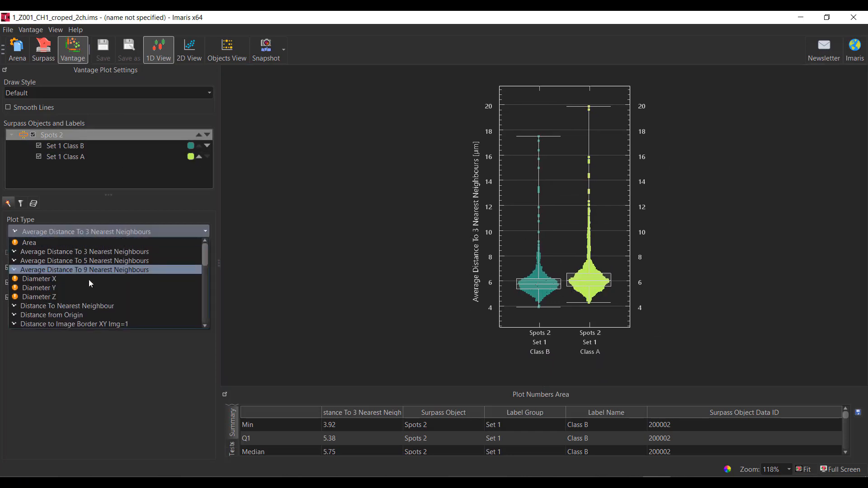
scroll(79, 292, down, 1)
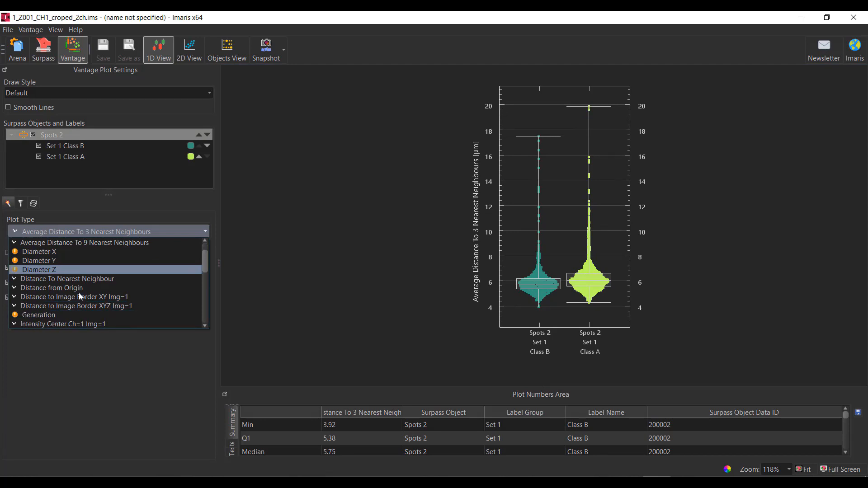
click(77, 280)
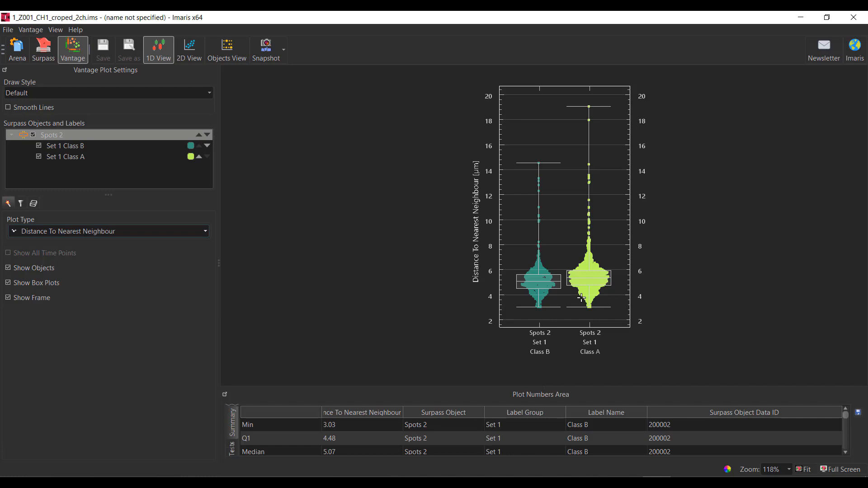
- Leave the embryo image without saving its changes and open the image in the Vessel Affinity folder
click(44, 53)
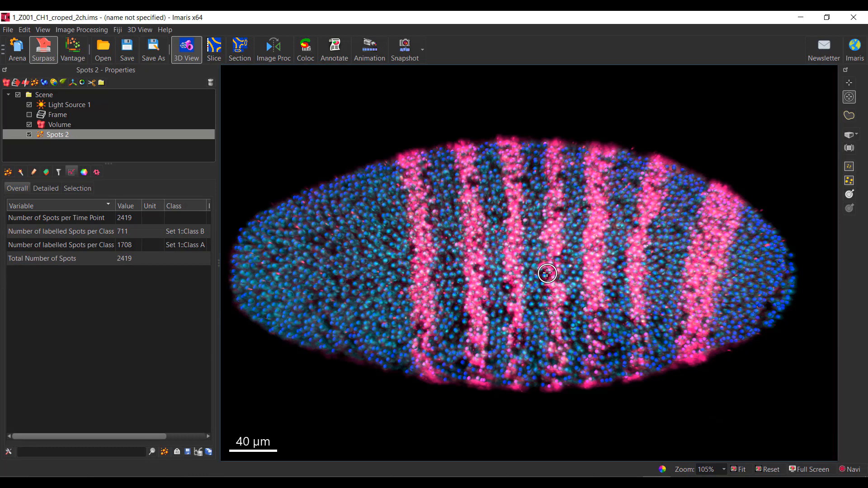
click(19, 58)
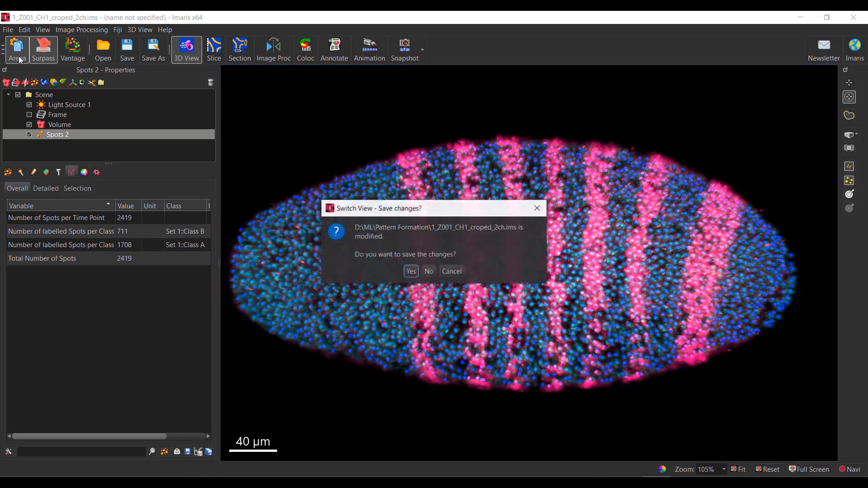
click(429, 271)
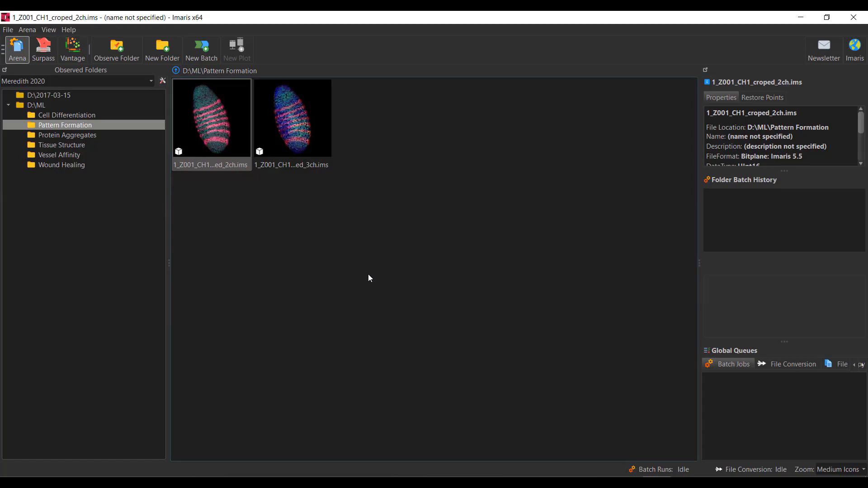
click(327, 283)
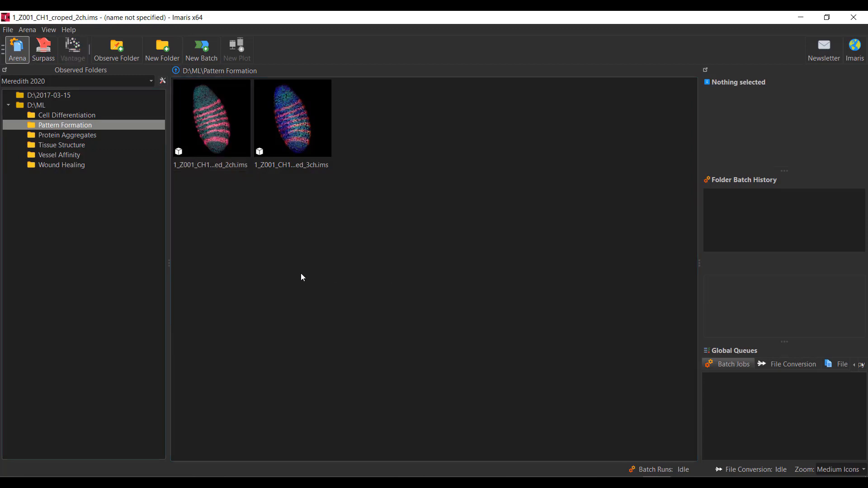
click(103, 158)
double_click(218, 138)
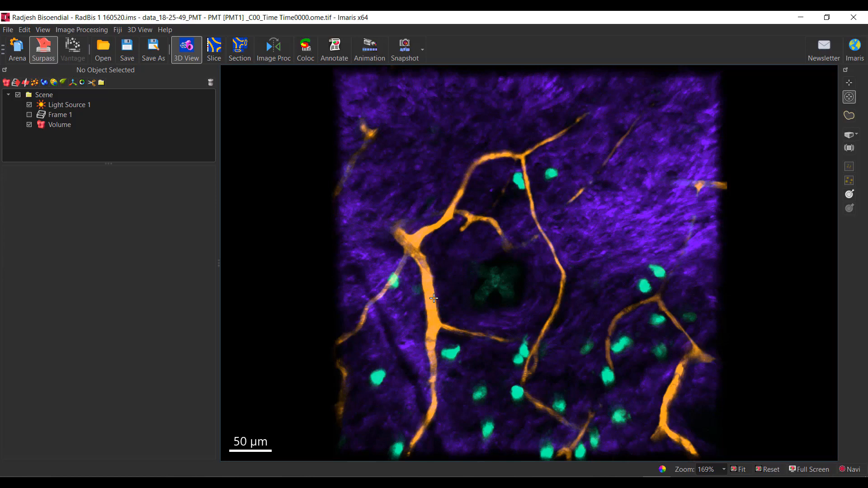
- Start a surface for the orange vessels without classification, using Channel 2 as source and Background Subtraction (Local Contrast) thresholding
click(43, 84)
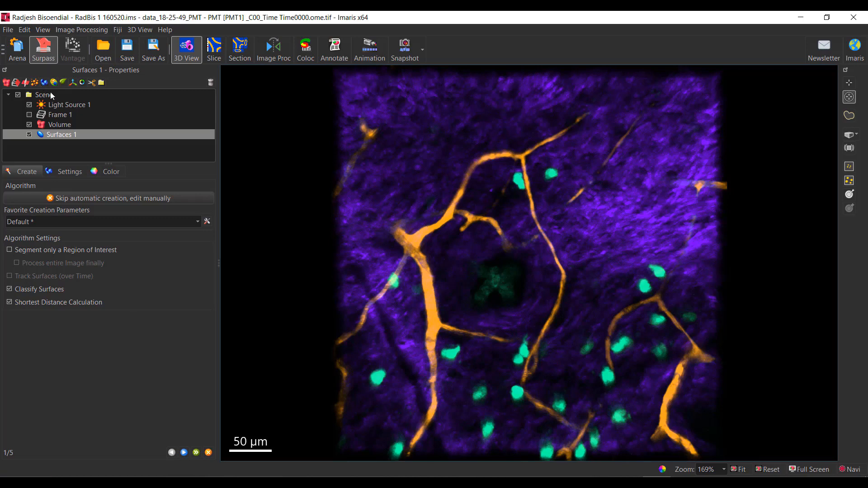
click(37, 291)
click(184, 453)
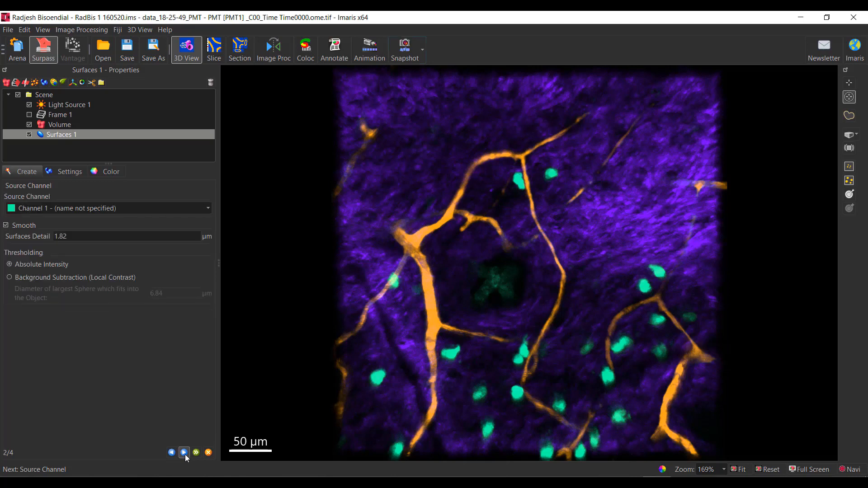
click(51, 210)
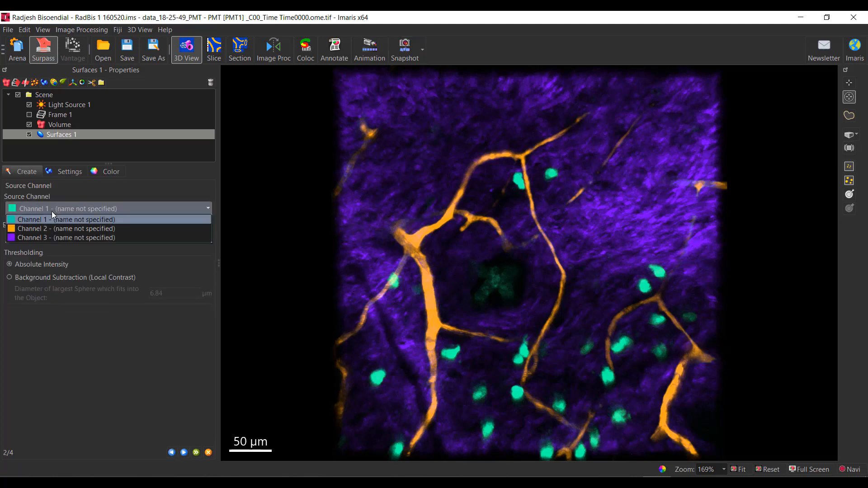
click(50, 230)
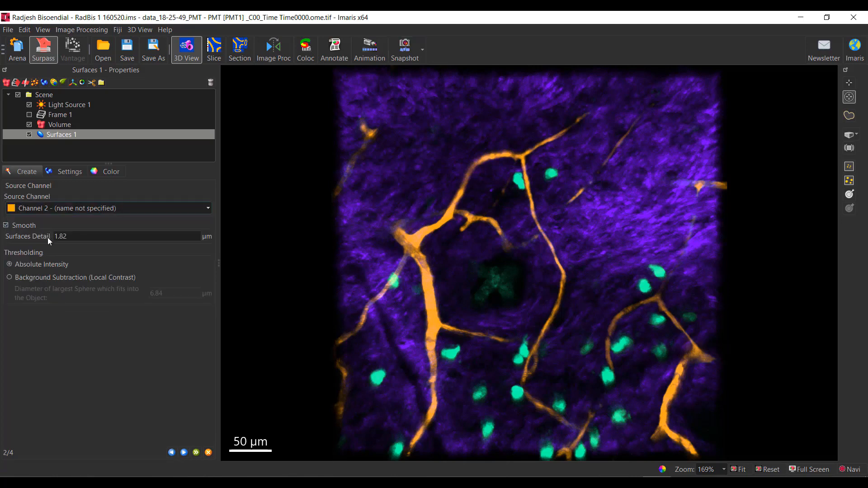
click(53, 277)
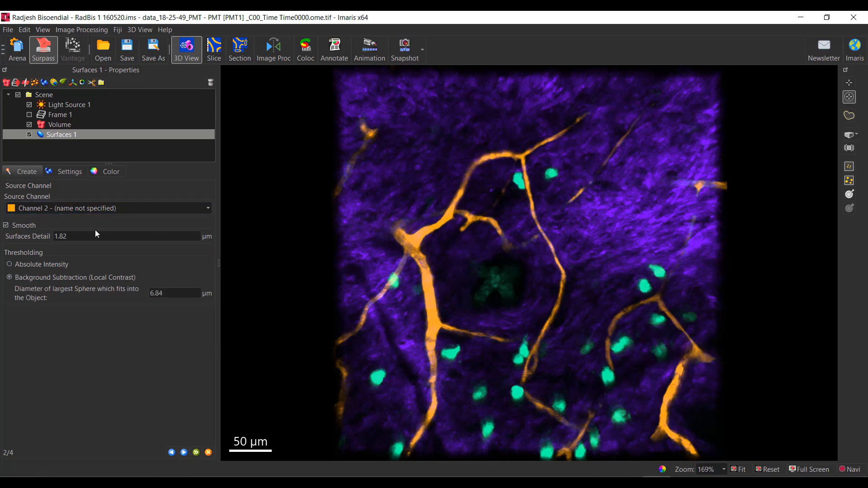
- Lower the vessel surface threshold to 1379 and finish the surface with the filter for more than 10 voxels
click(189, 451)
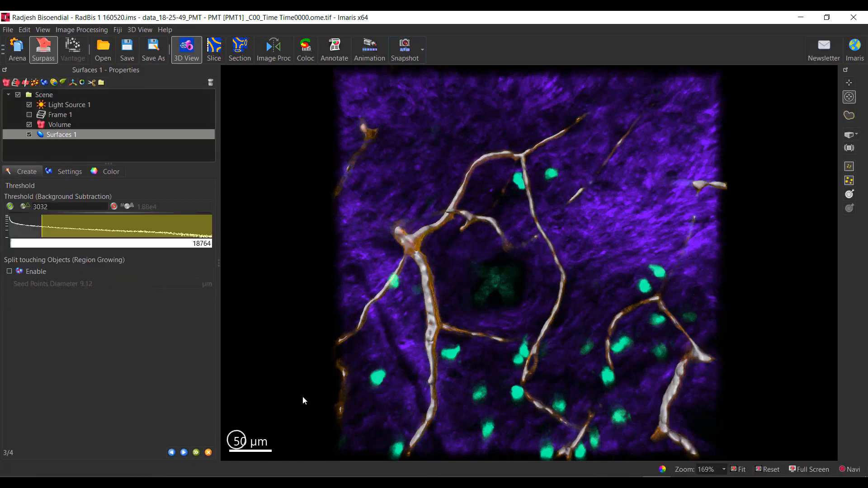
drag(45, 215, 24, 230)
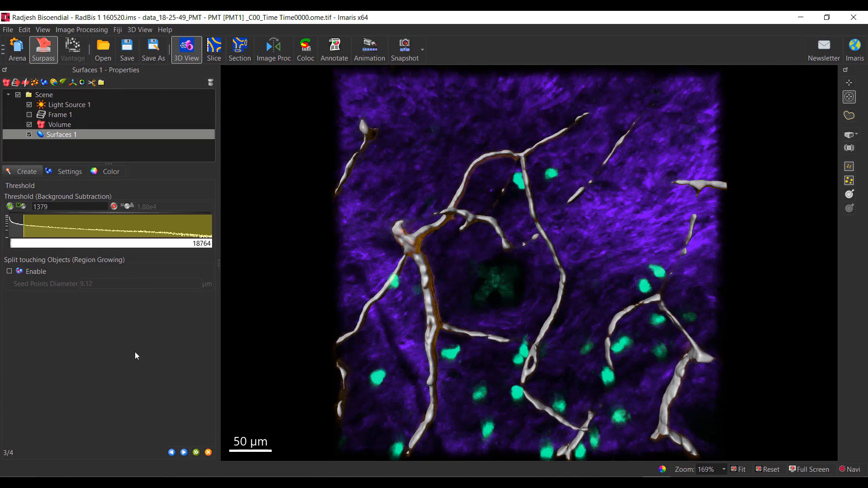
click(184, 452)
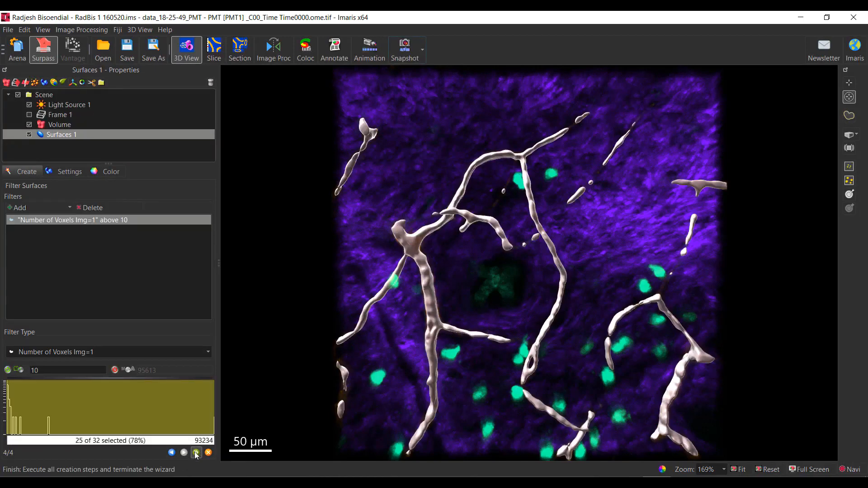
click(196, 453)
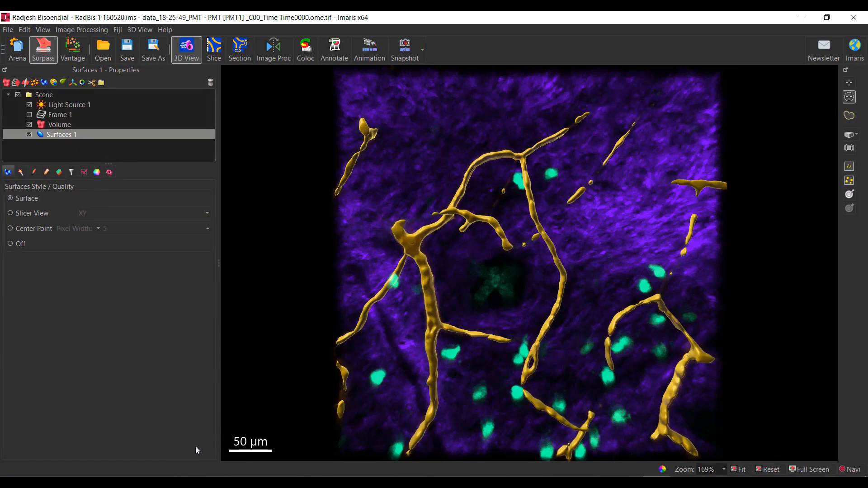
- Segment the green cells as a second surface from Channel 1 with background subtraction, threshold 869 and the 10-voxel filter, and proceed to its classification
click(43, 83)
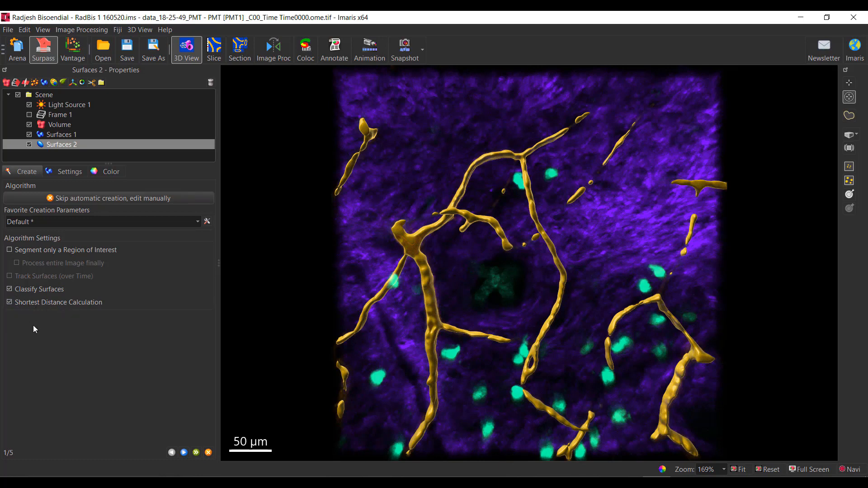
click(184, 453)
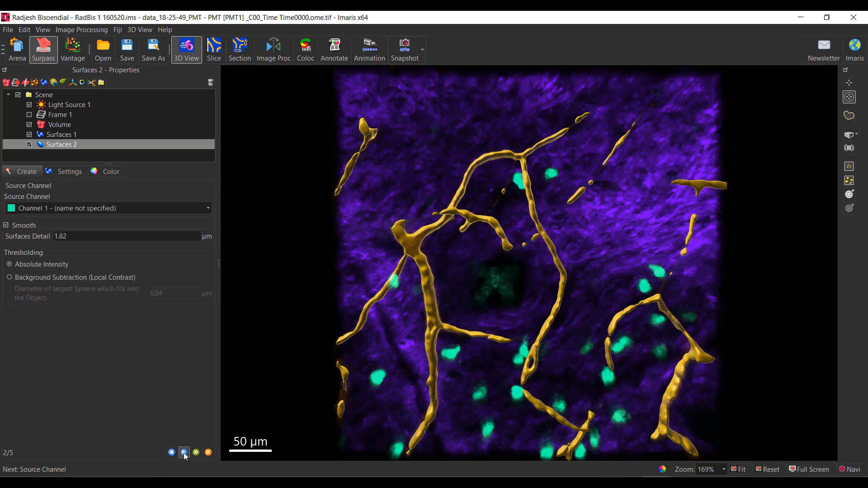
click(45, 277)
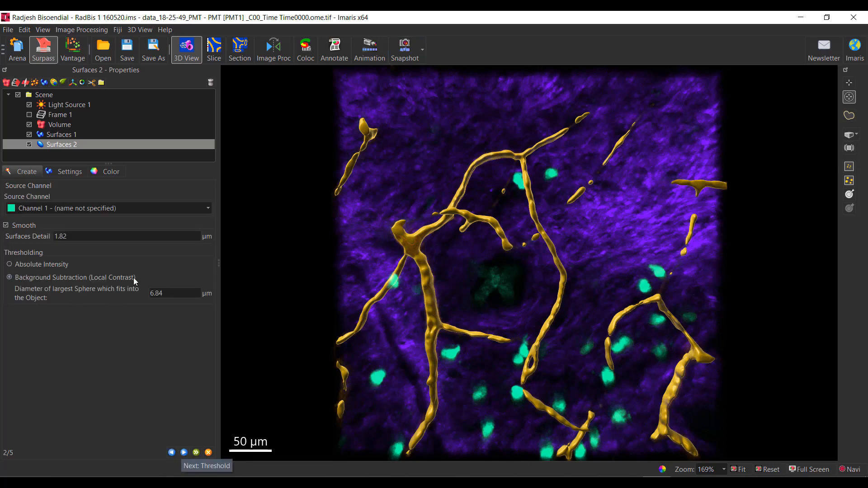
click(184, 452)
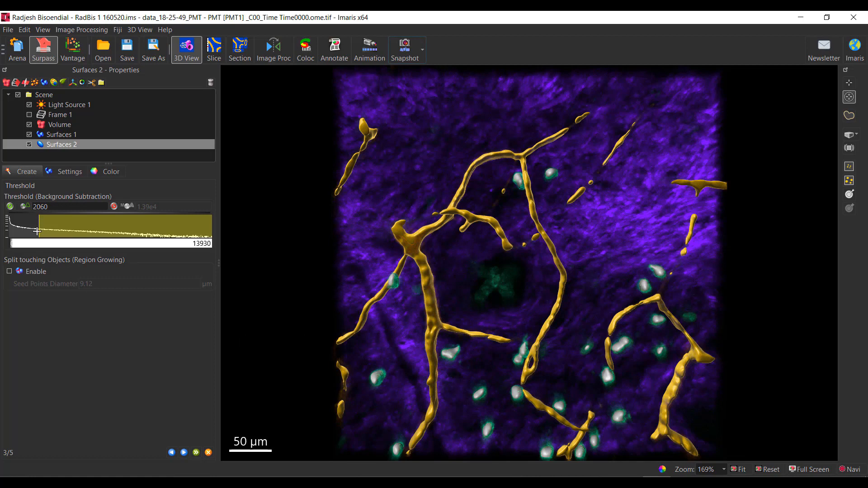
drag(37, 232, 21, 243)
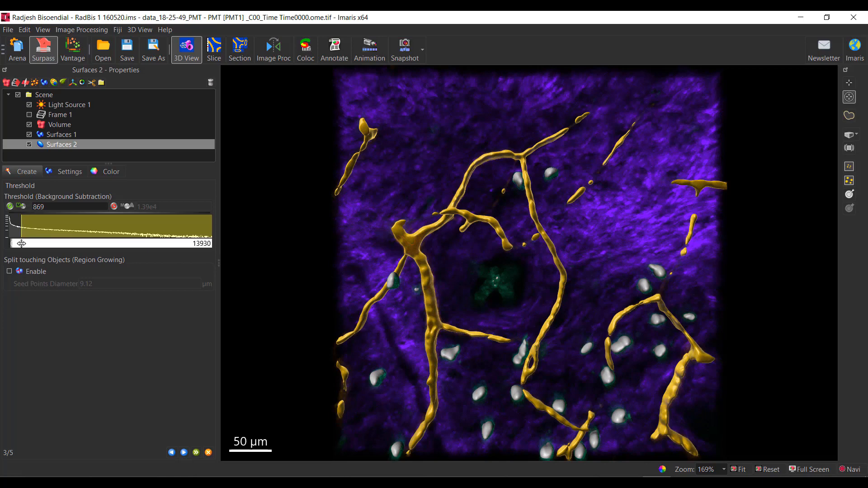
click(185, 453)
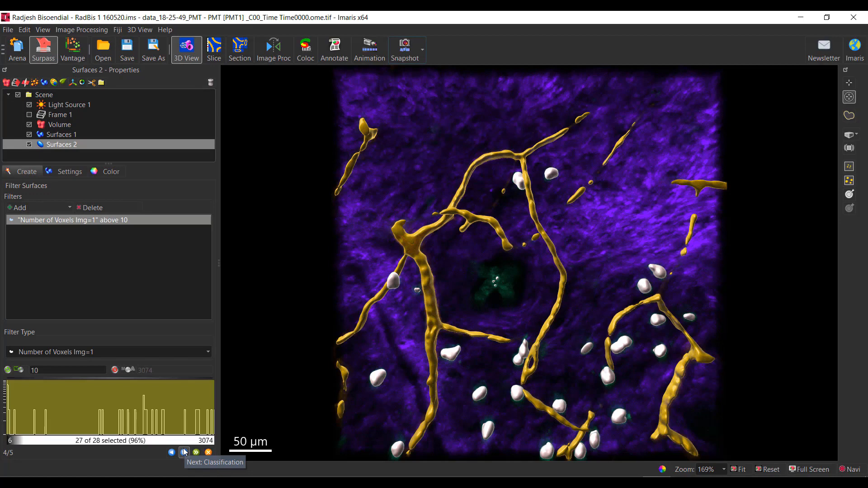
click(184, 452)
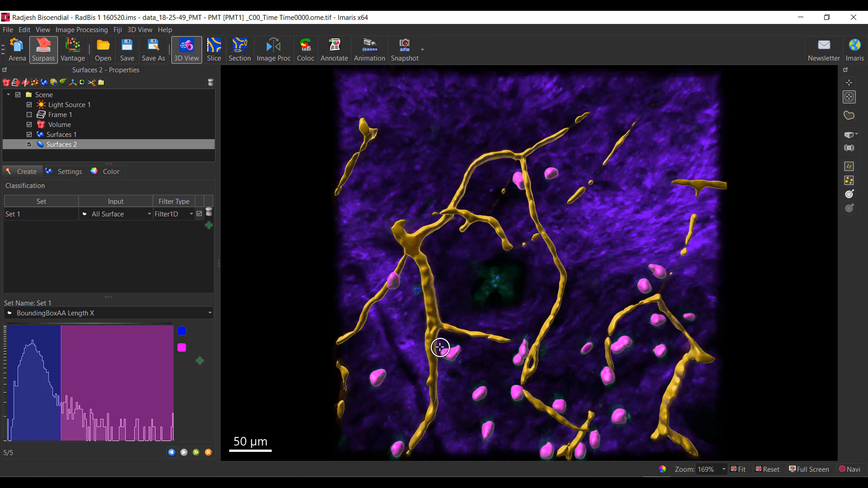
- Classify the cell surfaces of Set 1 by Shortest Distance to Surfaces, using Surfaces 1 as the reference
click(90, 312)
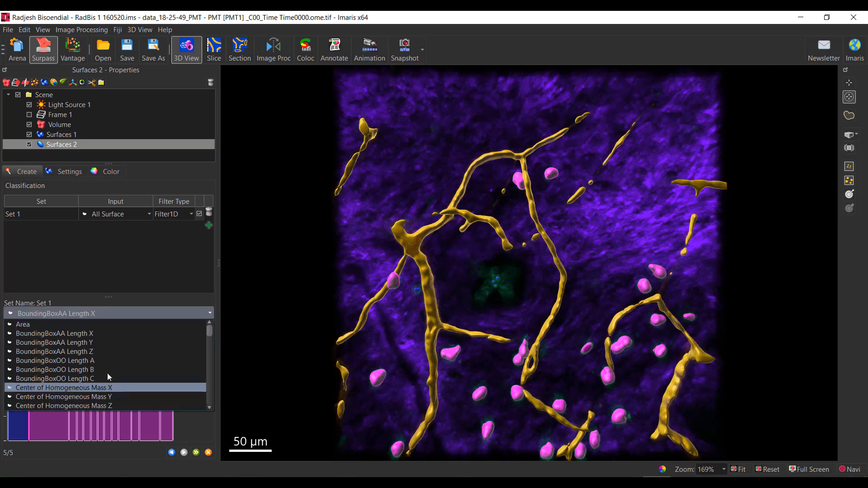
scroll(108, 368, down, 1)
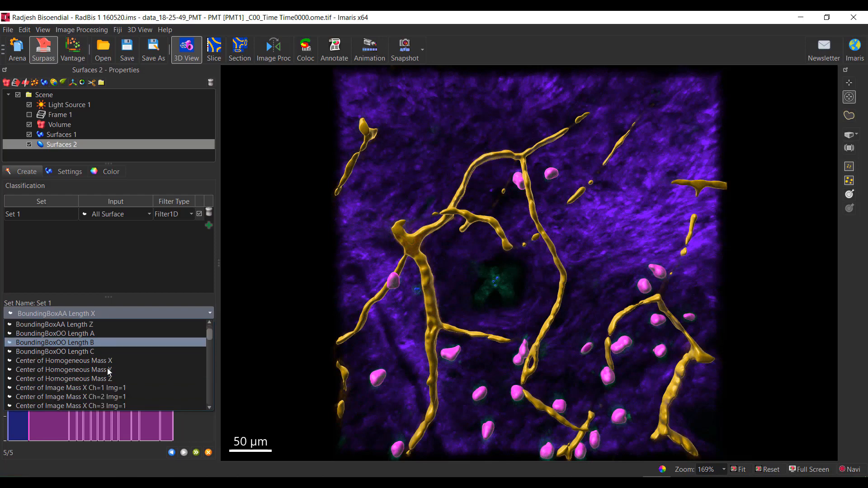
scroll(107, 368, up, 1)
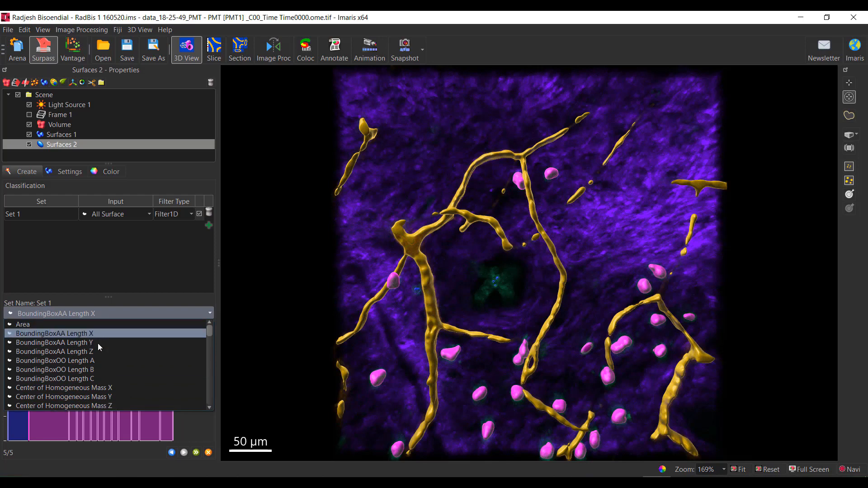
scroll(99, 357, down, 5)
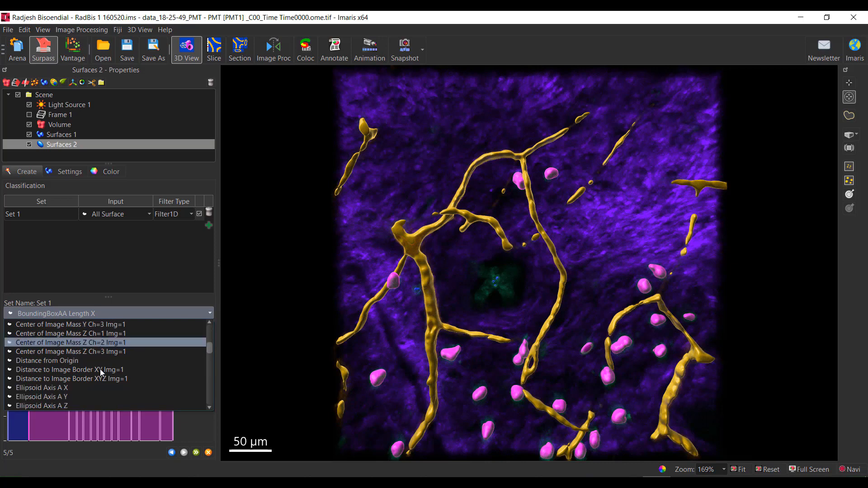
scroll(99, 369, down, 5)
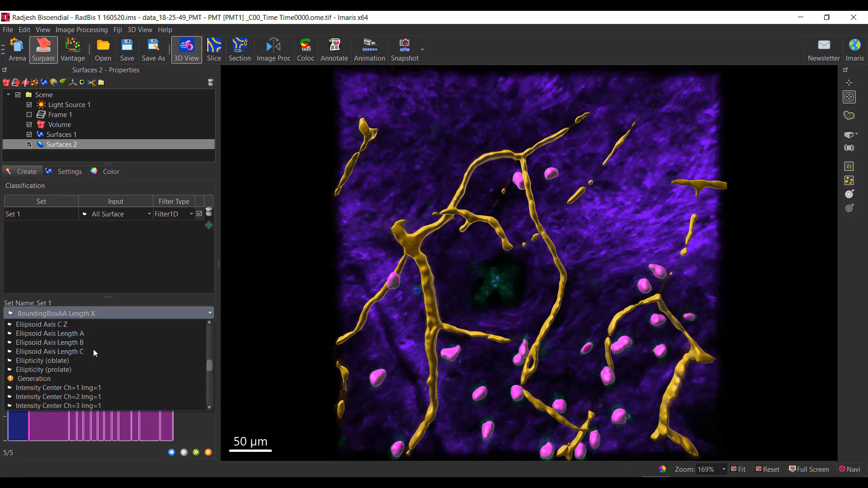
scroll(94, 351, down, 2)
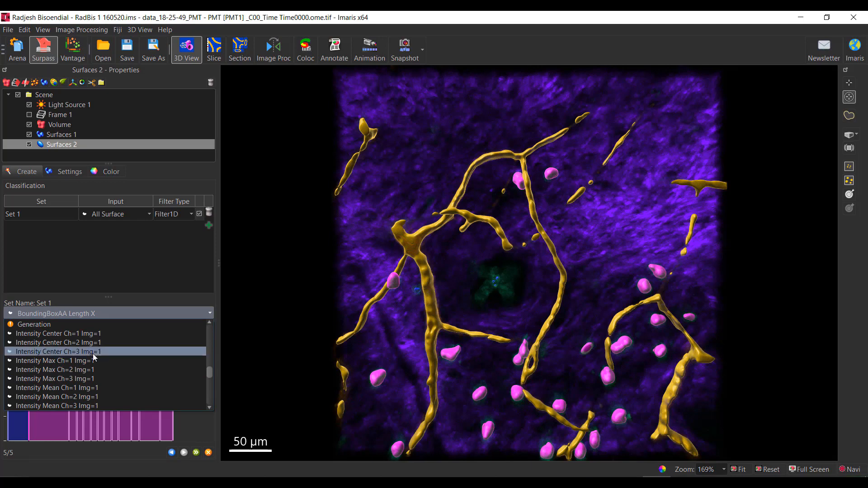
scroll(94, 354, down, 1)
scroll(94, 354, down, 4)
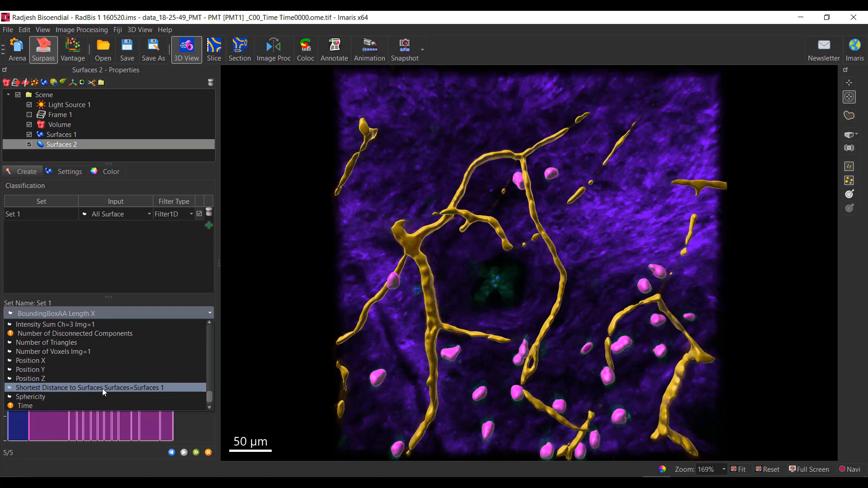
click(165, 390)
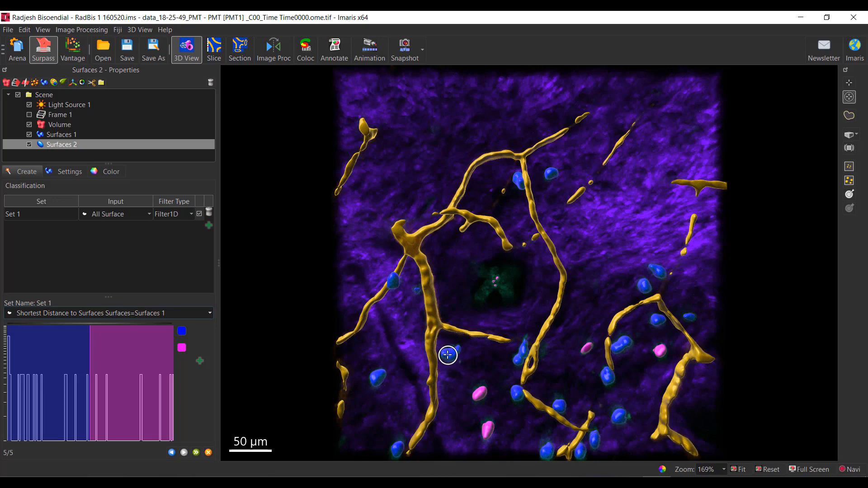
- Hide the volume and lower the distance boundary between the two cell classes to 6.80 µm
click(30, 125)
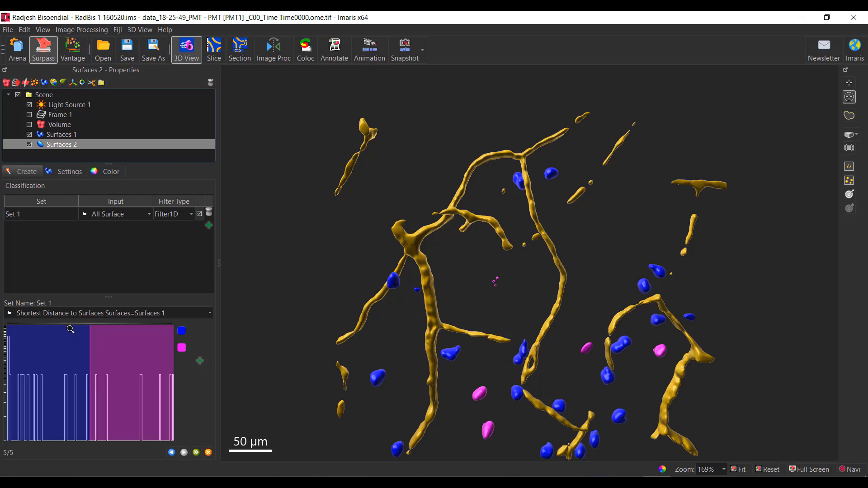
mouse_move(90, 333)
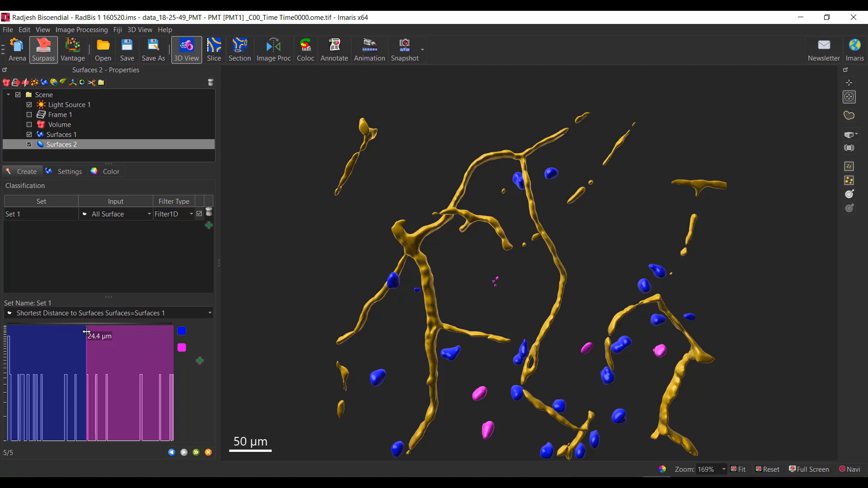
drag(90, 333, 46, 367)
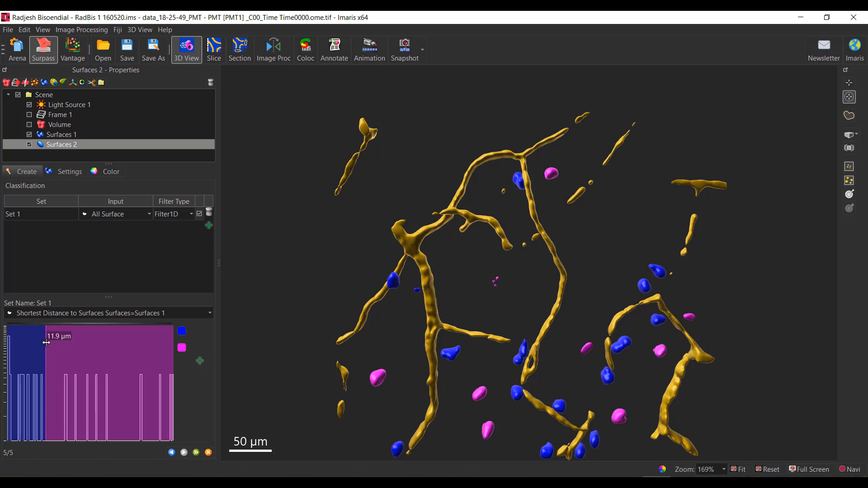
drag(45, 352, 29, 351)
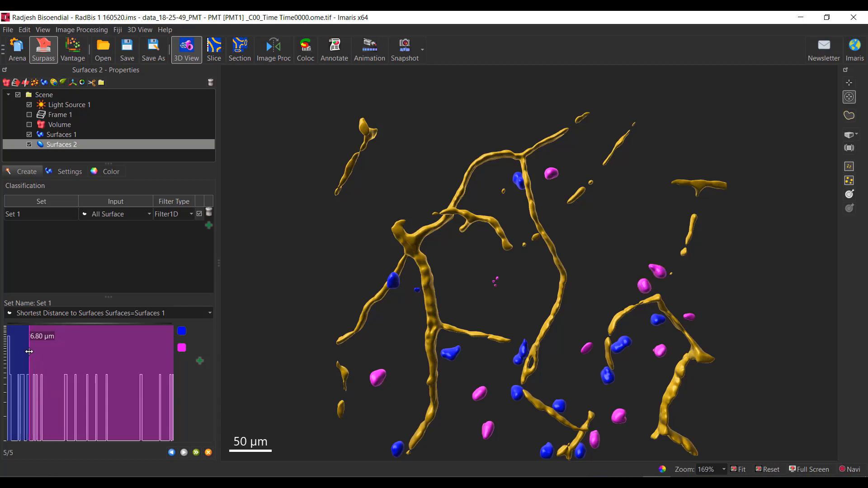
- Refine the distance boundary on the enlarged histogram, lowering it further so that only the cells nearest the vessels stay in the blue class
scroll(29, 351, up, 1)
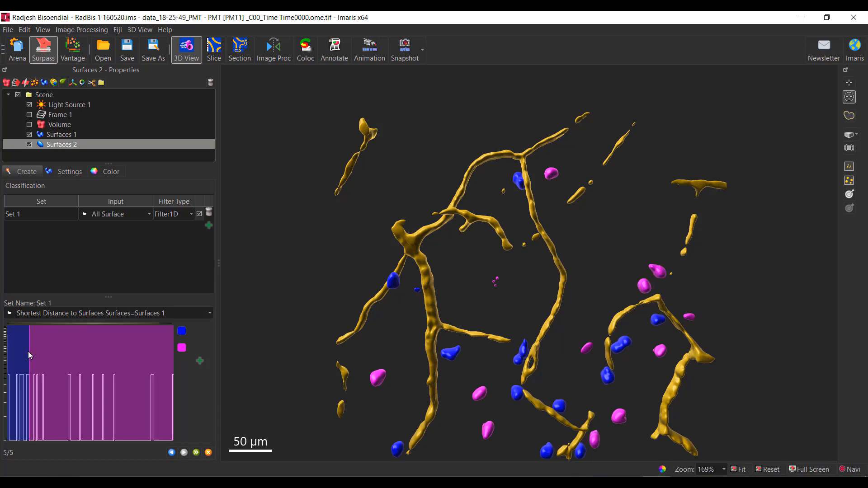
drag(30, 351, 29, 350)
scroll(19, 356, up, 4)
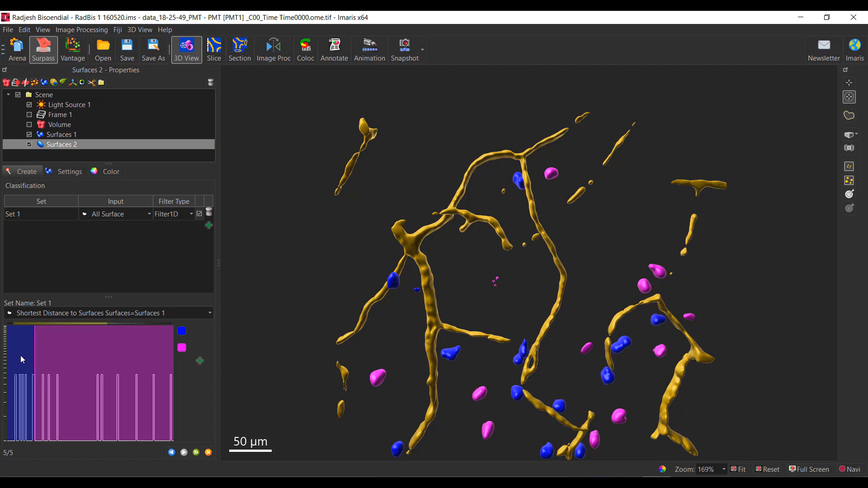
scroll(20, 356, up, 3)
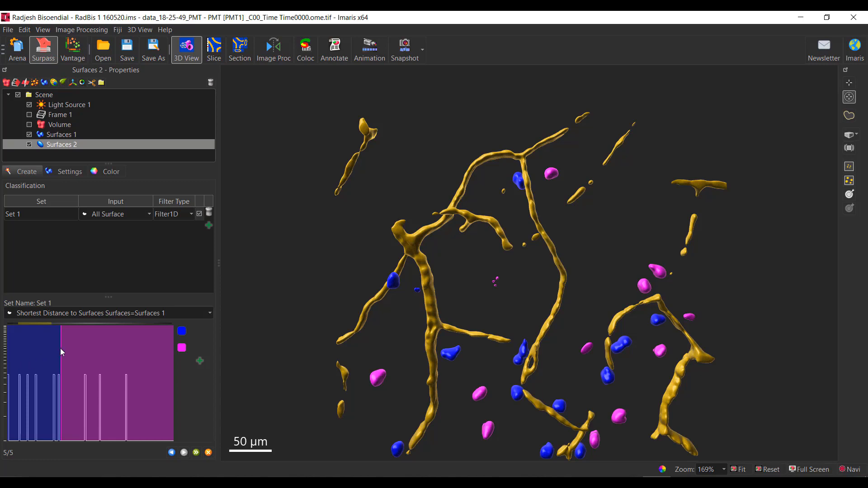
drag(60, 355, 34, 368)
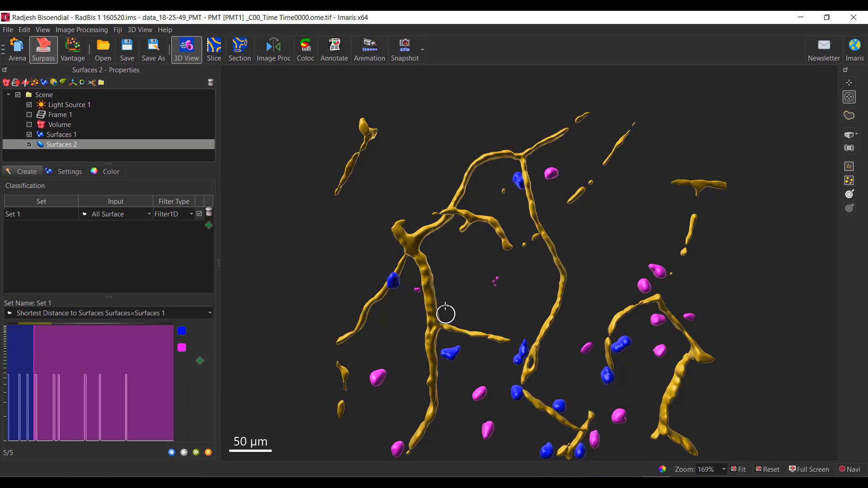
- Try a third distance class for cells beyond 28.9 µm from the vessels and remove it again
click(200, 361)
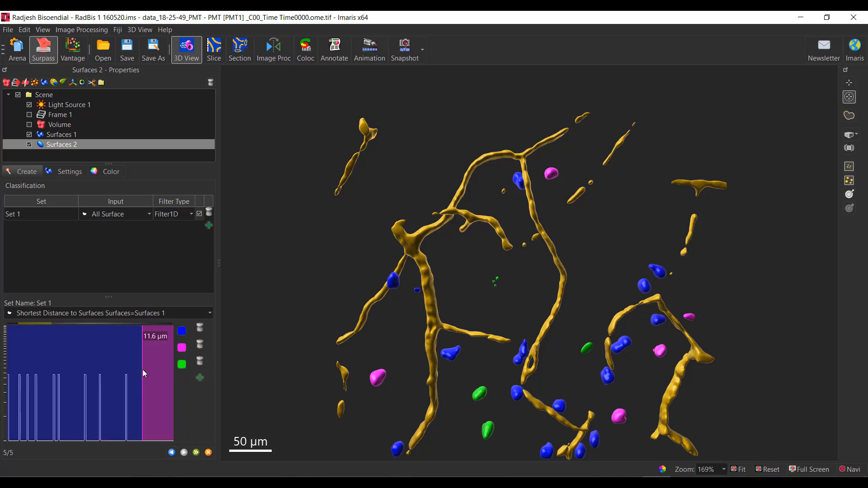
drag(34, 385, 35, 384)
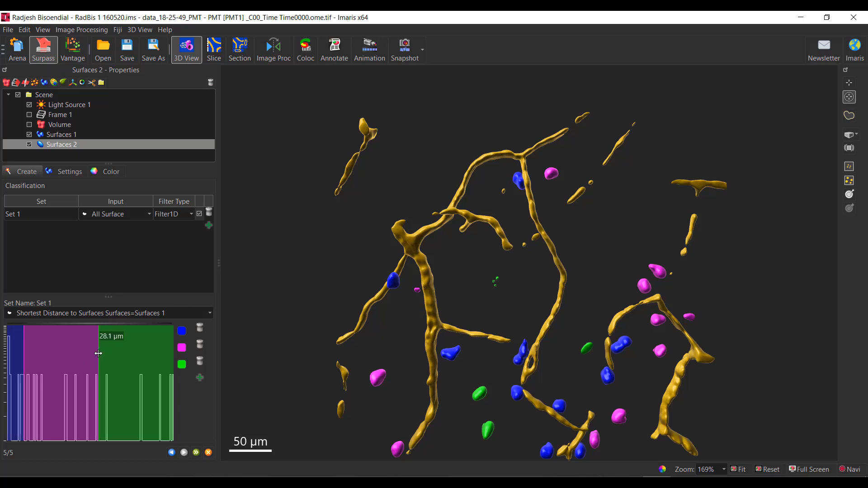
mouse_move(99, 359)
mouse_down()
mouse_move(53, 366)
mouse_move(101, 361)
mouse_up()
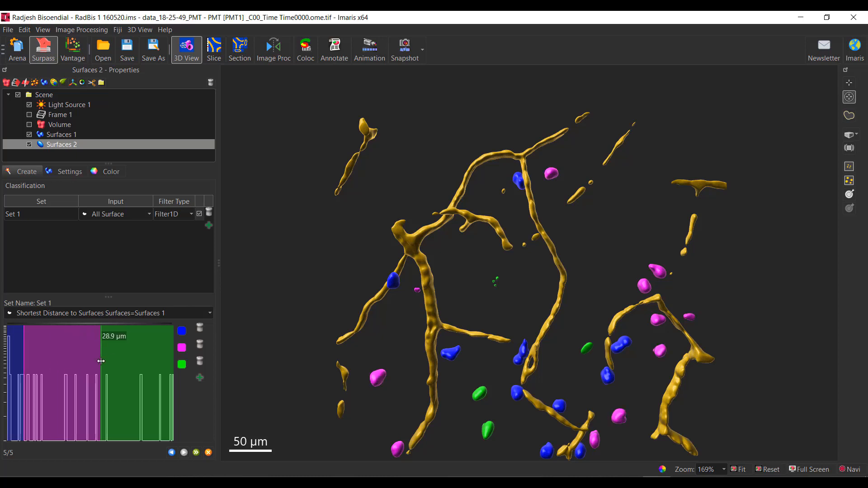
click(200, 361)
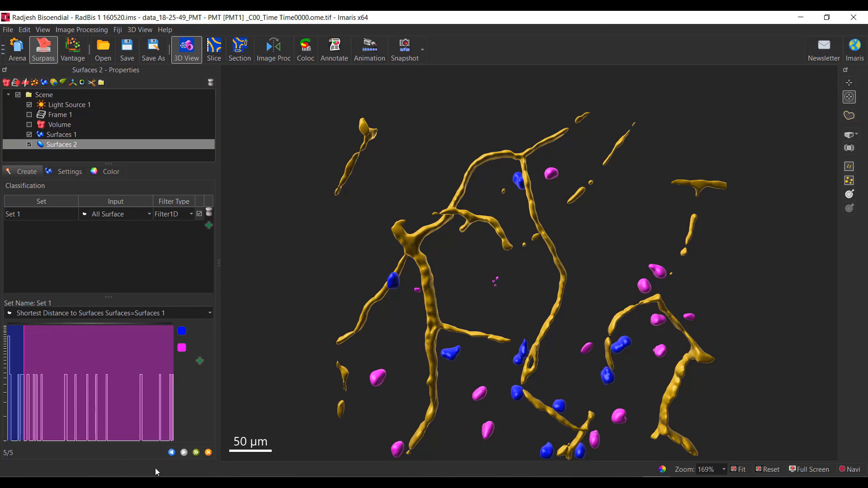
- Finish the classified cell surface and plot the area of Surfaces 2 in Vantage split into Class A and Class B, with Surfaces 1 hidden
click(196, 453)
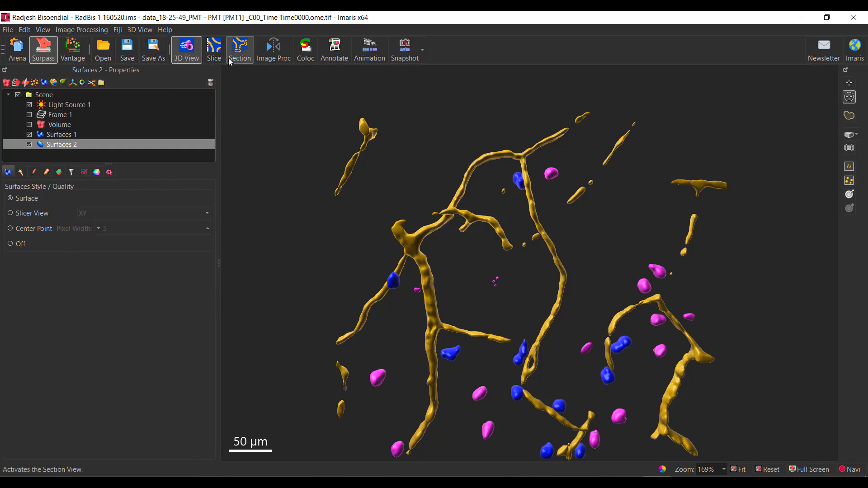
click(80, 48)
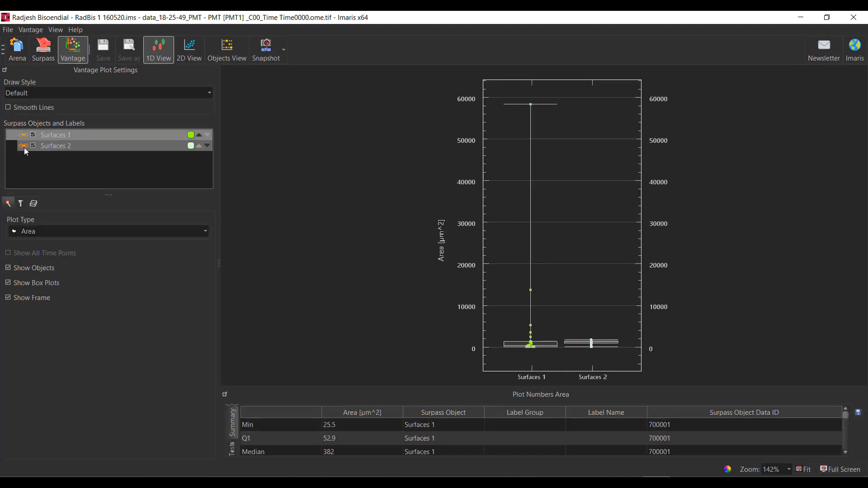
click(23, 147)
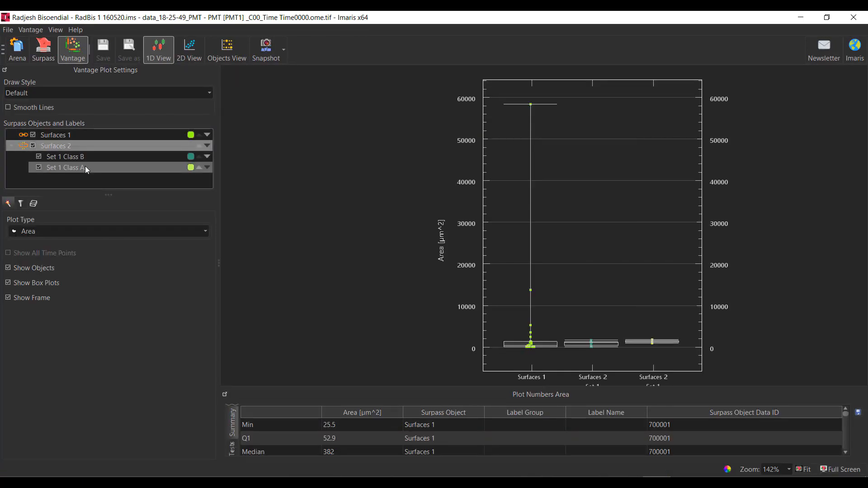
click(33, 134)
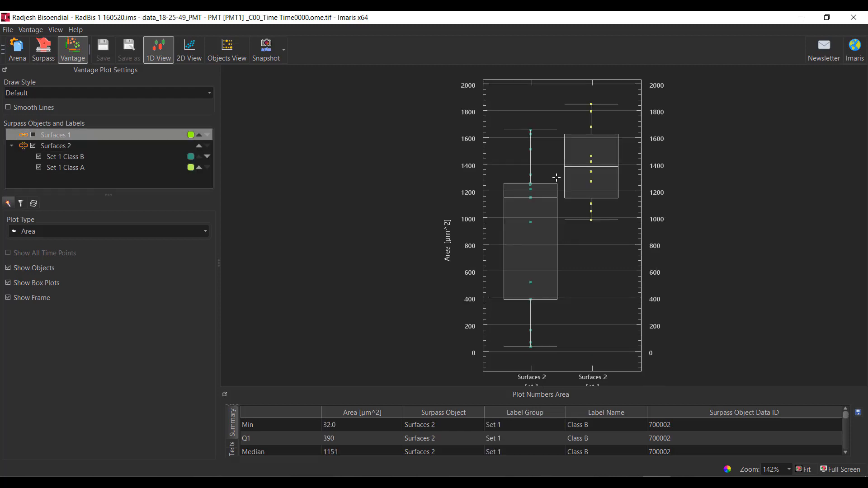
scroll(629, 236, down, 1)
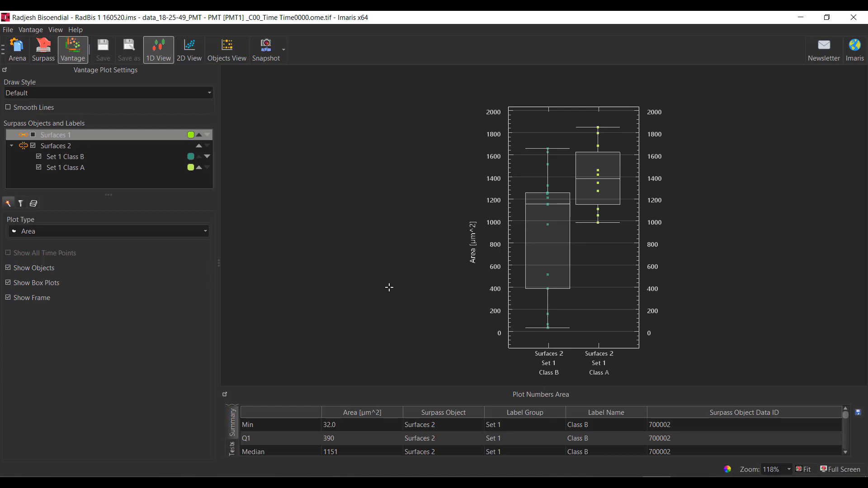
- Return to the 3D view to review the class counts of Surfaces 2, and toggle its label colors and Class A off and on
click(50, 51)
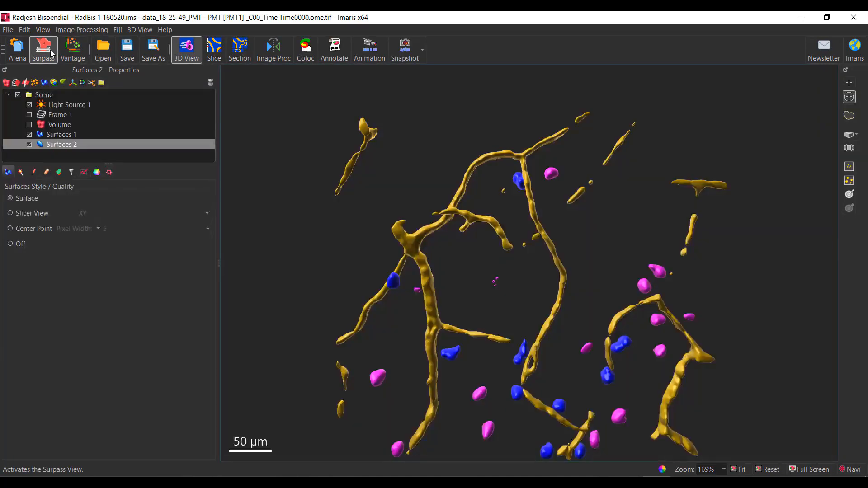
click(60, 173)
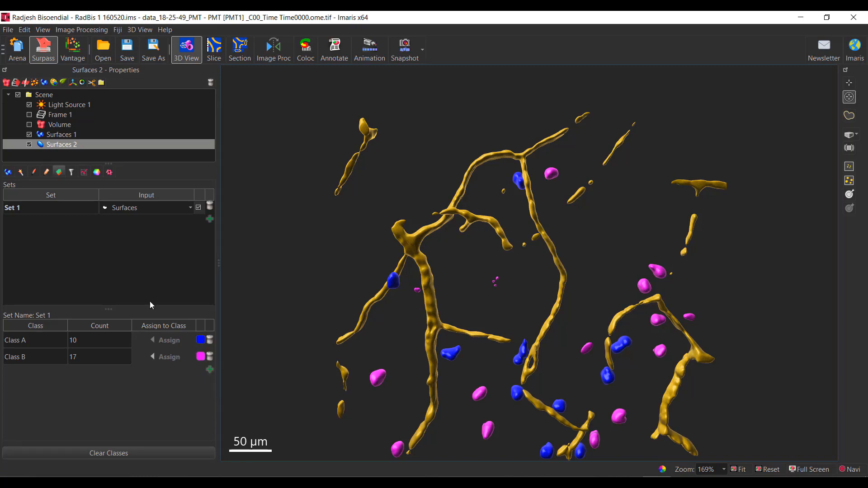
click(97, 173)
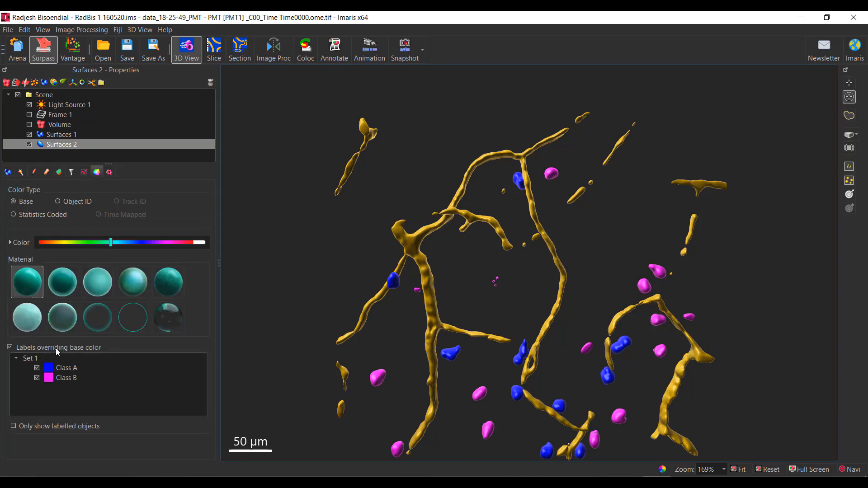
right_drag(444, 370, 442, 318)
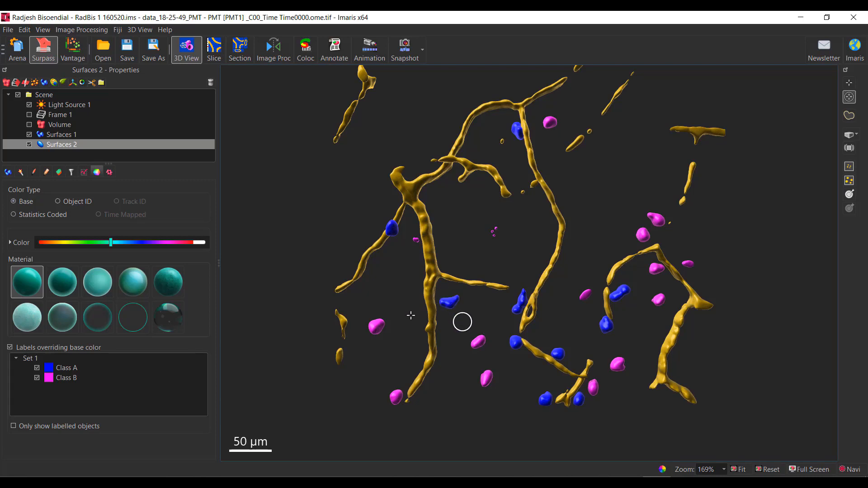
click(10, 348)
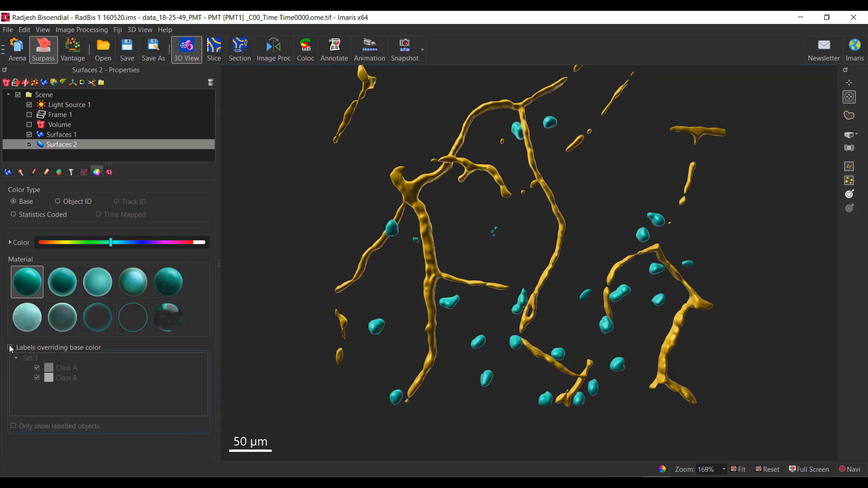
click(11, 348)
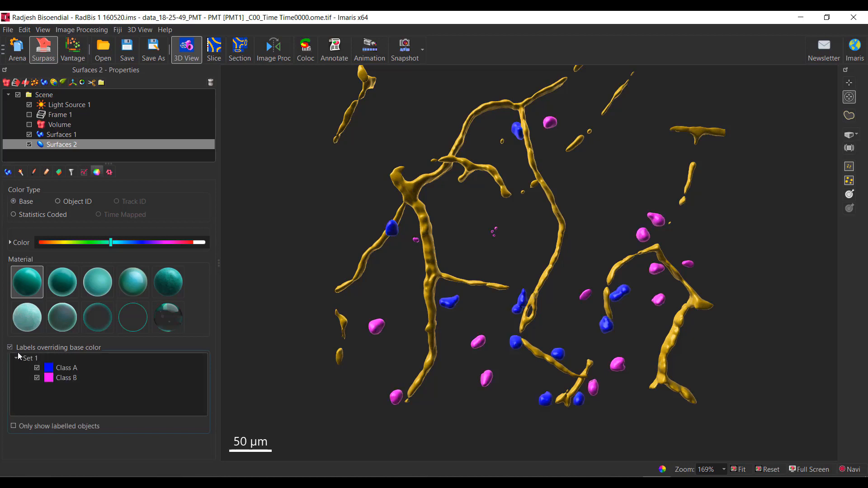
click(37, 368)
click(38, 369)
- Leave the vessel image without saving, open the embryo image in the Cell Differentiation folder and close its Display Adjustment window
click(22, 49)
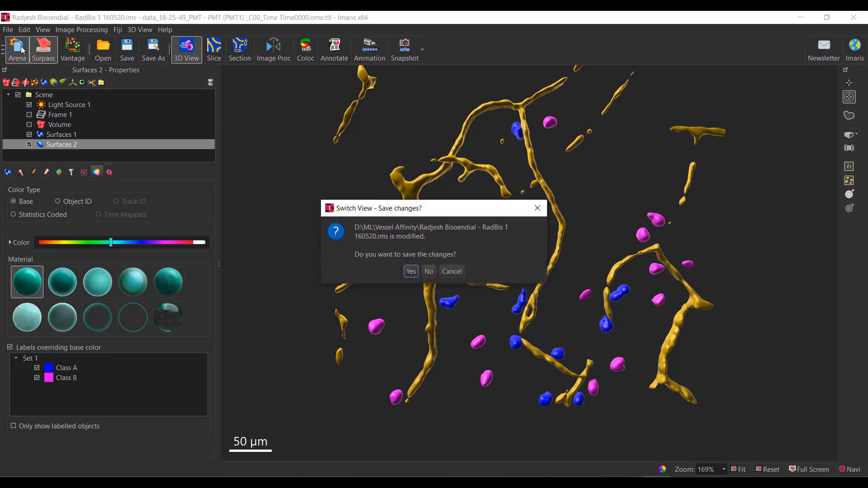
click(428, 272)
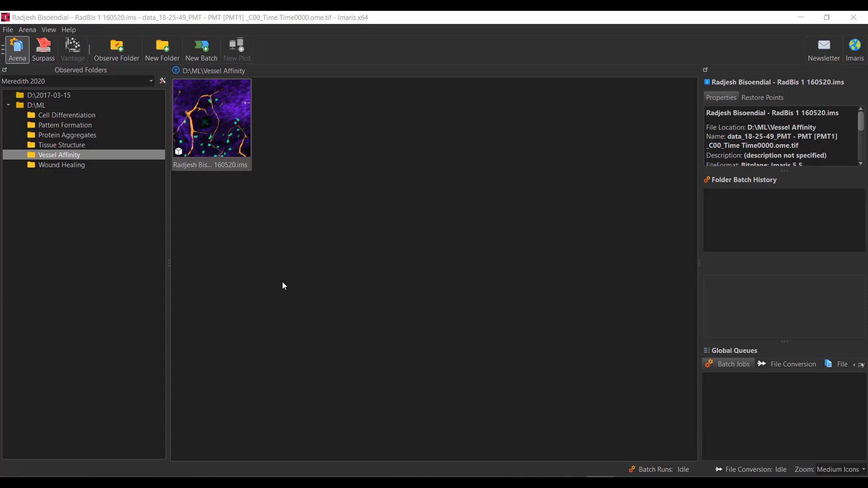
click(82, 117)
double_click(194, 131)
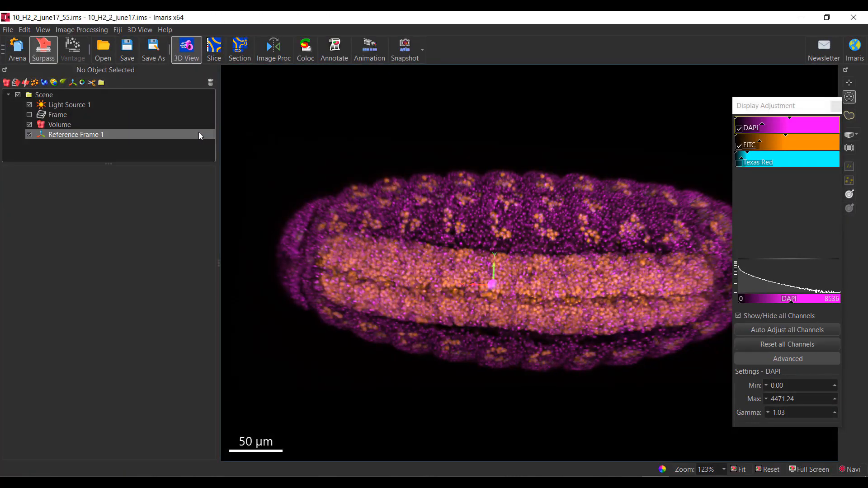
click(835, 107)
click(835, 107)
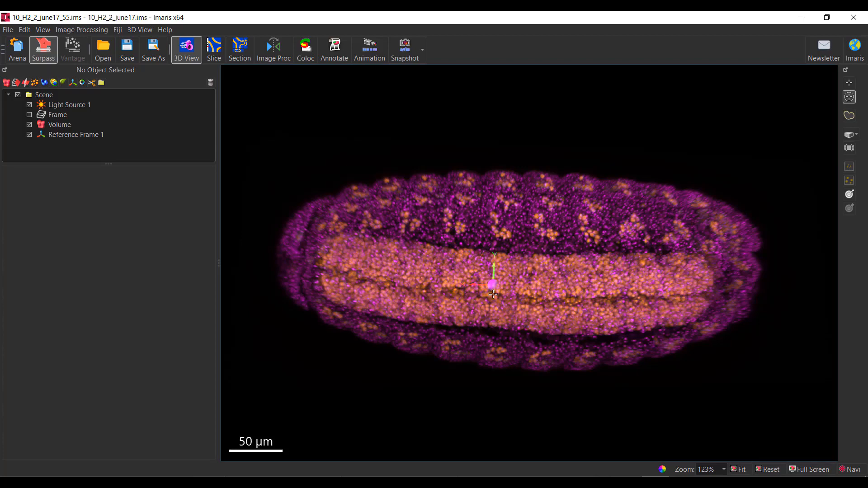
- Inspect the position and axes of Reference Frame 1 with the volume hidden, and show the volume again
click(50, 135)
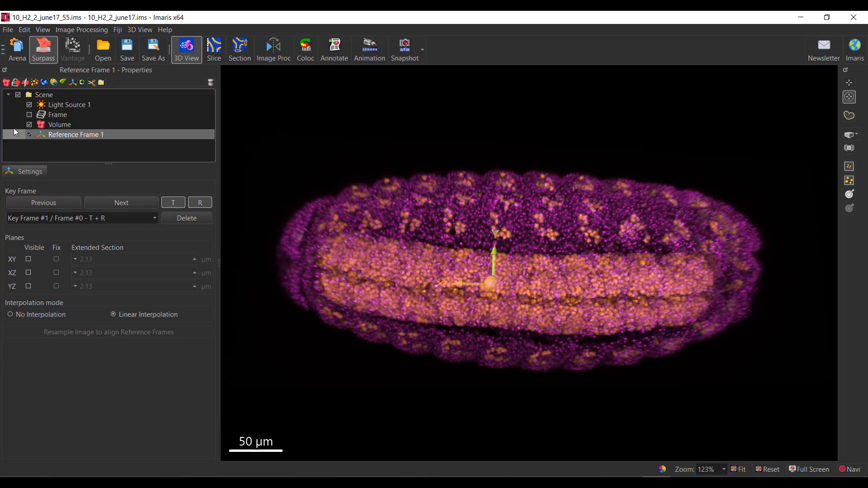
click(29, 124)
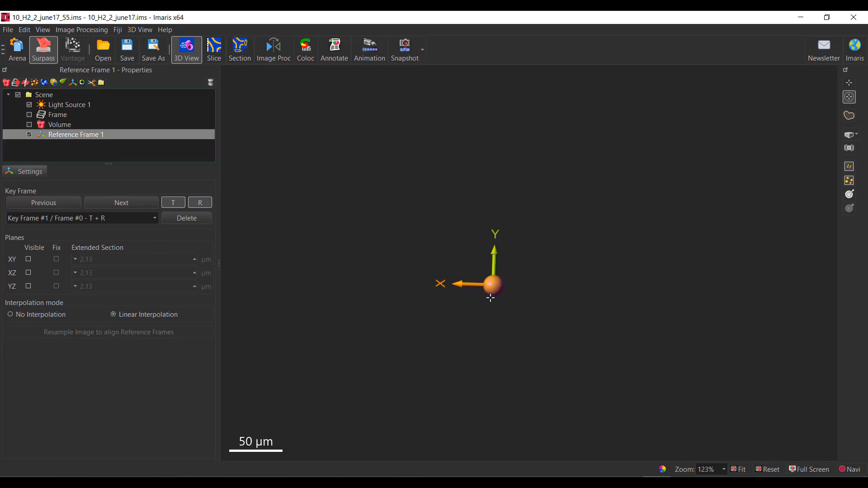
drag(520, 313, 505, 349)
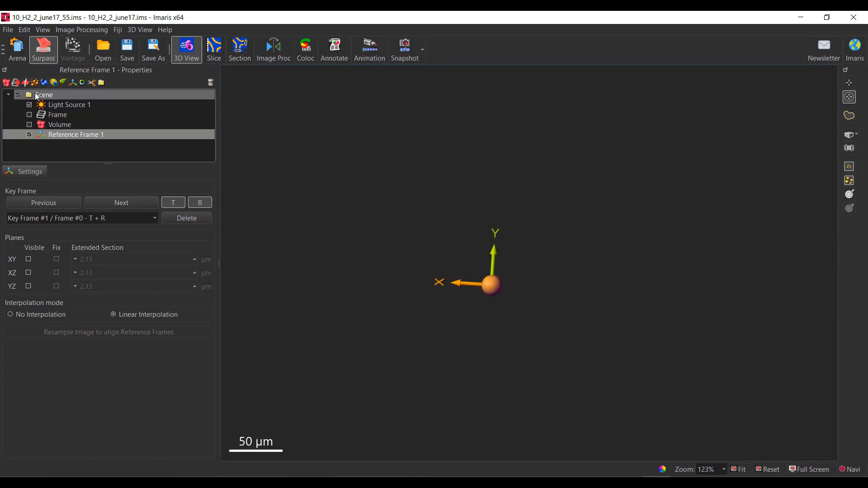
click(29, 124)
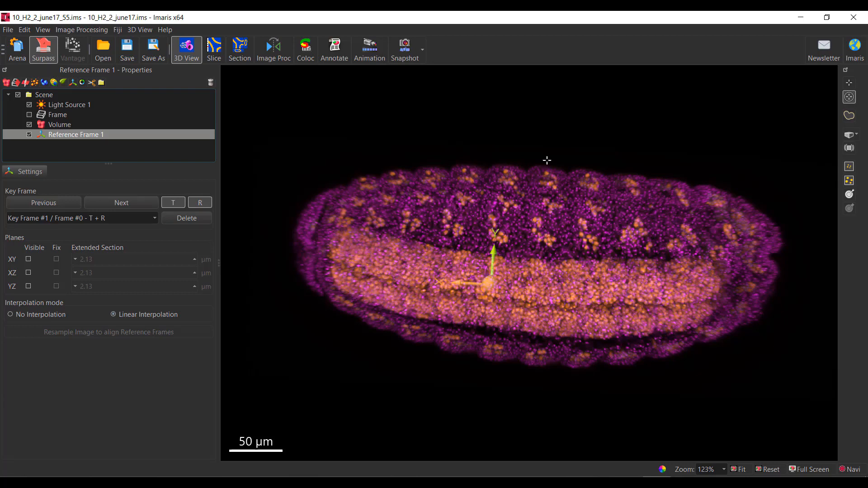
- Start a new Spots object on Channel 1 - DAPI with a 2.30 µm estimated XY diameter and PSF-elongation modelled along Z
ctrl+click(51, 124)
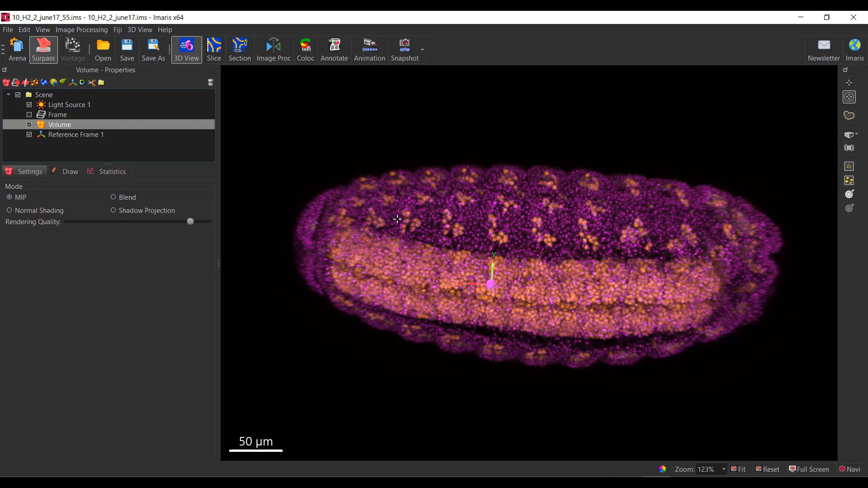
click(37, 83)
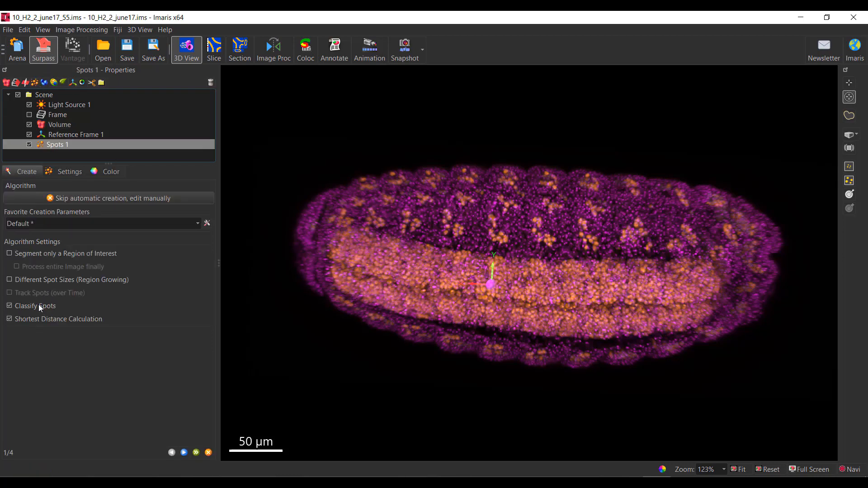
click(184, 453)
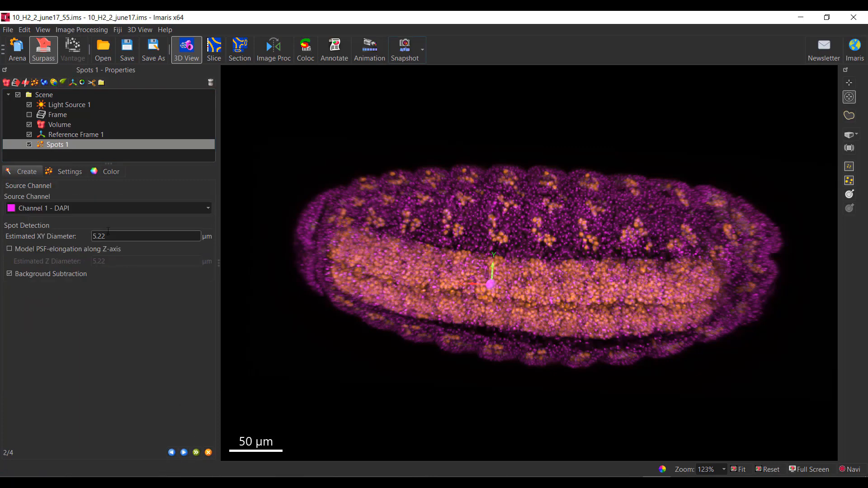
drag(107, 237, 13, 247)
text(2.30)
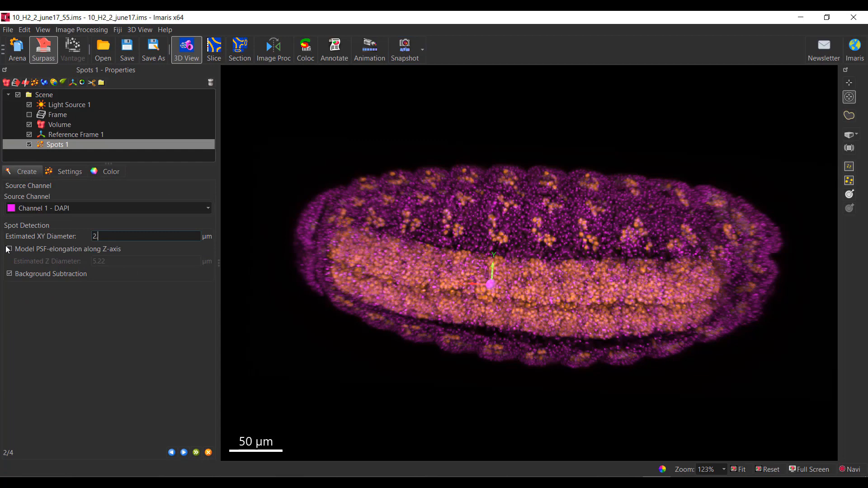
click(26, 249)
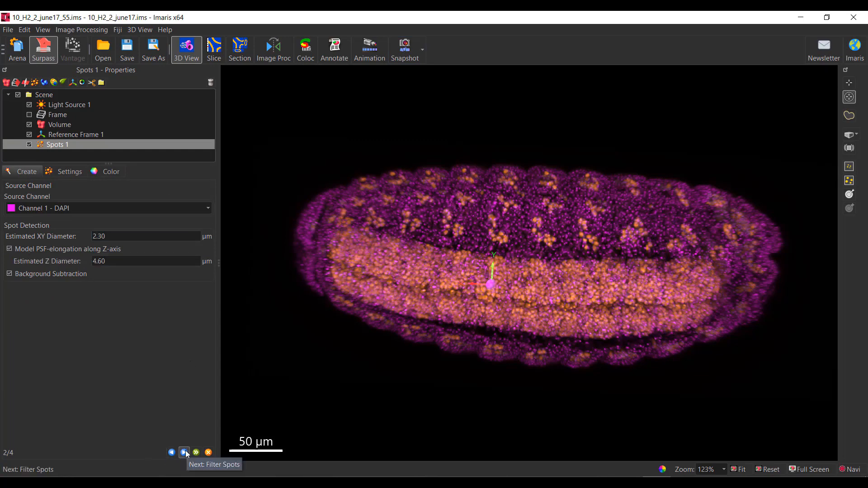
drag(531, 316, 561, 288)
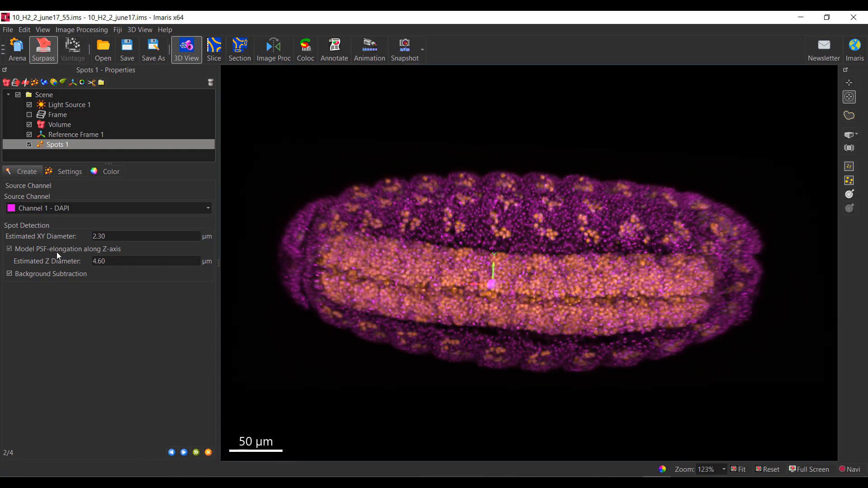
- Detect the spots, lower their Quality filter threshold to 199 and proceed to the classification
click(184, 453)
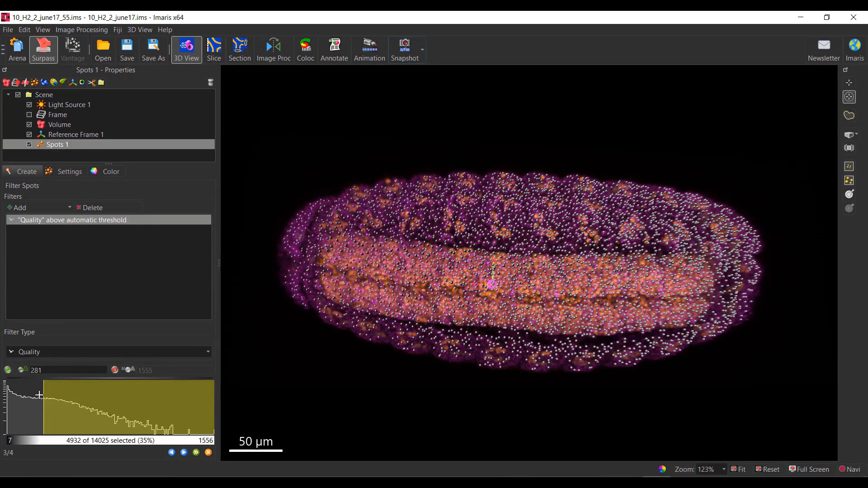
drag(43, 396, 32, 397)
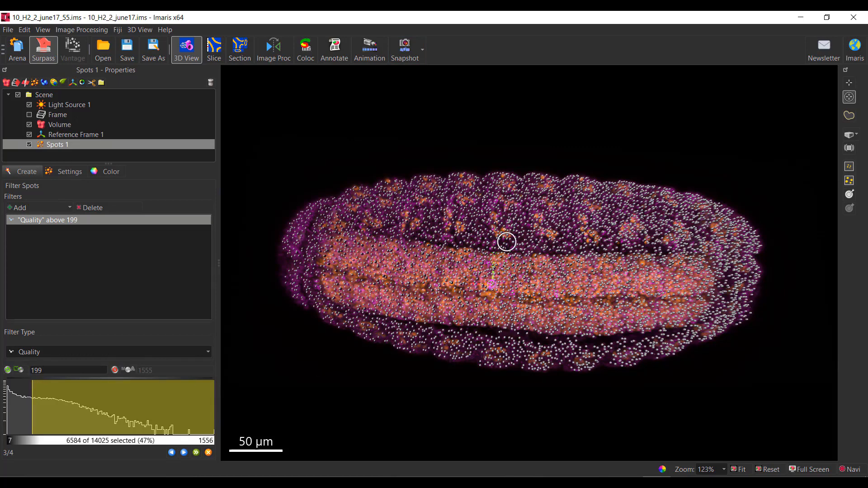
click(187, 456)
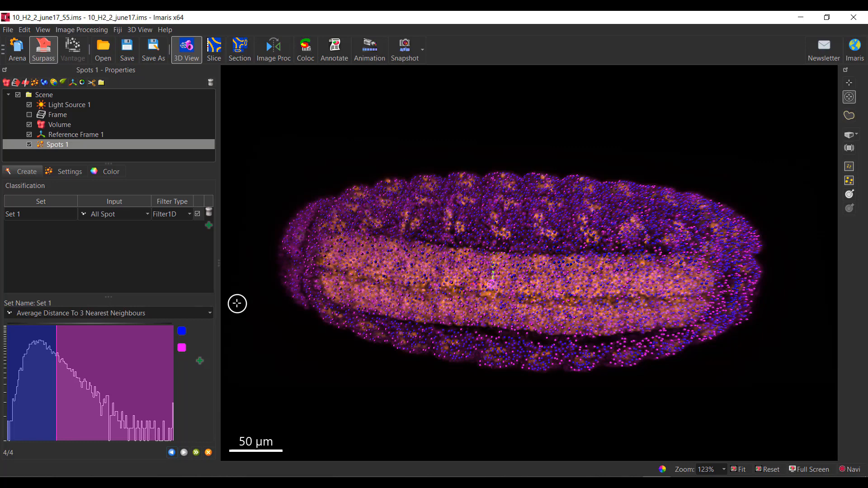
- Change Set 1 to a Filter2D classification with Position Y Reference Frame as the second statistic
click(169, 214)
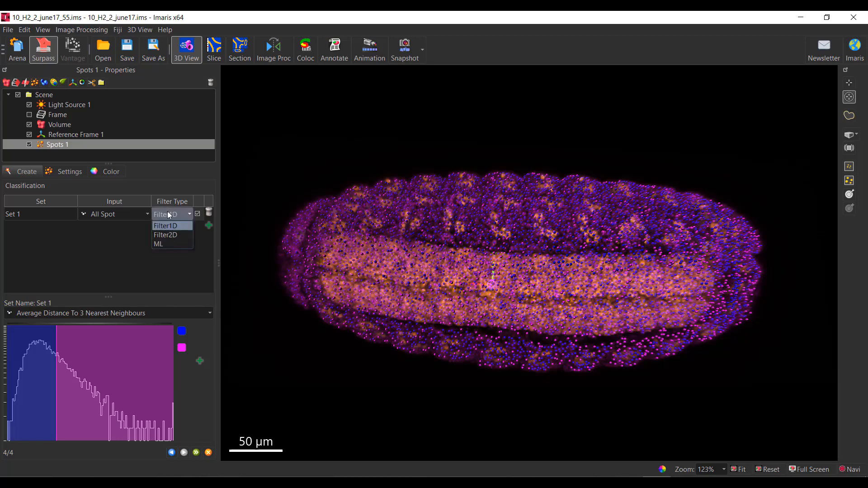
click(164, 235)
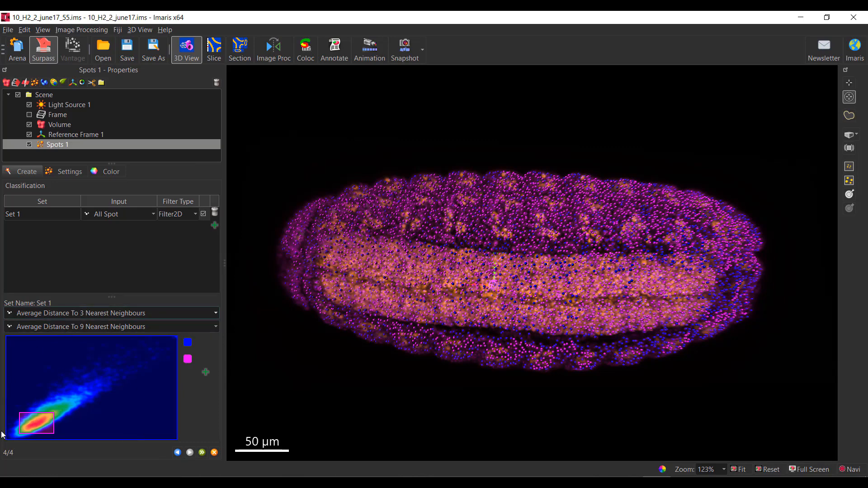
click(66, 327)
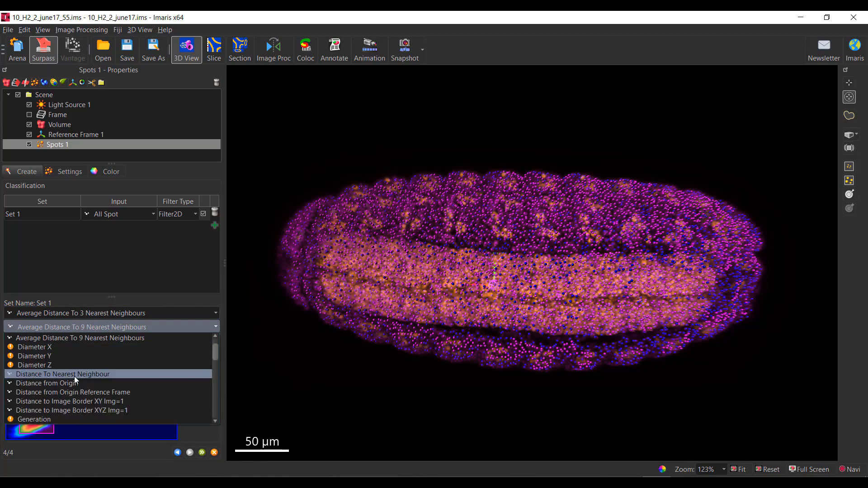
scroll(74, 376, down, 7)
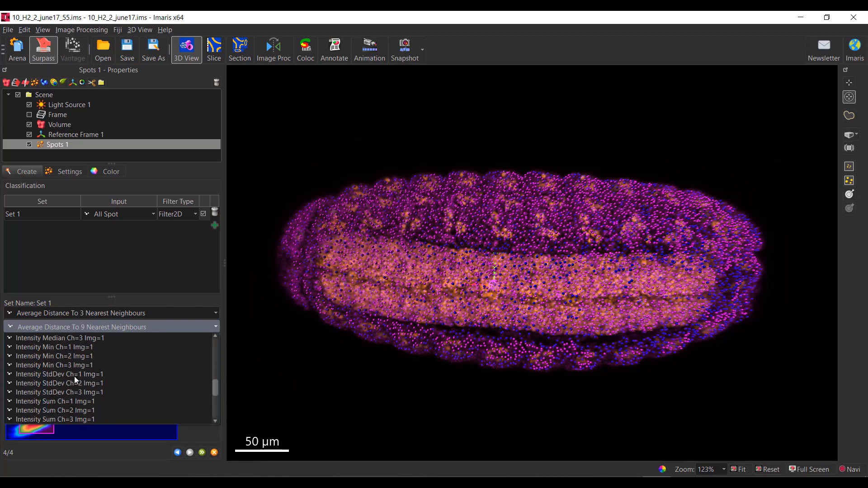
scroll(74, 376, down, 4)
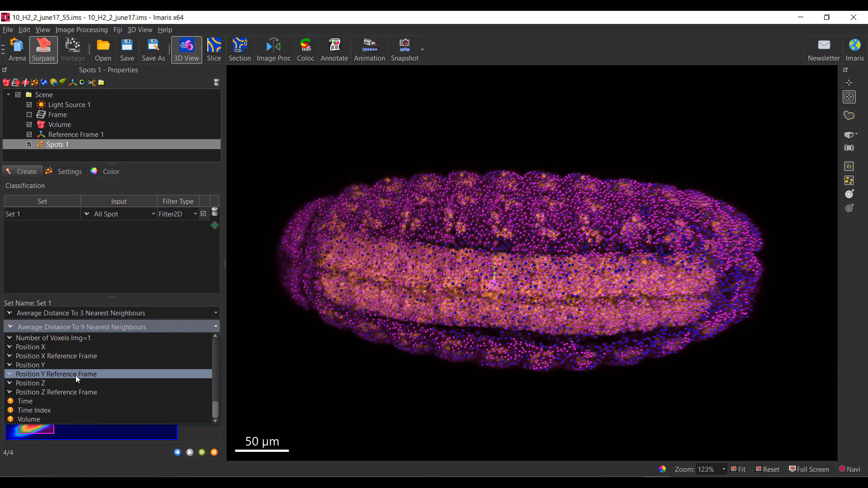
click(75, 375)
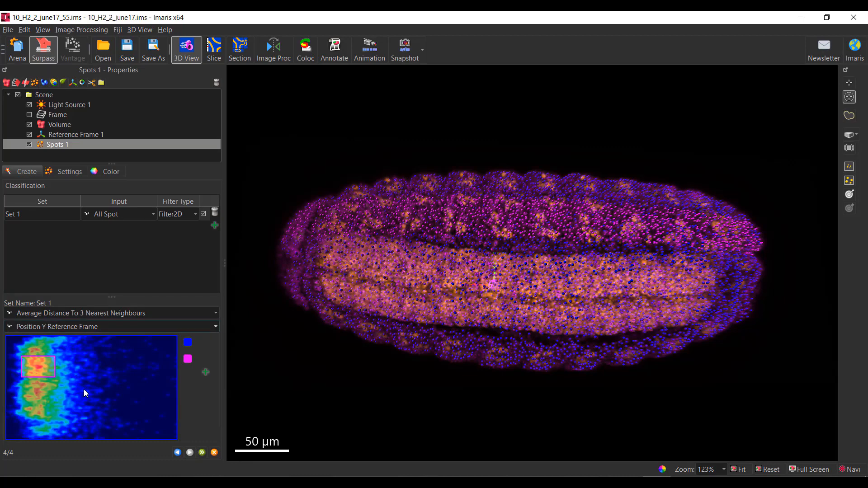
- Set the first statistic of the two-dimensional filter to Intensity Mean Ch=2 Img=1
click(87, 311)
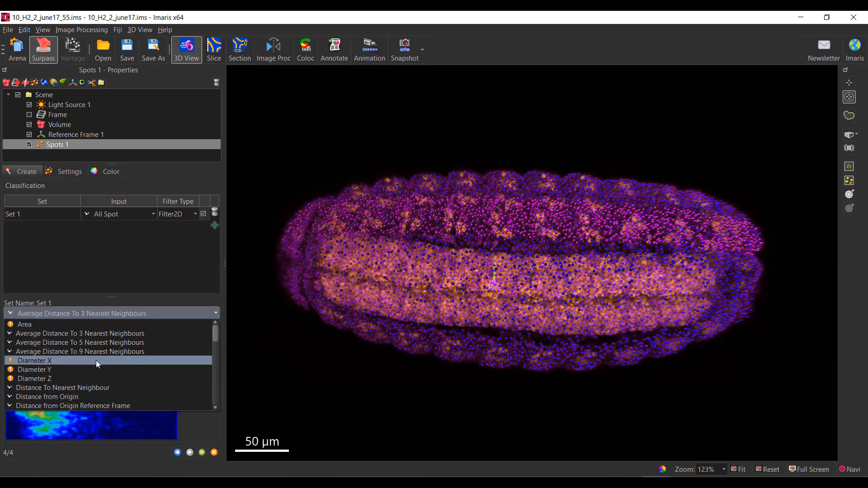
scroll(96, 360, down, 4)
scroll(96, 360, down, 3)
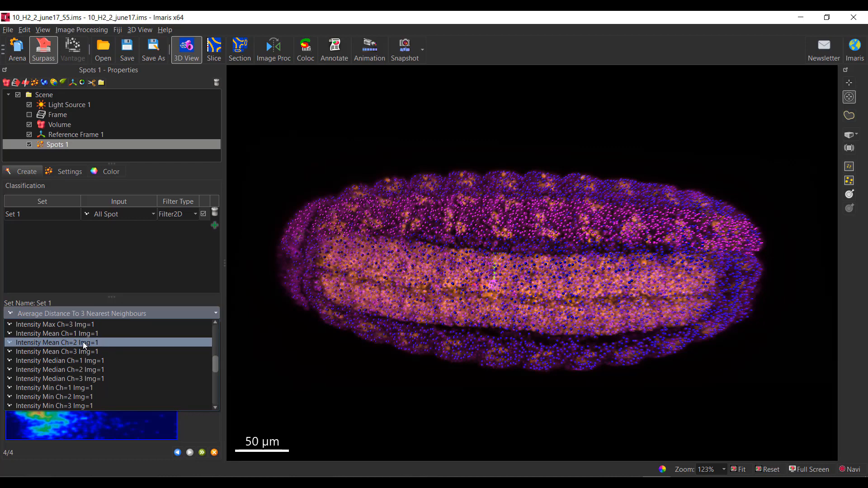
click(83, 342)
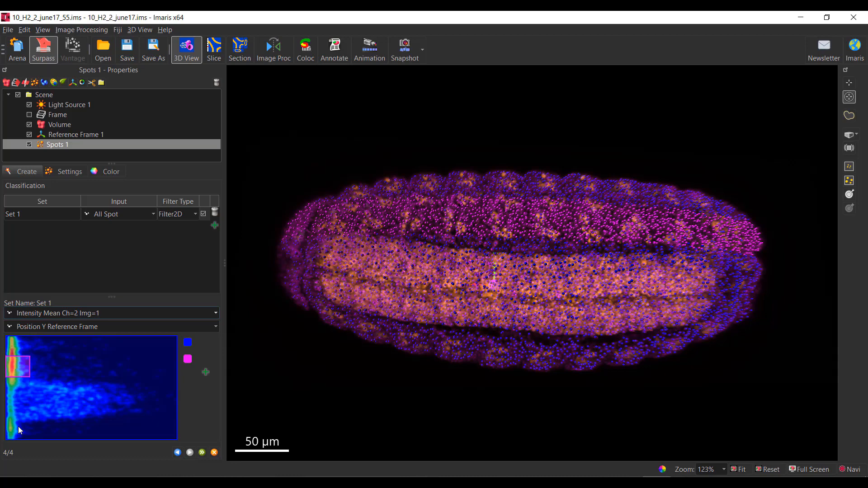
- Reshape the magenta class region to cover all mean intensities above about 328 and reference-frame Y positions above about 34.6 µm
mouse_move(20, 374)
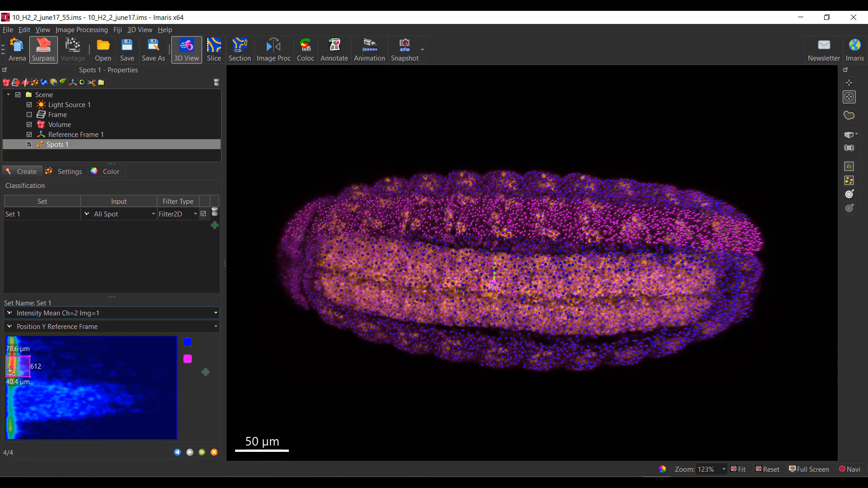
mouse_move(16, 353)
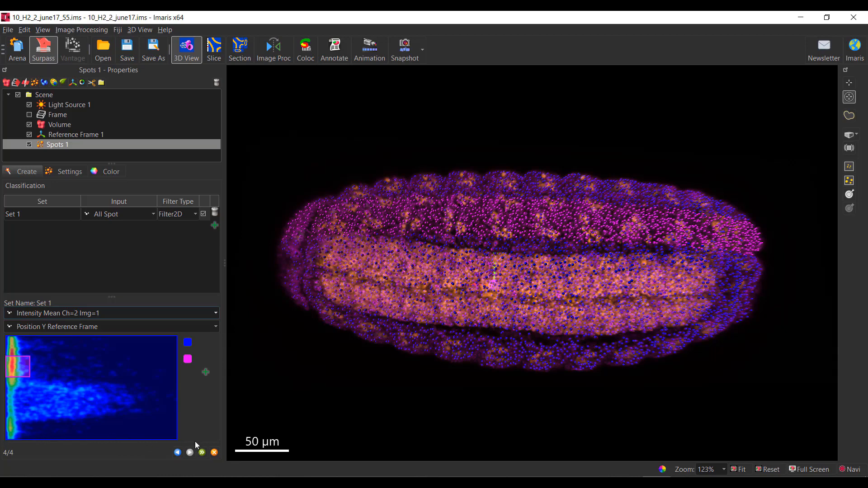
drag(18, 366, 30, 351)
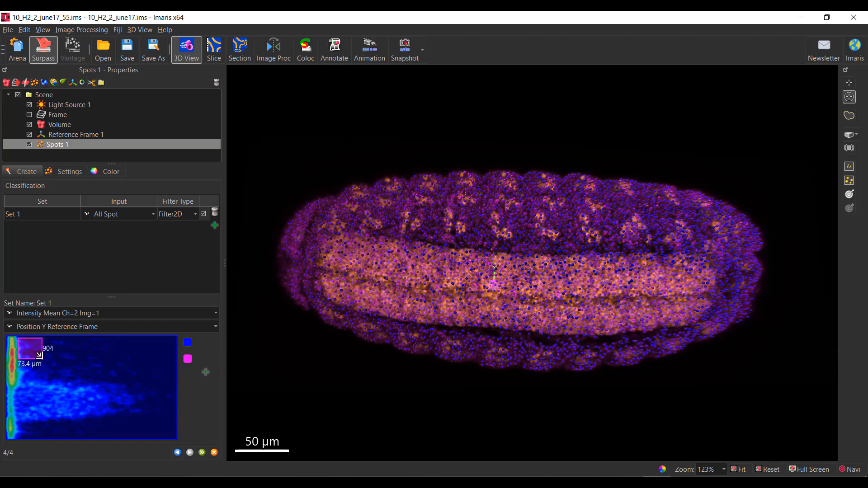
drag(39, 355, 177, 377)
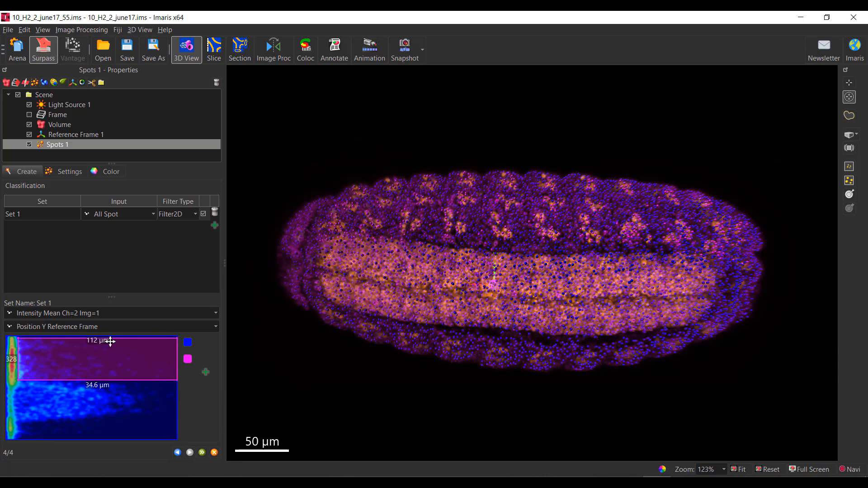
drag(119, 343, 119, 340)
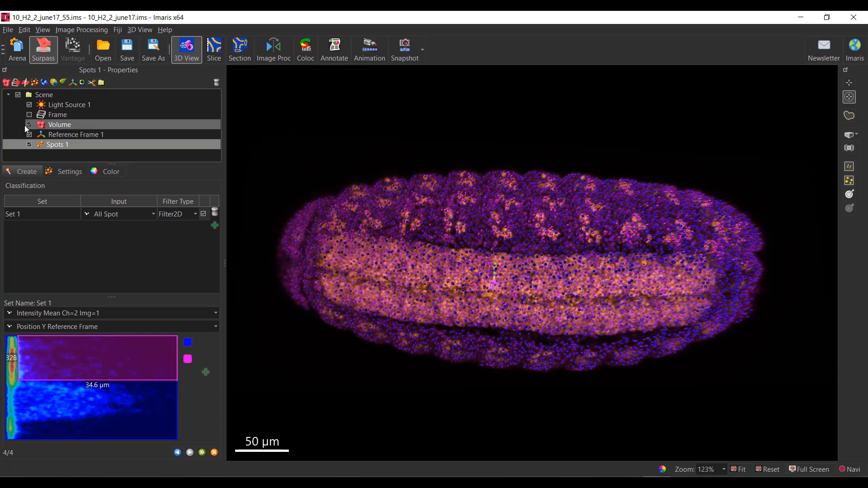
- Hide the volume and fine-tune the lower Y limit of the magenta class to leave out the central band of nuclei
click(29, 125)
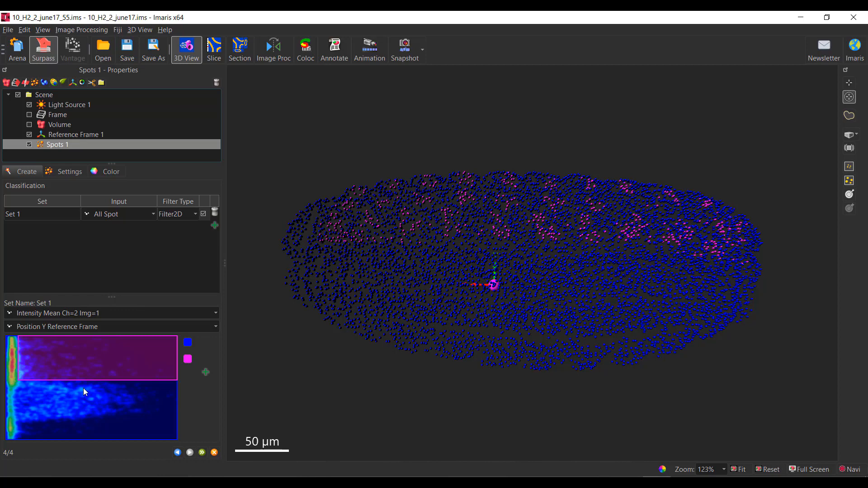
mouse_move(88, 376)
mouse_down()
mouse_move(84, 416)
mouse_move(88, 379)
mouse_up()
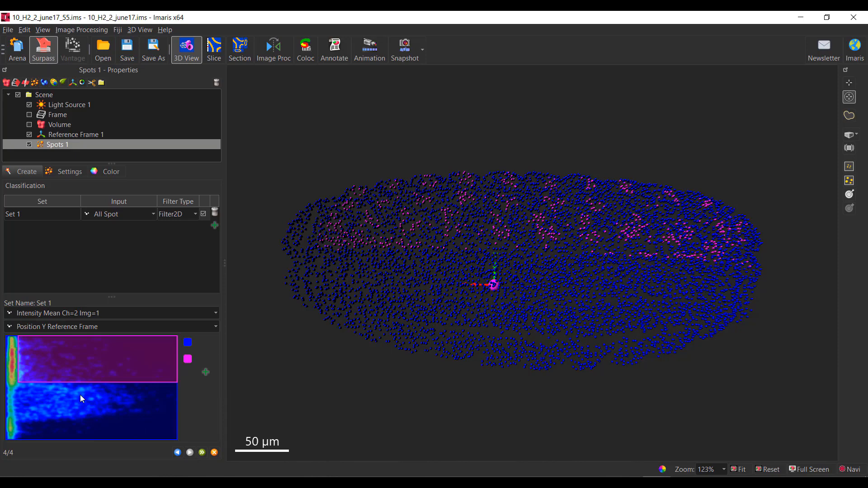
drag(87, 377, 87, 372)
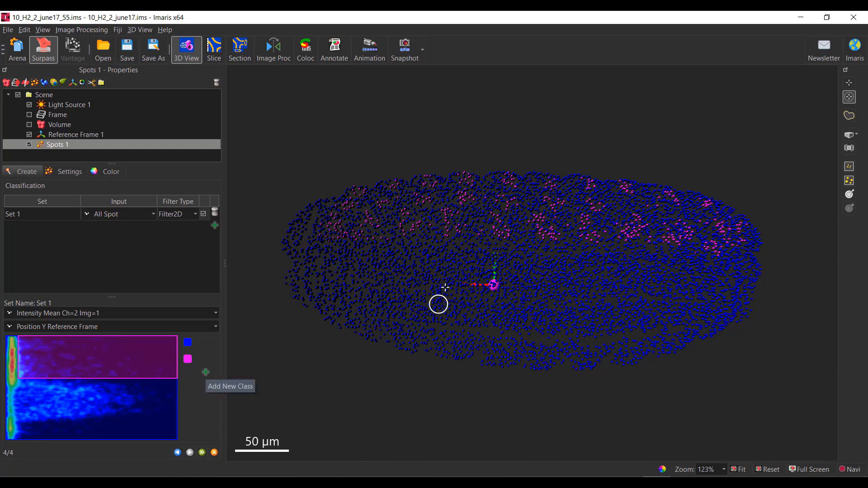
- Add a third, green class covering the high-intensity nuclei at the lowest Y positions, and tighten its upper Y limit
click(206, 373)
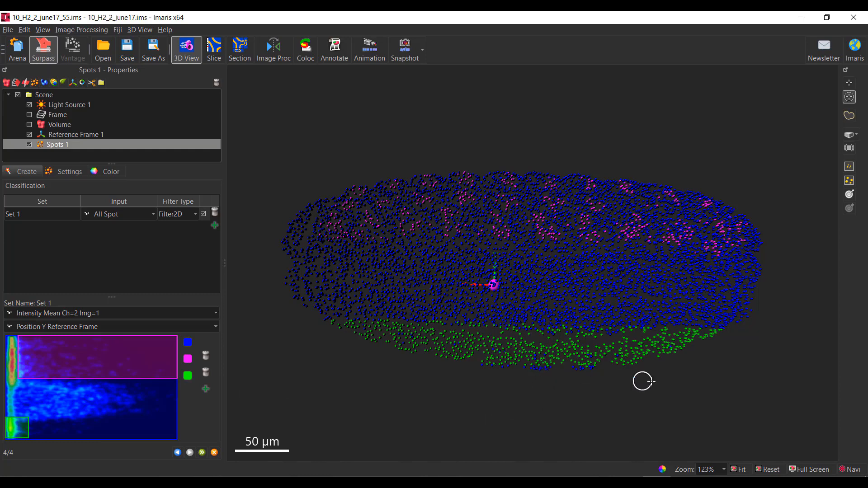
mouse_move(18, 432)
drag(18, 431, 177, 440)
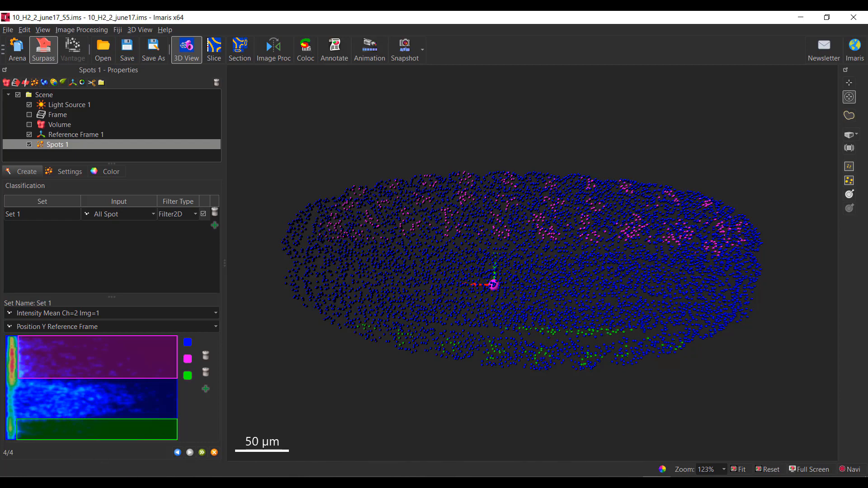
drag(106, 420, 107, 428)
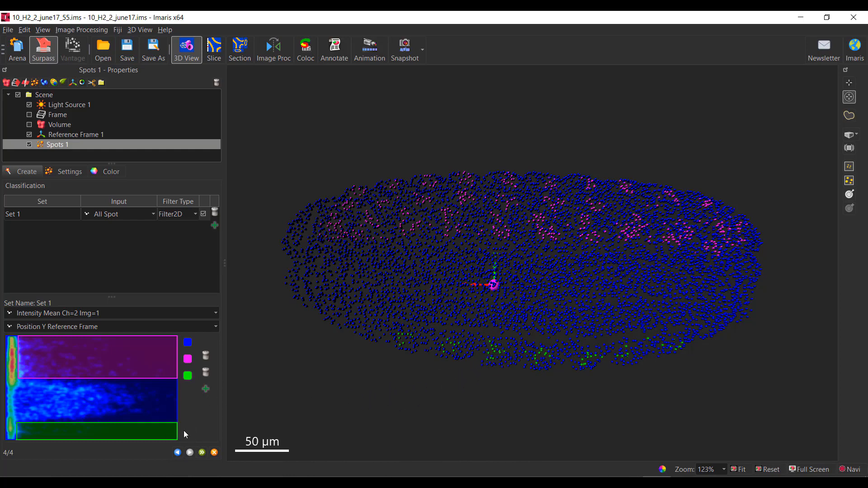
- Finish creating the classified spots and display the class counts of Set 1
click(202, 453)
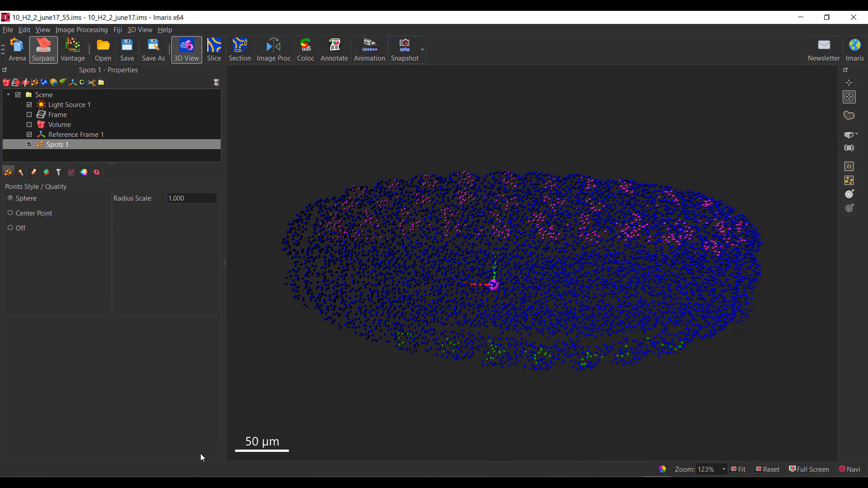
click(46, 172)
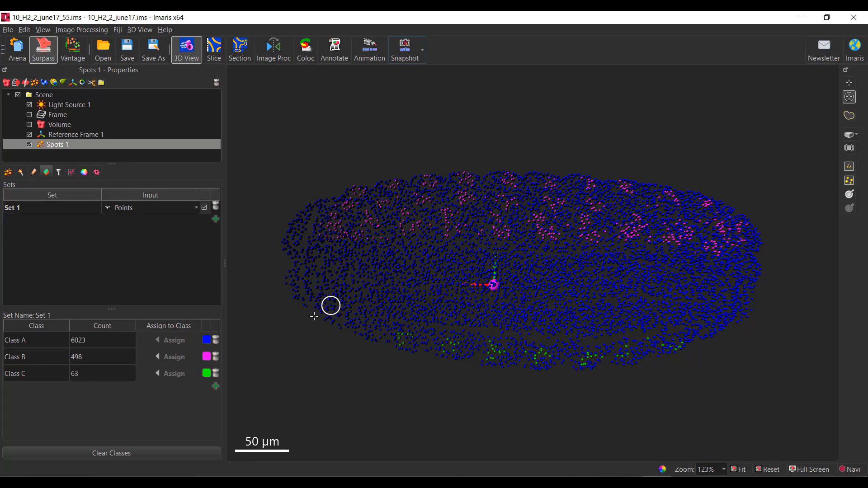
- Show the volume again and hide its DAPI channel, leaving FITC visible beneath the classified spots
click(29, 126)
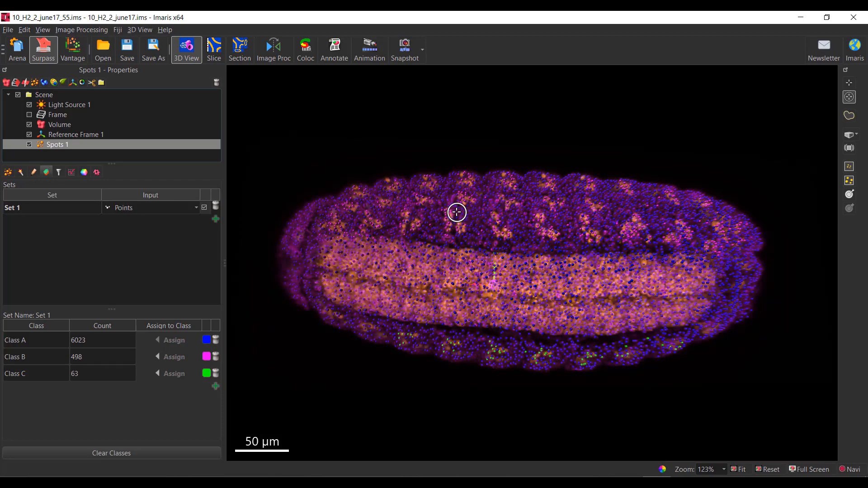
key(ctrl+d)
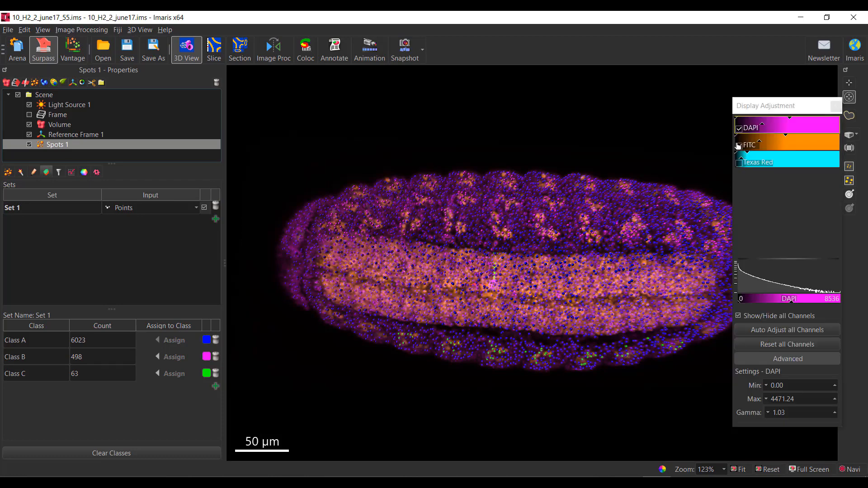
click(739, 129)
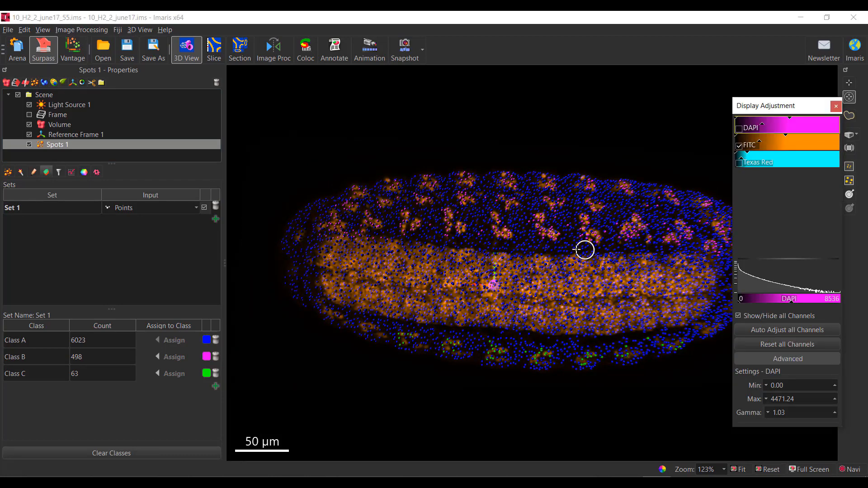
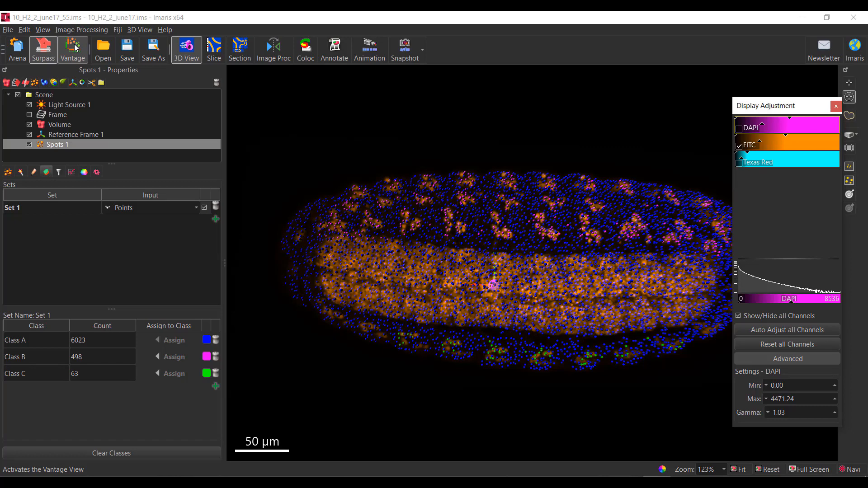
- Return to the Arena without saving changes and open the image in the Protein Aggregates folder
click(18, 49)
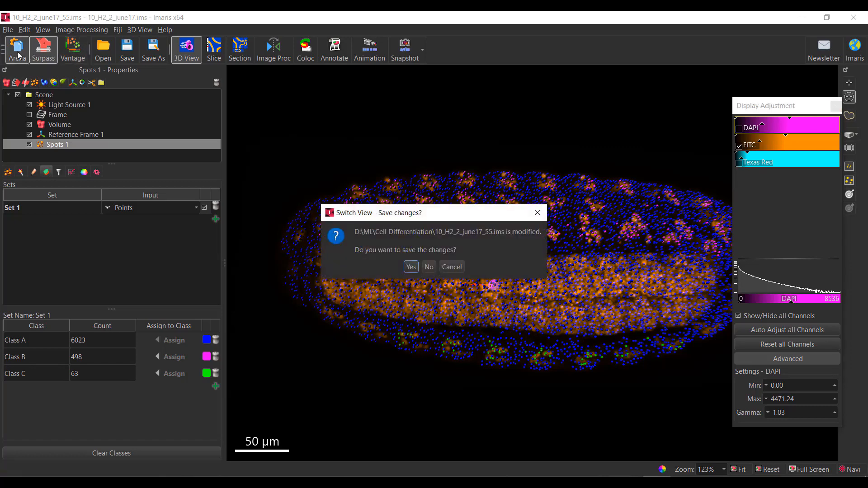
click(426, 267)
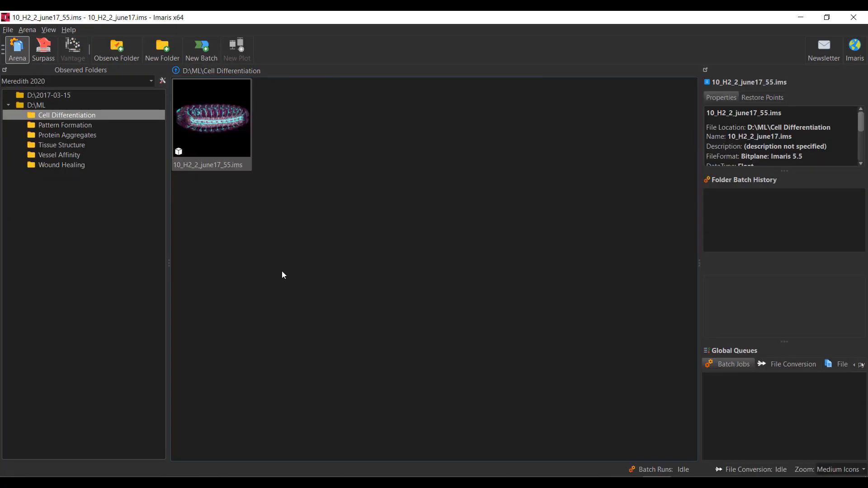
click(91, 135)
double_click(218, 135)
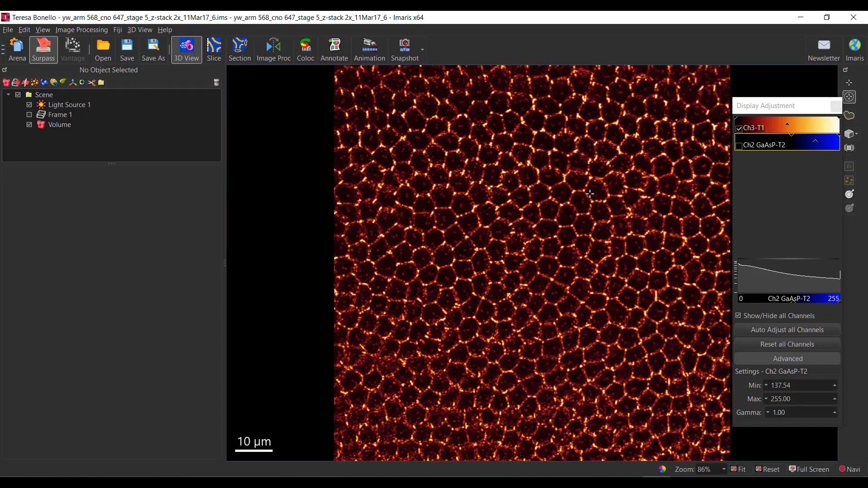
- Start a new Surfaces object on Channel 1 - Ch3-T1 using background subtraction with a largest sphere diameter of 0.6 µm
scroll(543, 256, up, 5)
scroll(542, 255, up, 5)
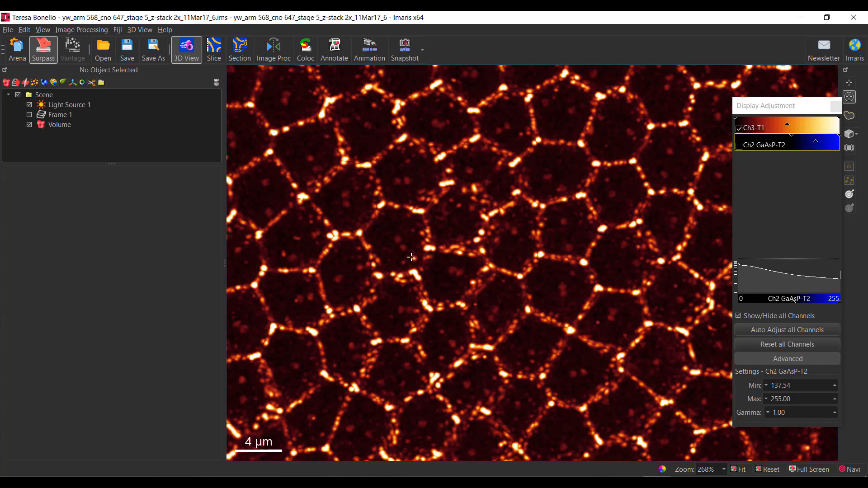
right_drag(413, 255, 572, 187)
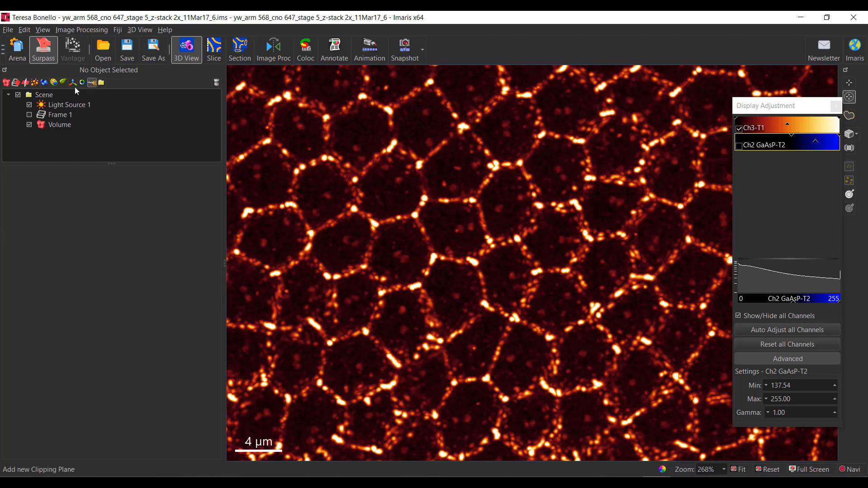
click(44, 83)
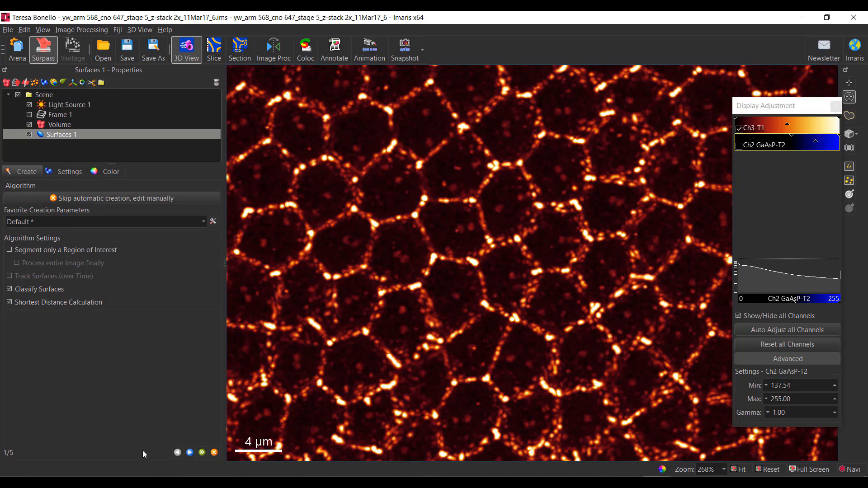
click(189, 453)
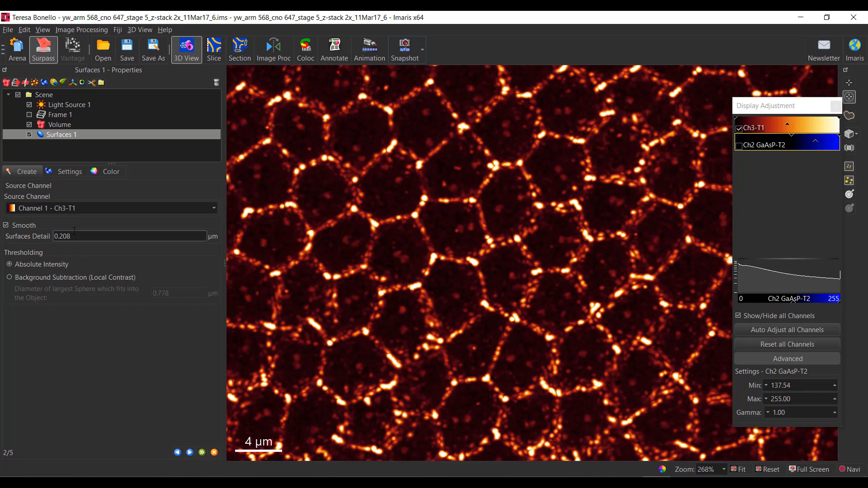
click(18, 277)
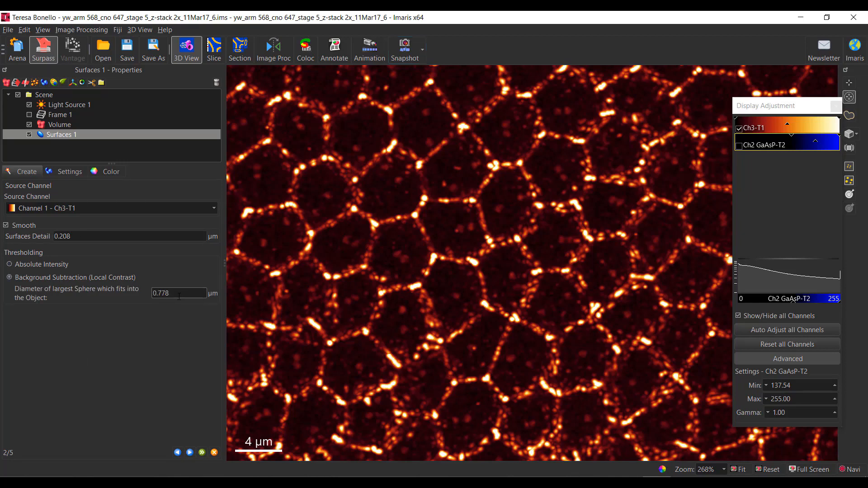
drag(171, 293, 152, 293)
text(0.6)
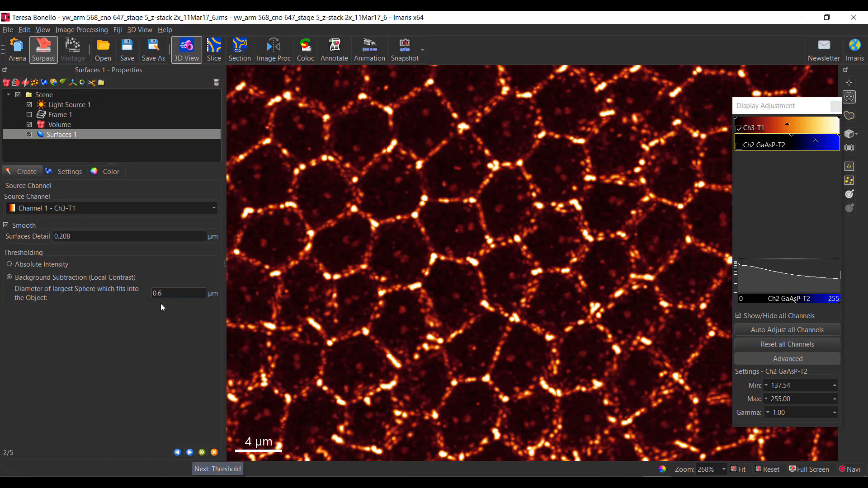
- Proceed to thresholding and lower the background subtraction threshold to about 10.2
click(193, 452)
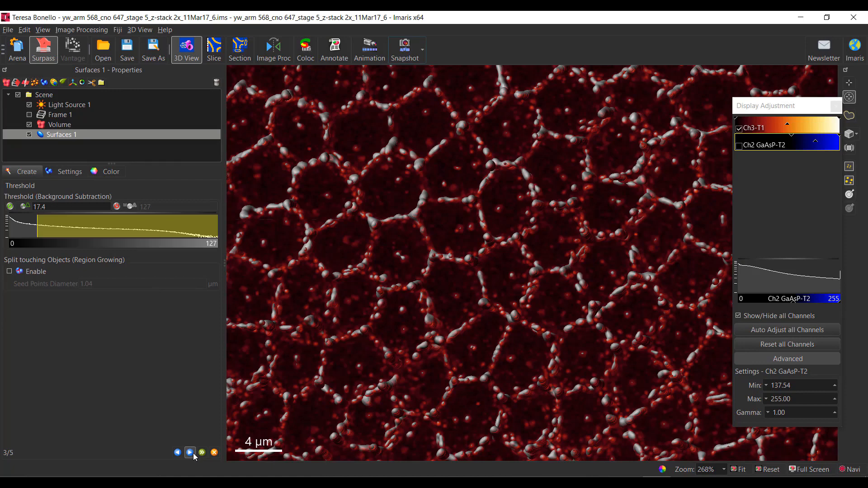
click(27, 223)
drag(27, 223, 25, 225)
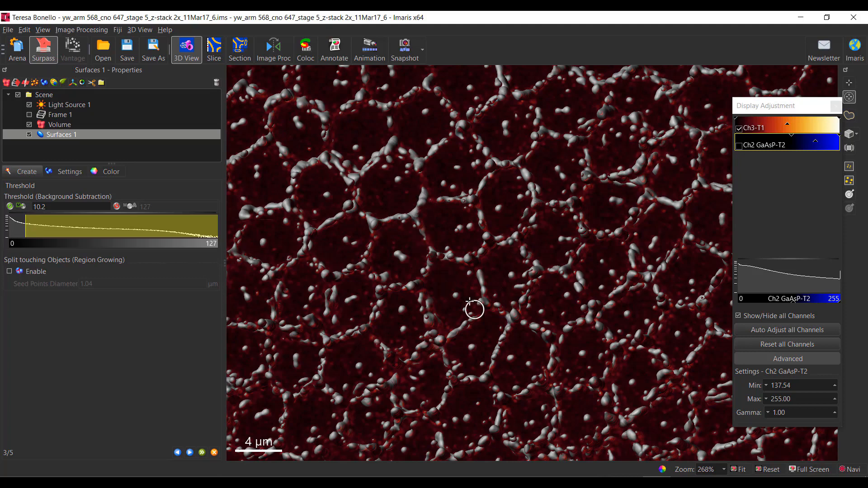
- Examine how the surface preview covers the cell borders and small interior aggregates across the tissue
scroll(475, 267, down, 2)
scroll(475, 267, down, 2)
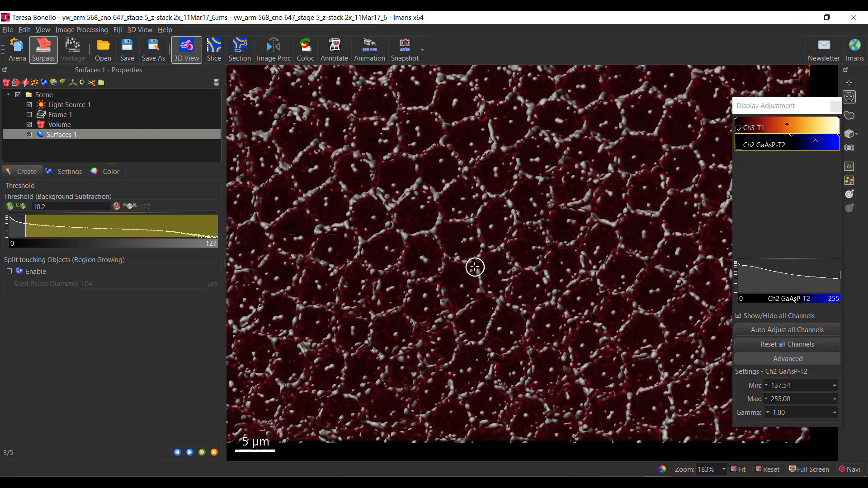
scroll(452, 216, down, 2)
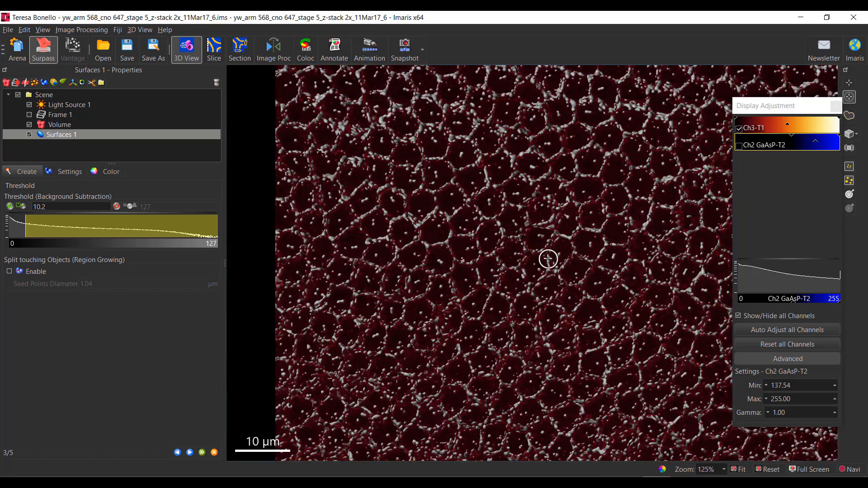
right_drag(490, 267, 487, 267)
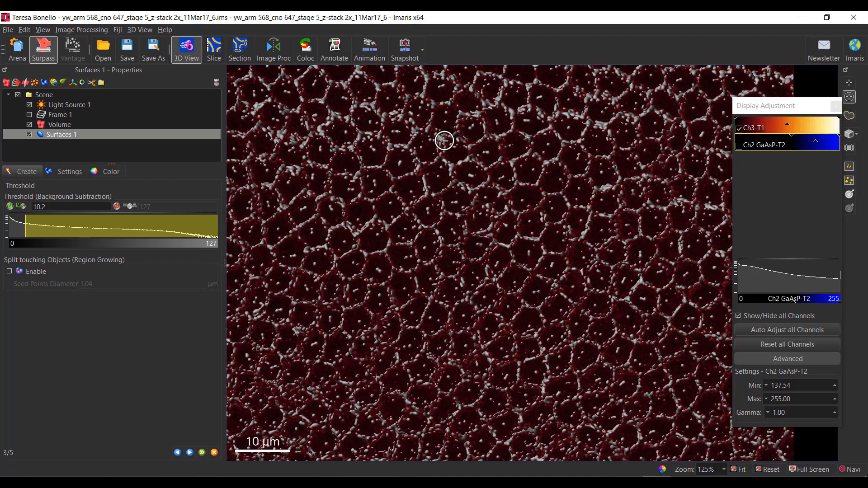
scroll(443, 140, down, 3)
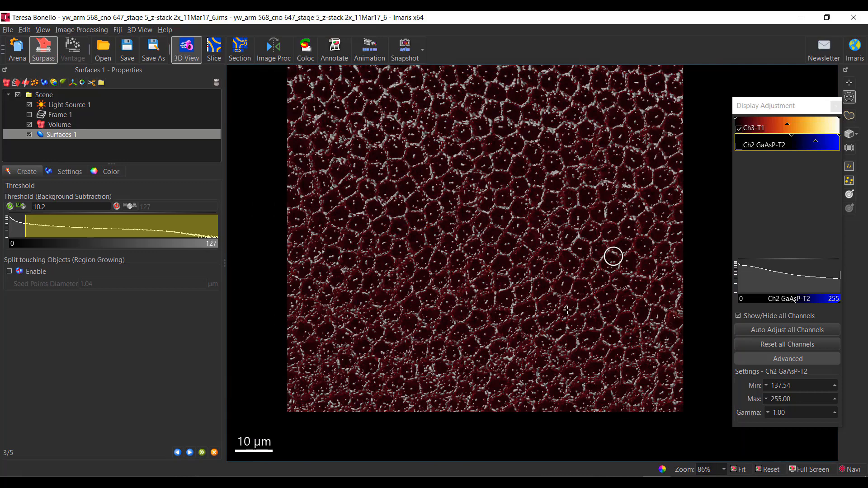
mouse_move(521, 287)
mouse_down()
mouse_move(507, 252)
mouse_move(536, 315)
mouse_move(530, 296)
mouse_up()
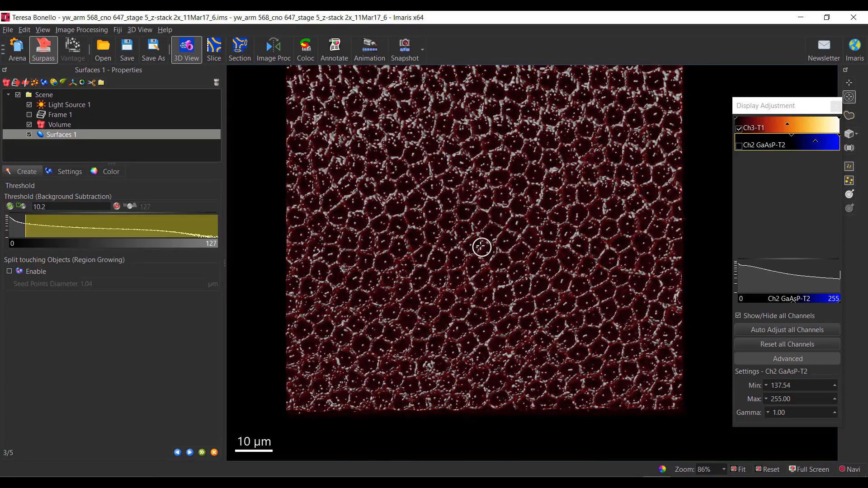
scroll(480, 246, up, 4)
scroll(480, 245, up, 6)
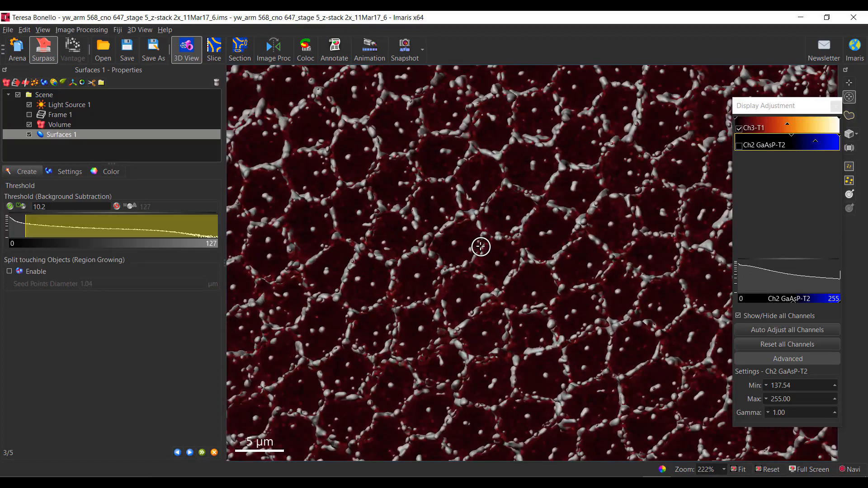
scroll(481, 246, up, 4)
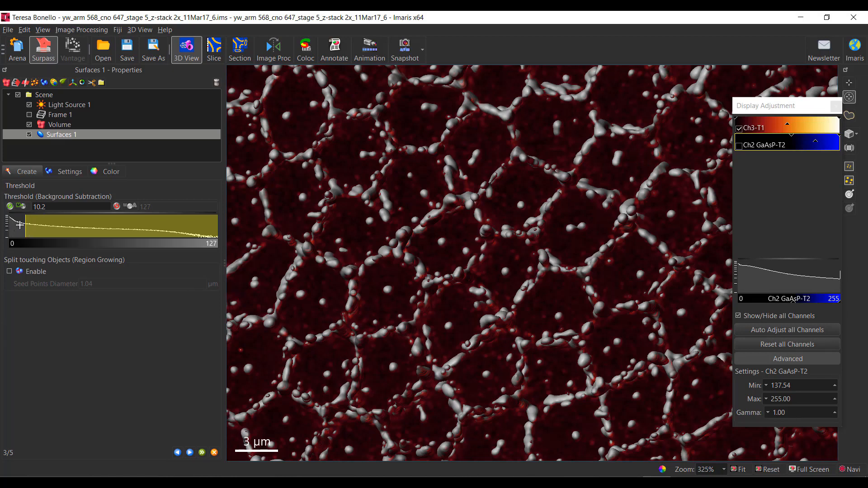
- Generate the surfaces and cap the Number of Voxels filter at about 639 to exclude the large junction objects
click(192, 454)
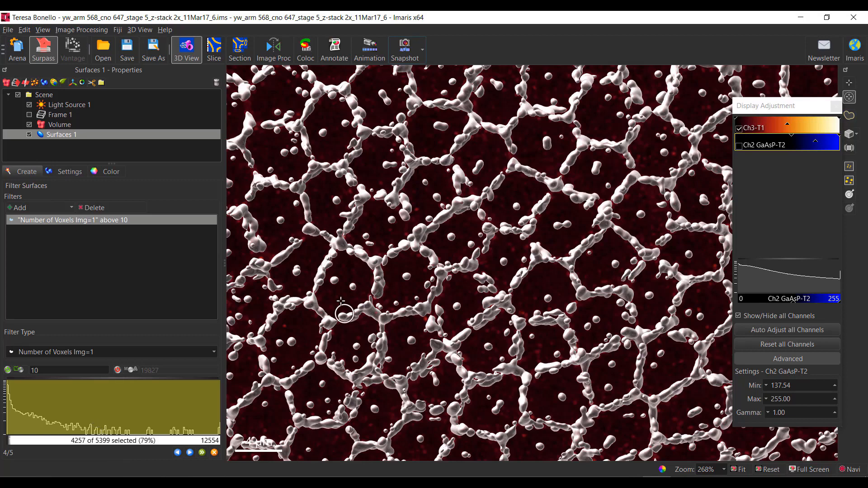
right_click(110, 417)
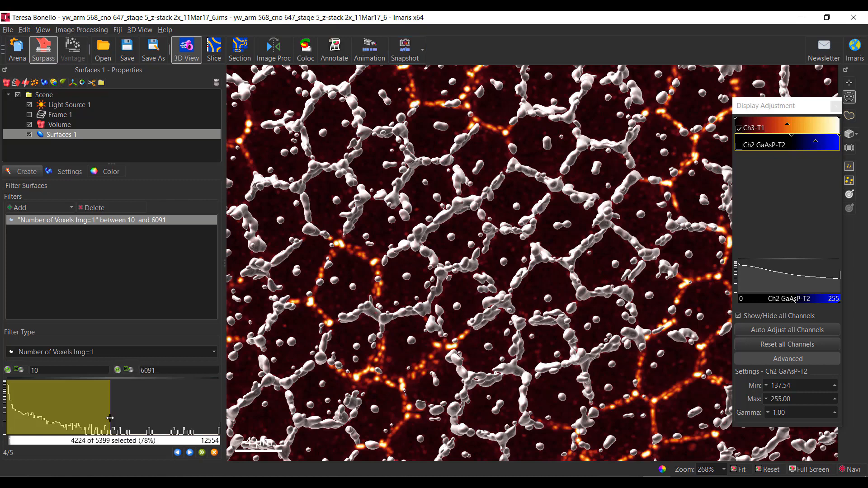
right_drag(111, 418, 17, 448)
- Tighten the upper limit of the Number of Voxels filter to about 311 and check the remaining surfaces
scroll(478, 305, down, 5)
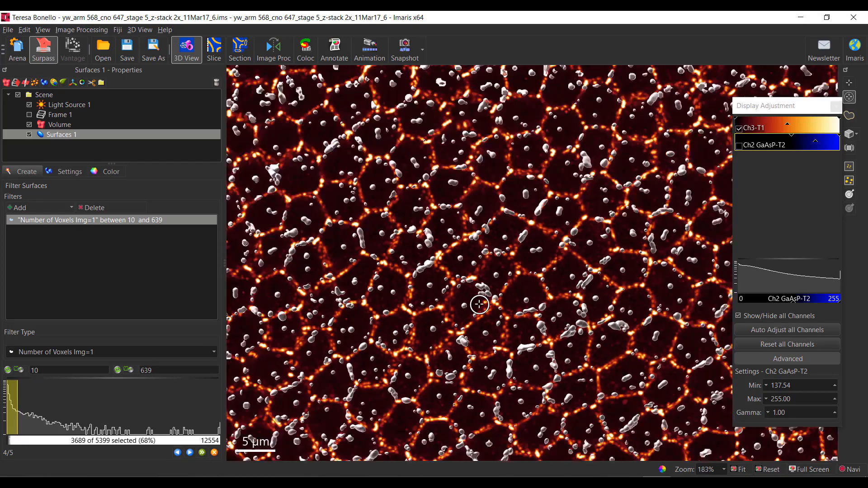
scroll(479, 305, down, 1)
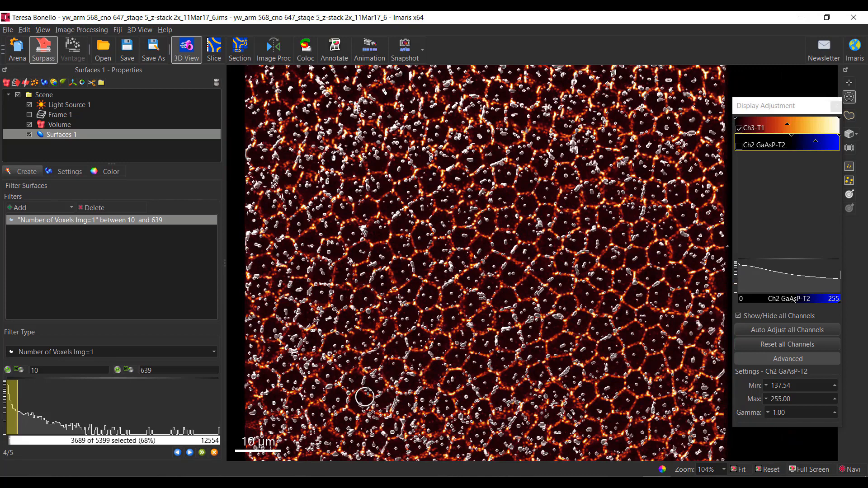
right_drag(378, 385, 425, 327)
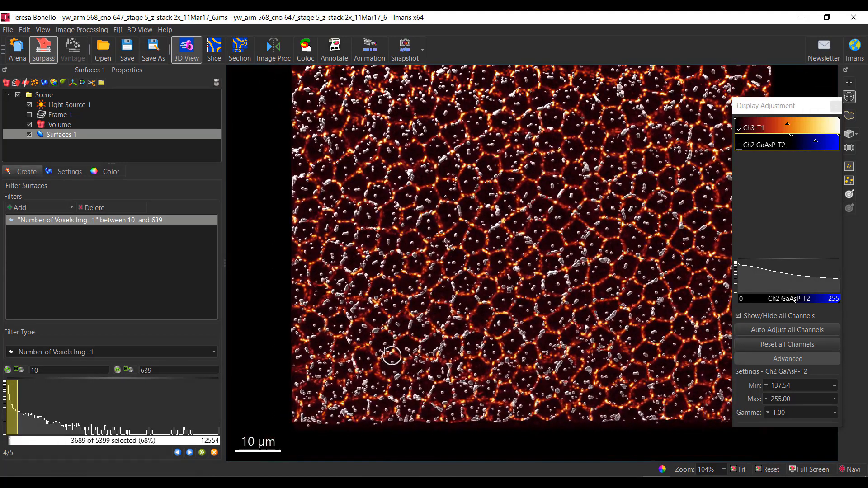
scroll(382, 346, up, 3)
scroll(382, 346, up, 1)
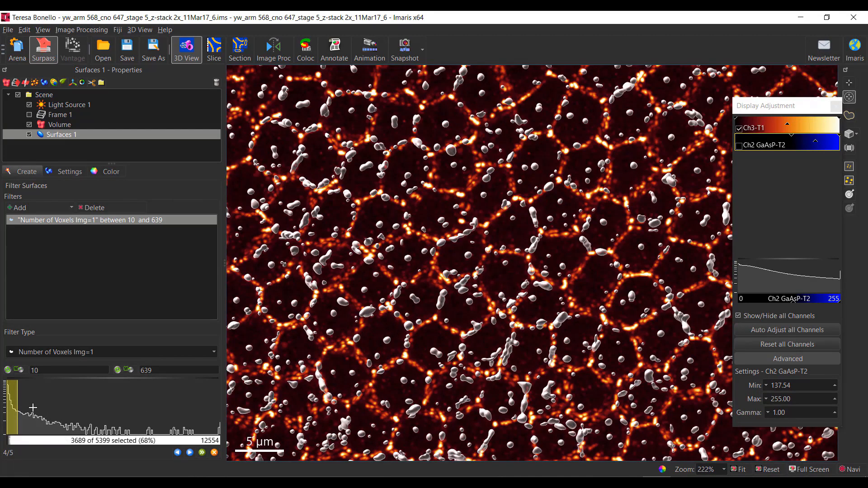
drag(13, 403, 12, 404)
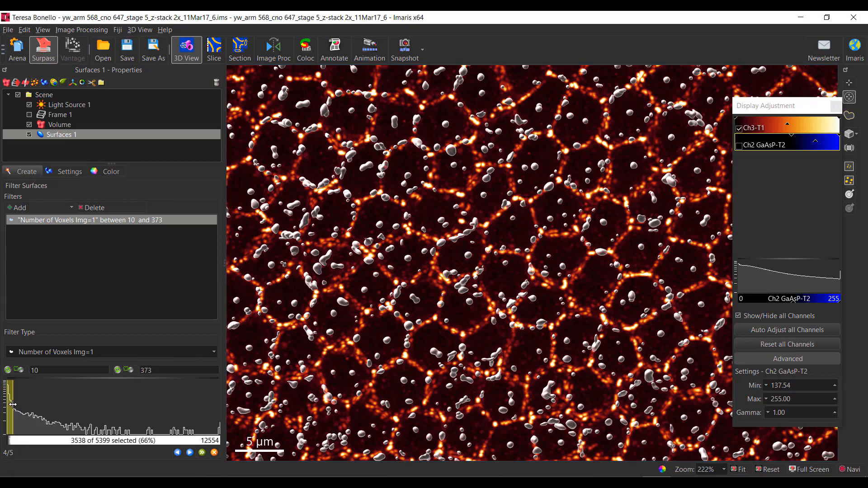
scroll(9, 406, up, 3)
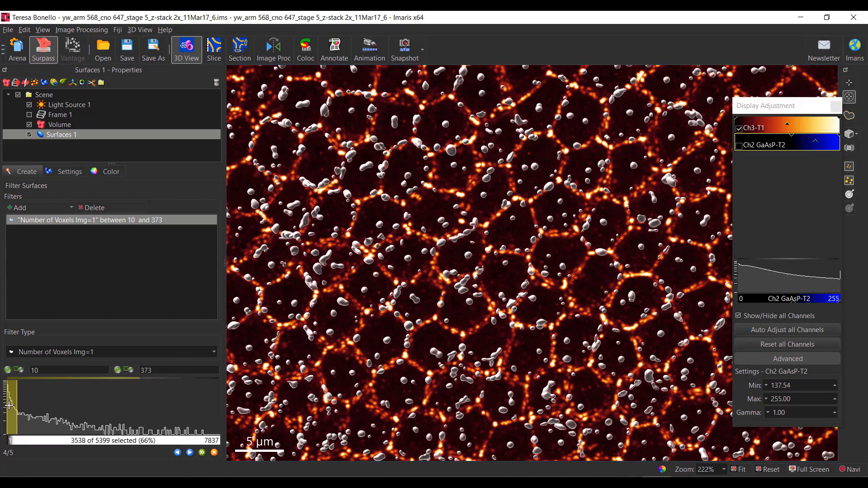
scroll(9, 405, up, 5)
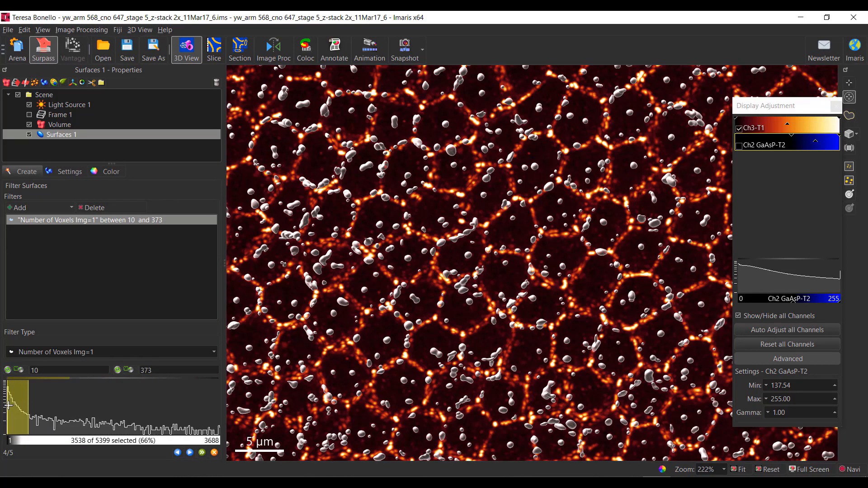
scroll(9, 406, up, 2)
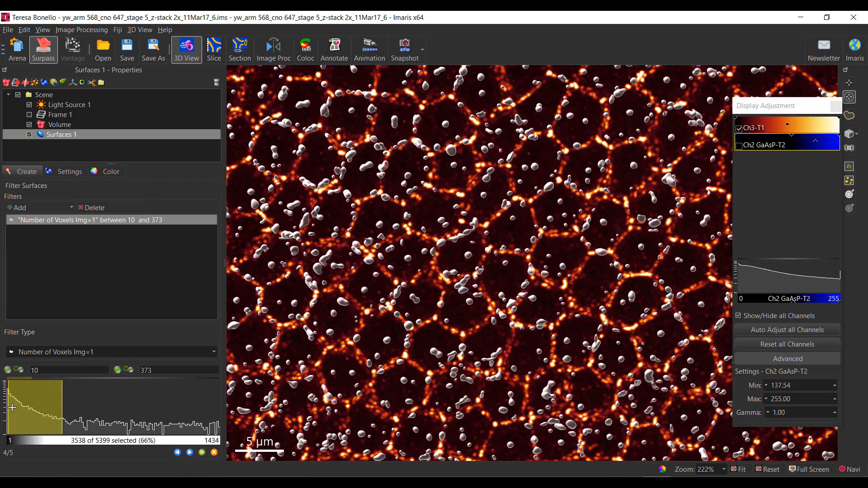
drag(60, 407, 53, 411)
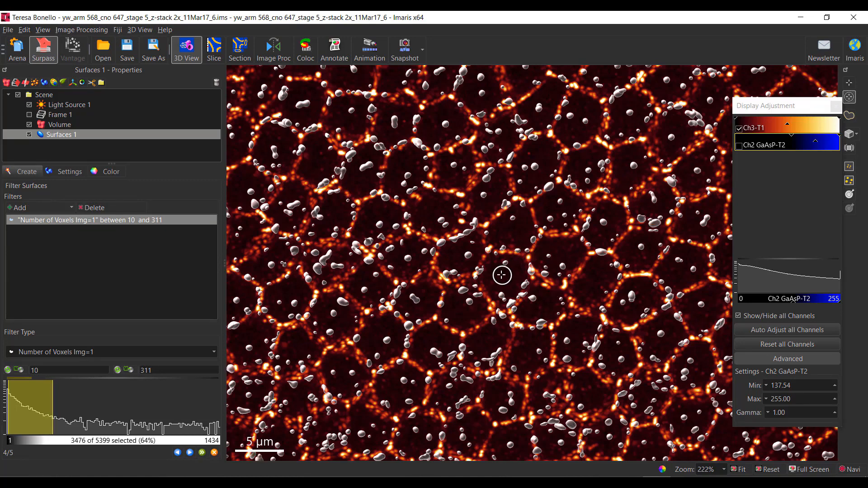
scroll(502, 275, down, 2)
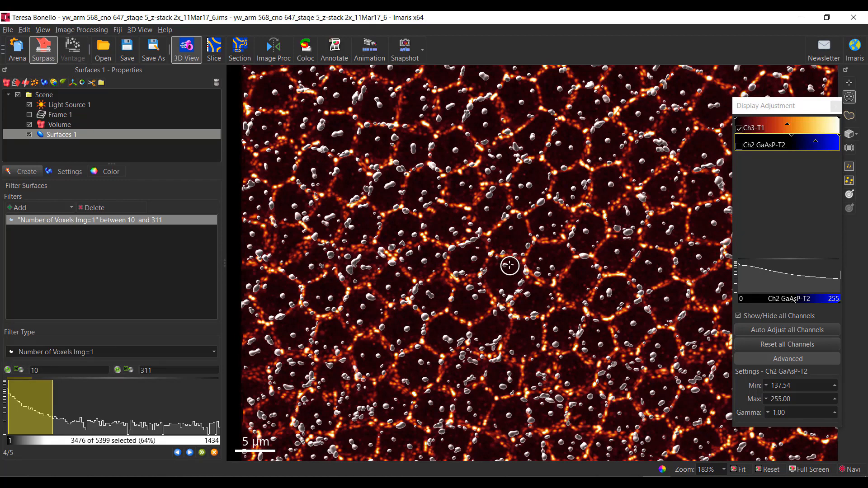
right_drag(509, 265, 462, 274)
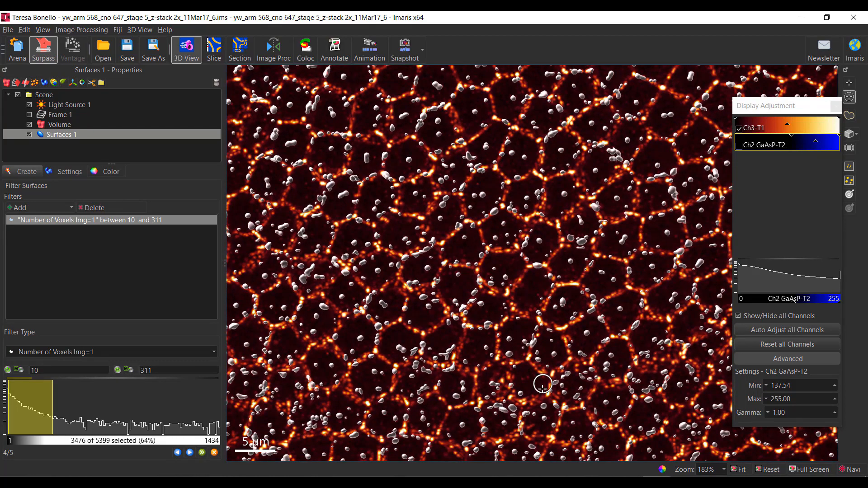
- Add a second surface filter based on Position Z alongside the Number of Voxels filter
drag(552, 393, 525, 156)
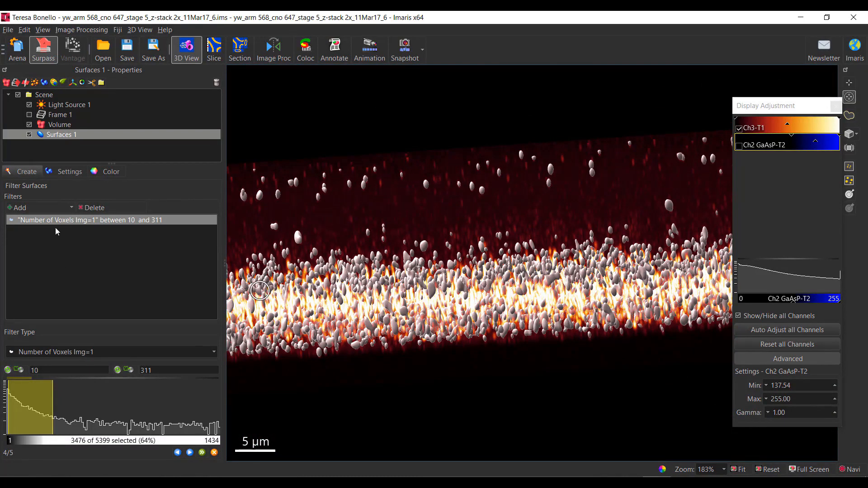
click(45, 207)
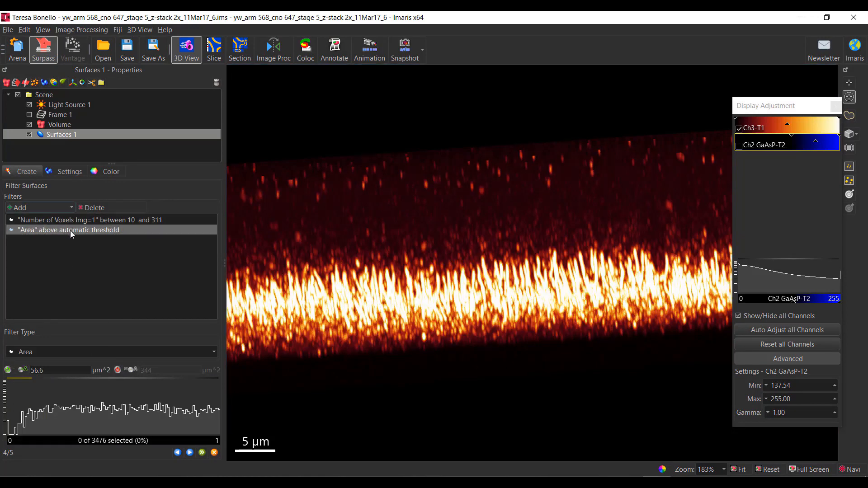
click(61, 351)
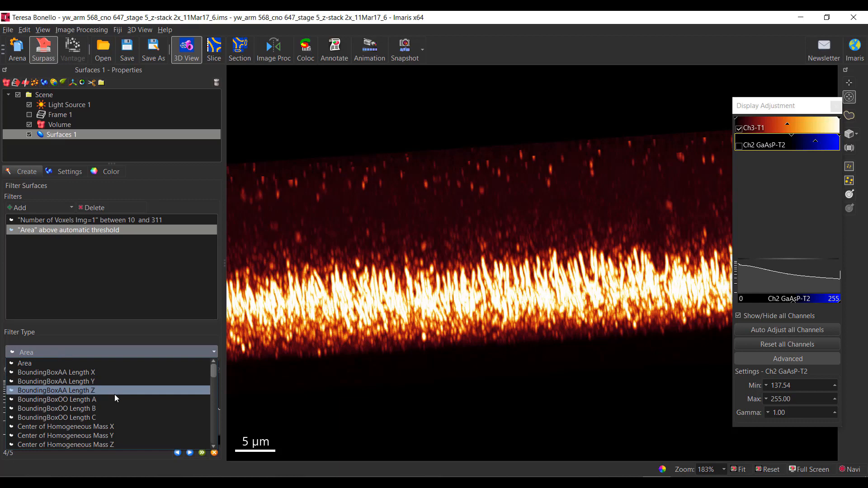
scroll(115, 394, down, 3)
scroll(112, 394, down, 9)
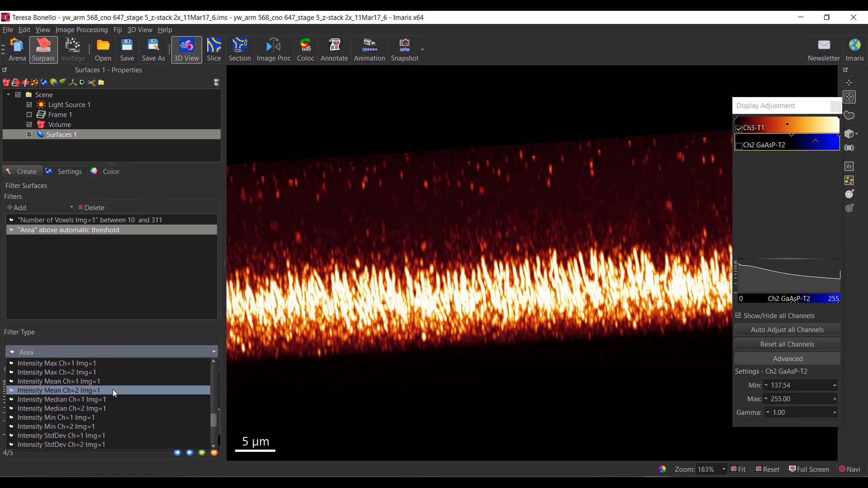
scroll(112, 389, down, 3)
scroll(113, 389, down, 1)
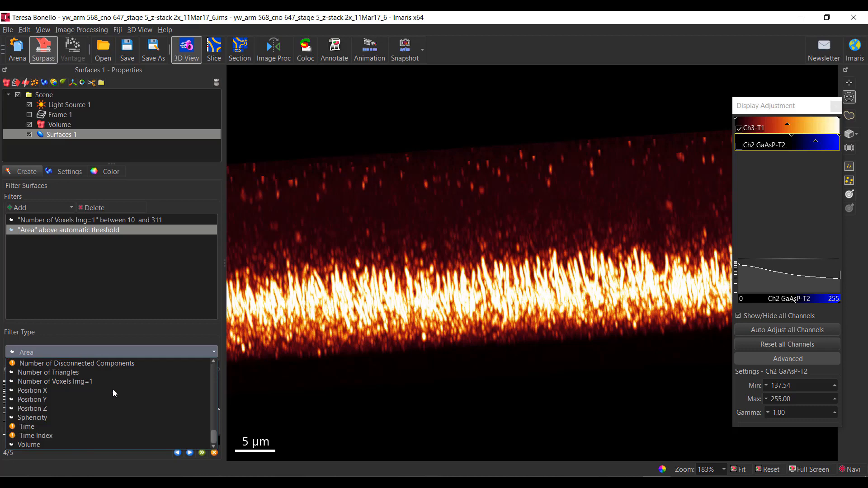
click(83, 405)
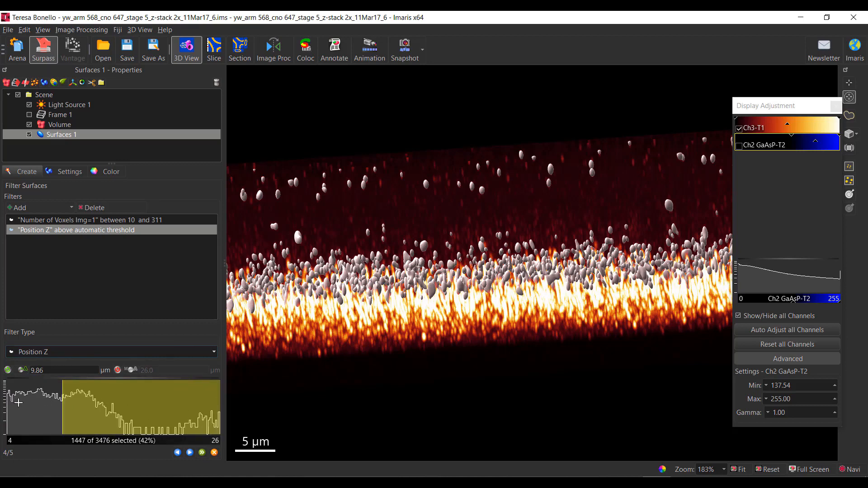
- Cap the Position Z filter at 16.6 µm with its lower limit disabled to exclude the objects far above the cell layer
mouse_move(19, 402)
mouse_down()
mouse_move(2, 405)
mouse_move(10, 402)
mouse_up()
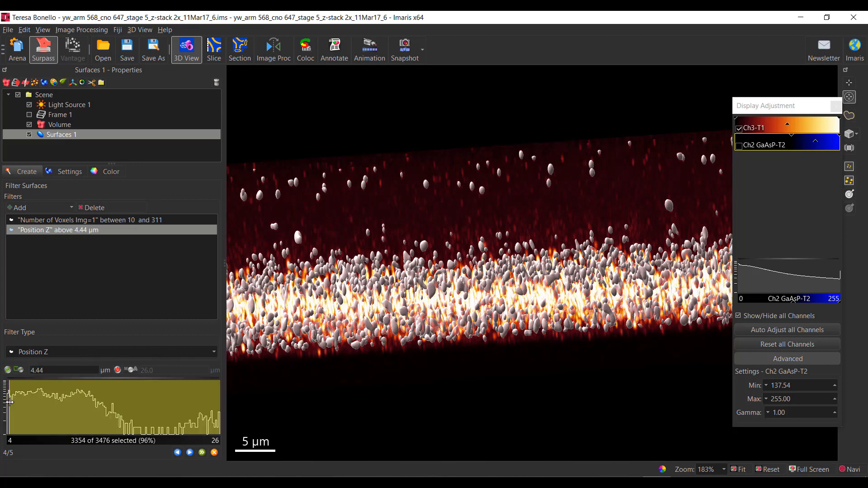
right_click(100, 397)
drag(101, 397, 128, 391)
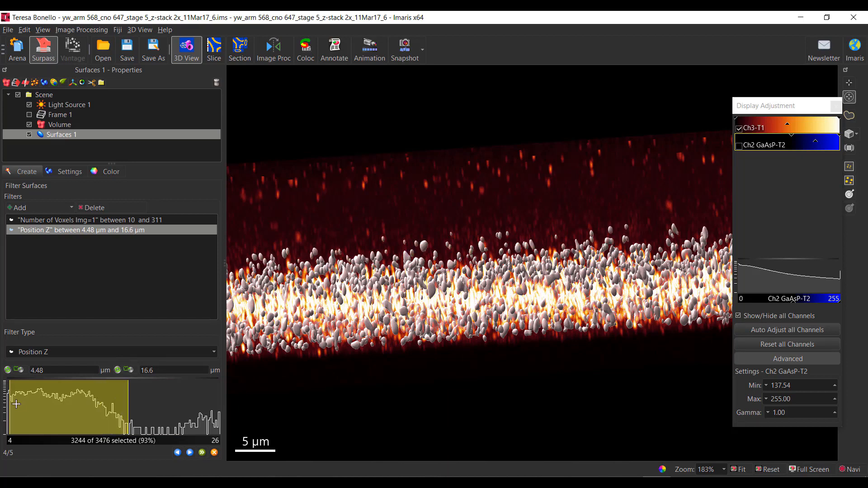
click(8, 370)
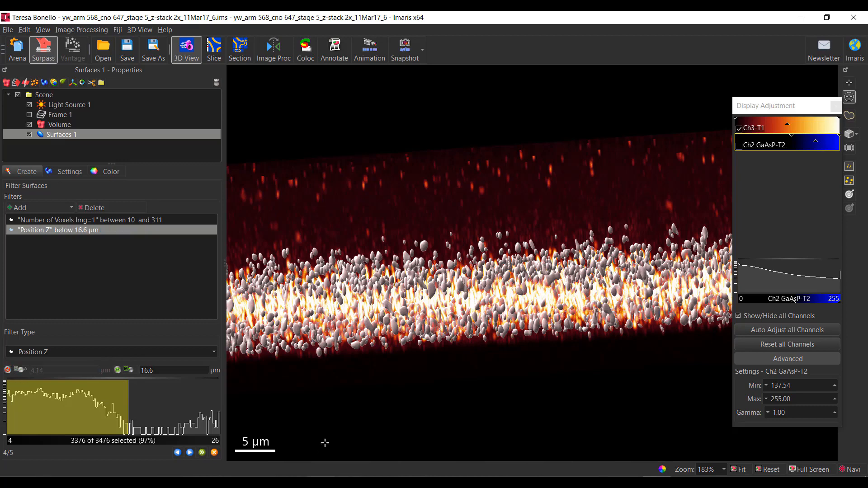
- Proceed to classification and set the filter type of Set 1 to ML
click(189, 453)
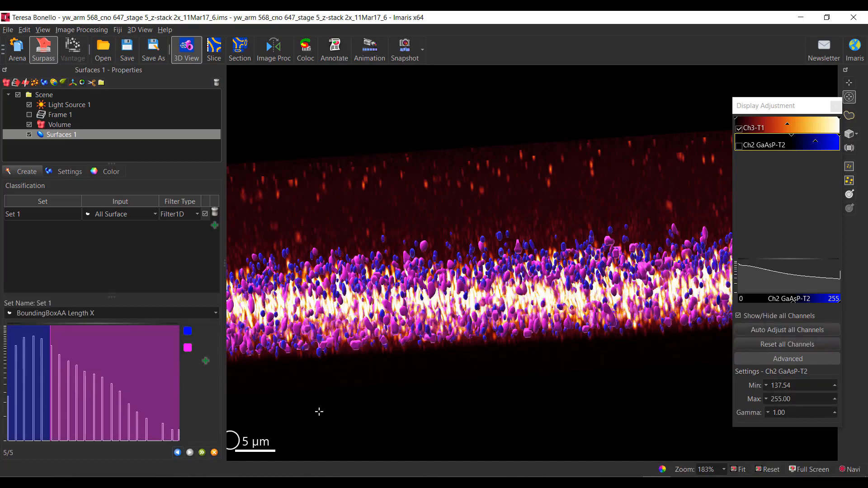
drag(416, 392, 483, 140)
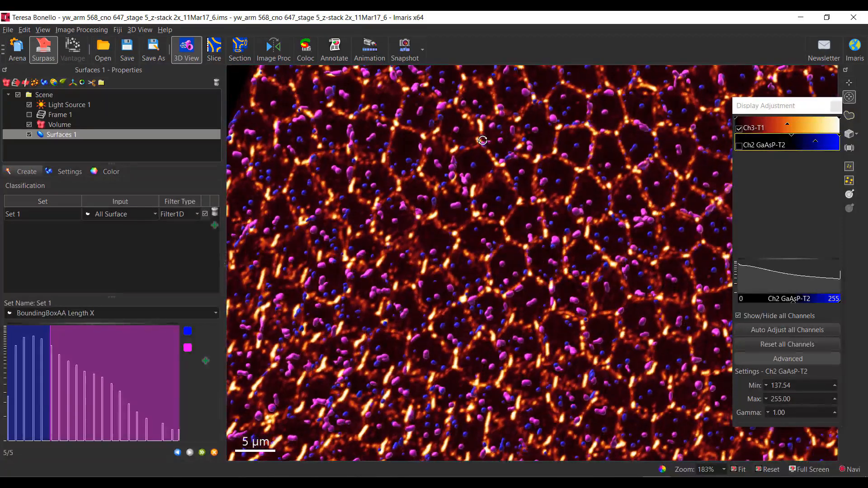
drag(516, 416, 594, 355)
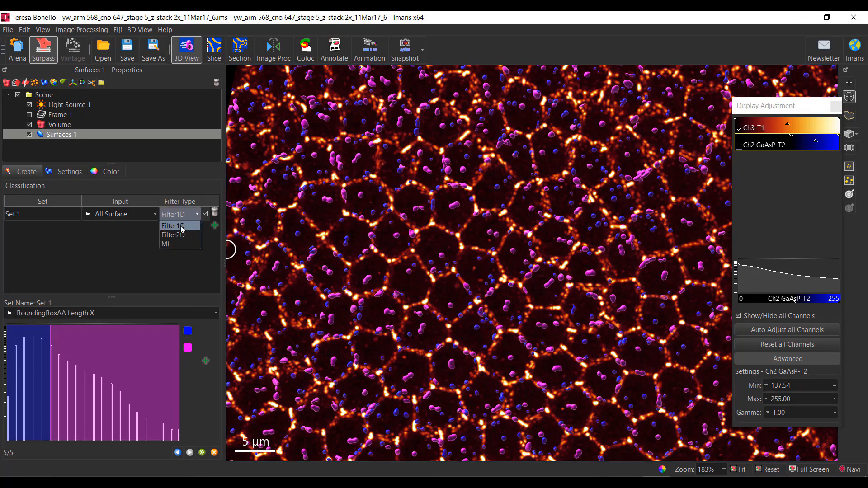
click(178, 244)
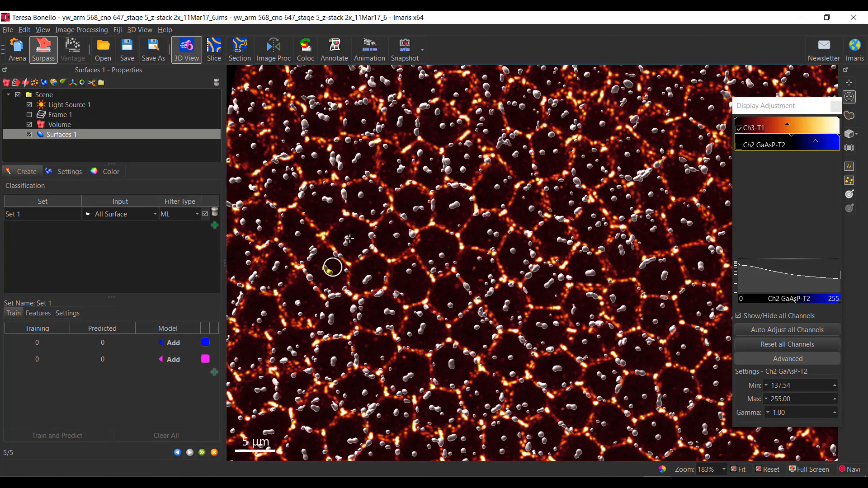
- Select a group of aggregates inside neighbouring cells and add them as training examples for the blue class
ctrl+click(326, 271)
ctrl+click(368, 280)
ctrl+click(417, 208)
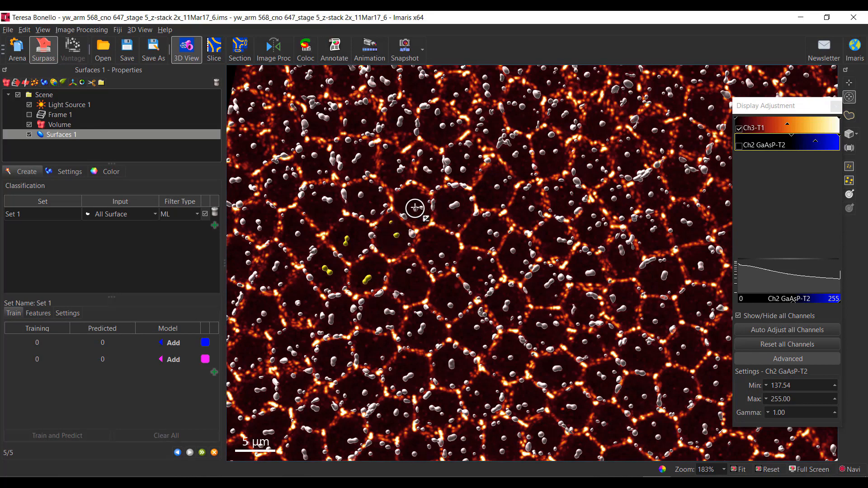
ctrl+click(362, 195)
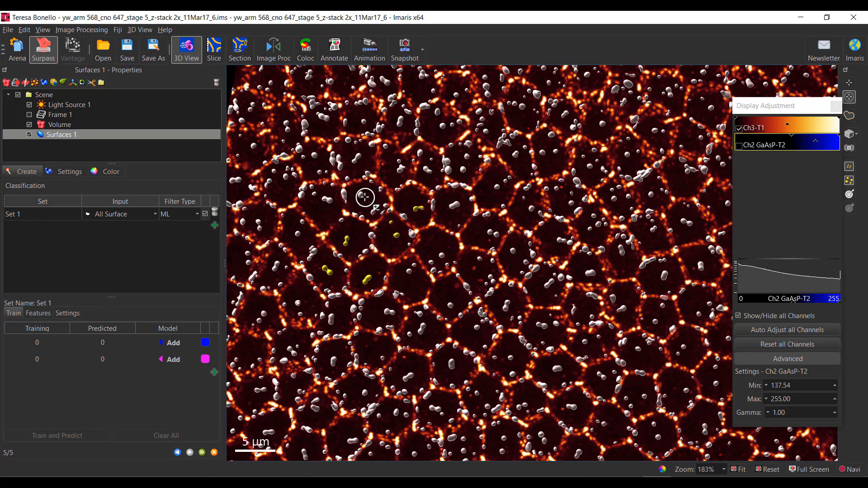
ctrl+click(297, 234)
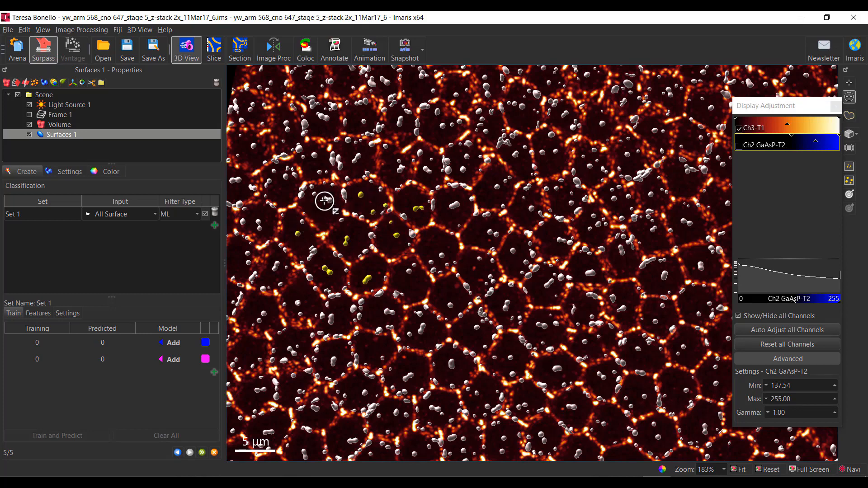
ctrl+click(325, 198)
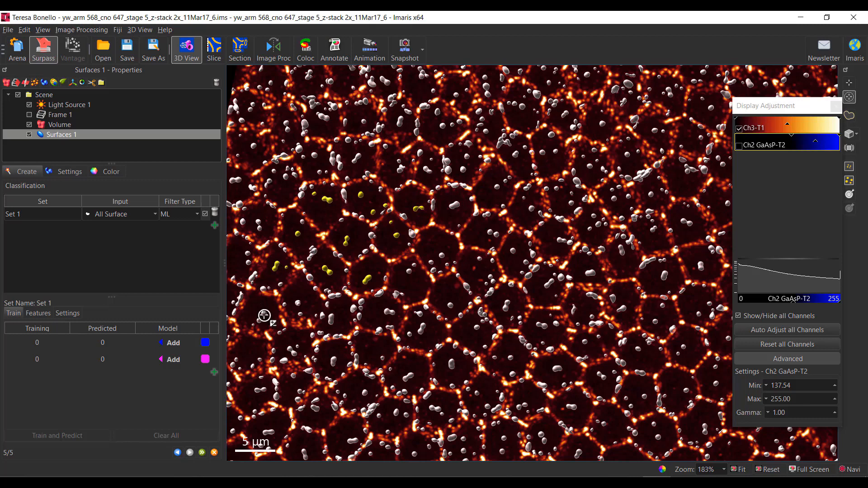
ctrl+click(262, 317)
ctrl+click(333, 318)
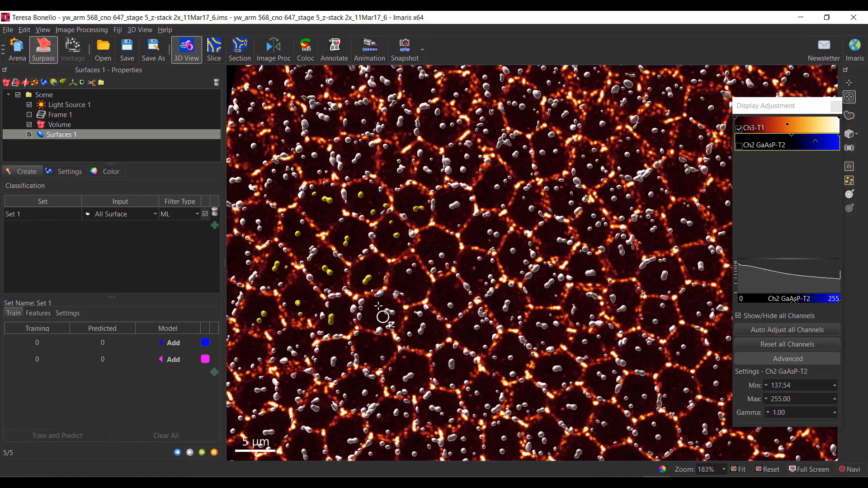
ctrl+click(413, 269)
ctrl+click(409, 272)
ctrl+click(441, 255)
ctrl+click(455, 205)
click(181, 345)
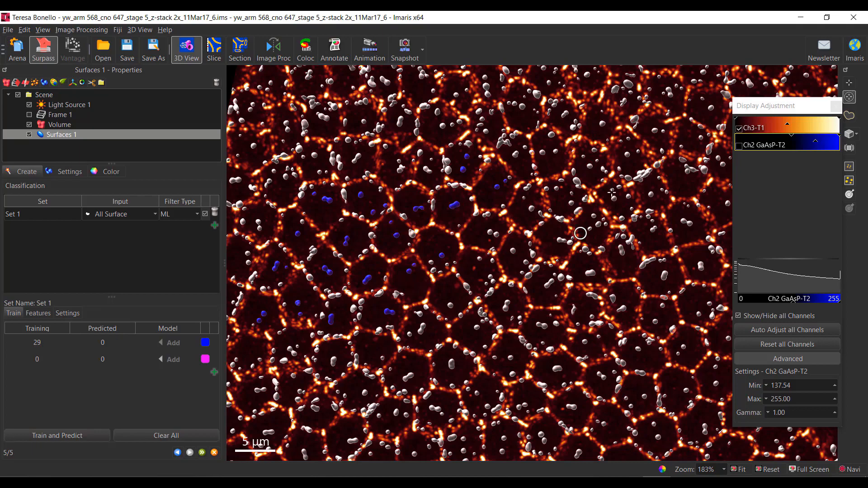
- Select more cell-interior aggregates in another area of the tissue and add them to the blue training class
drag(646, 186, 426, 259)
right_drag(425, 259, 271, 329)
drag(394, 278, 363, 282)
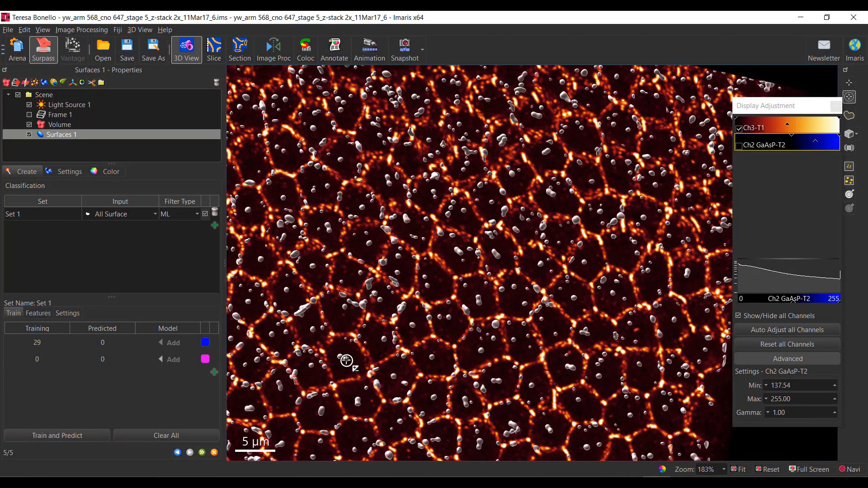
click(344, 359)
ctrl+click(382, 339)
ctrl+click(403, 383)
ctrl+click(358, 401)
ctrl+click(321, 410)
ctrl+click(448, 317)
ctrl+click(440, 317)
ctrl+click(432, 357)
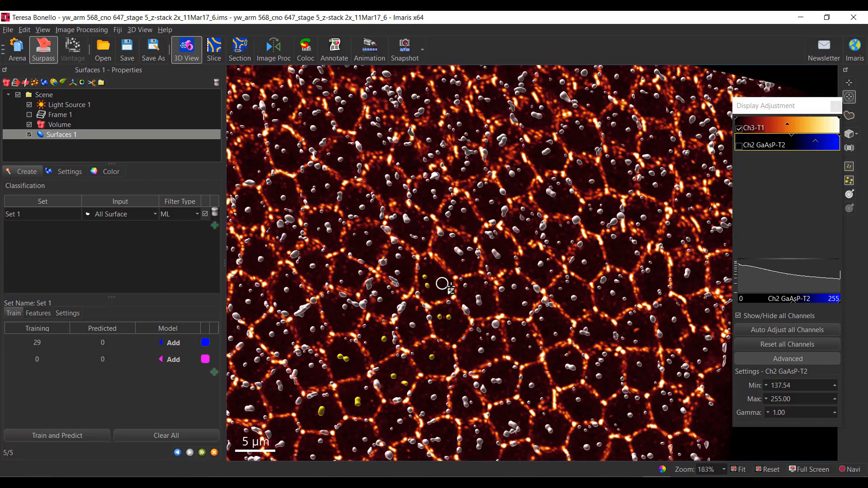
ctrl+click(458, 252)
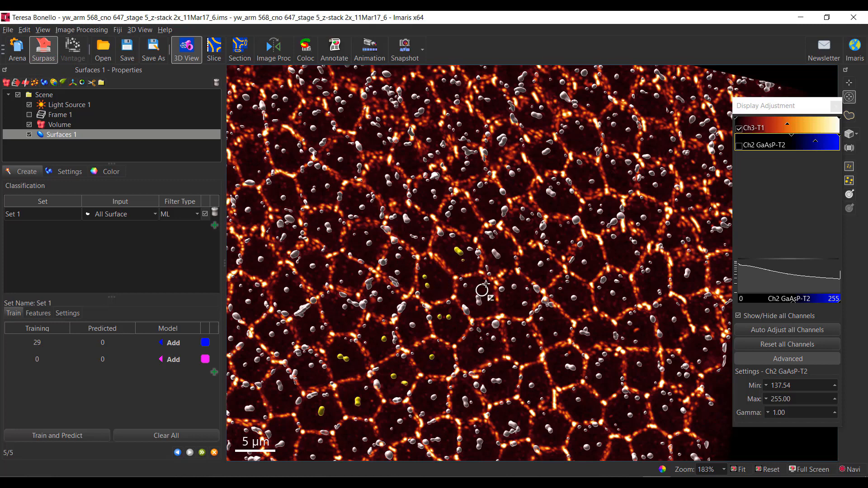
ctrl+click(491, 202)
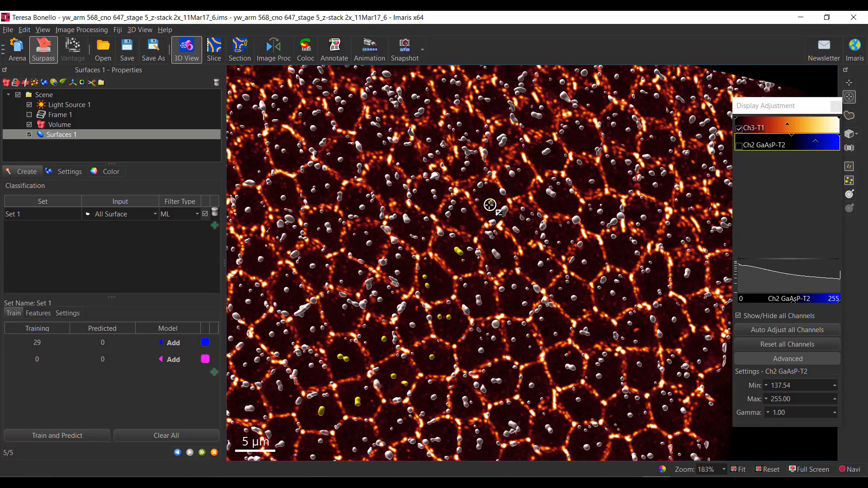
ctrl+click(387, 181)
ctrl+click(314, 189)
ctrl+click(326, 186)
ctrl+click(341, 159)
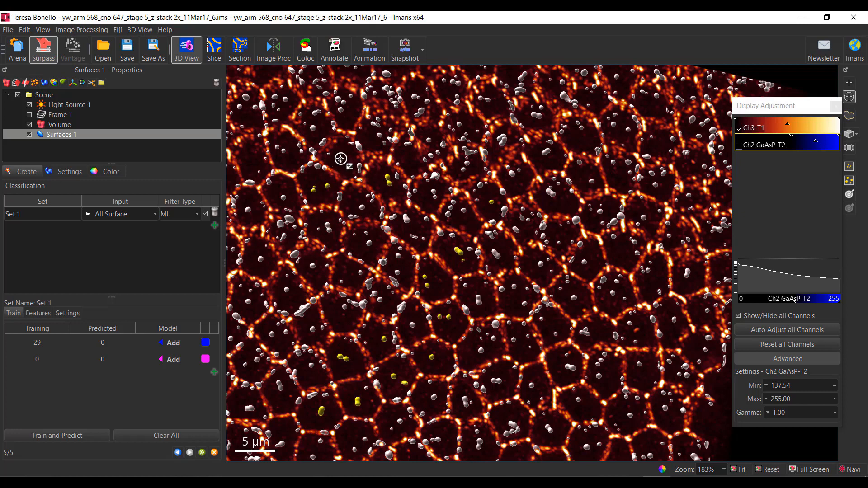
ctrl+click(284, 198)
click(174, 345)
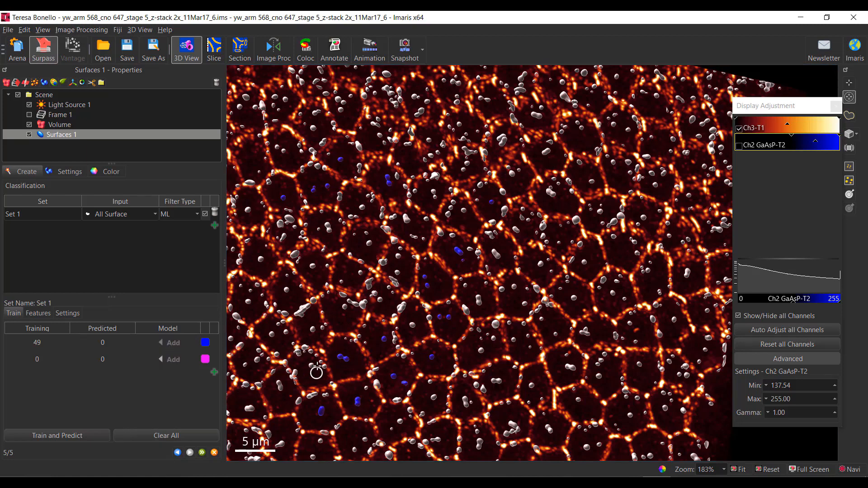
- Select several objects lying on the cell borders and add them as training examples for the magenta class
click(401, 307)
ctrl+click(360, 303)
ctrl+click(370, 283)
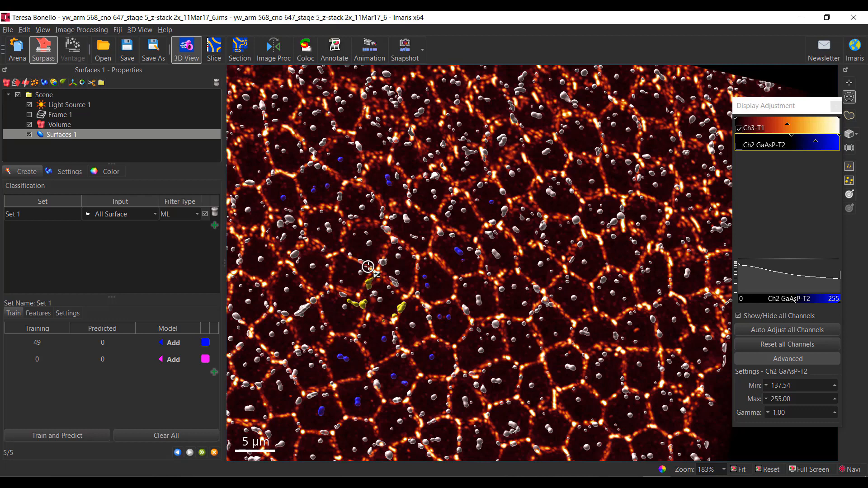
ctrl+click(383, 262)
ctrl+click(295, 254)
ctrl+click(302, 234)
ctrl+click(290, 219)
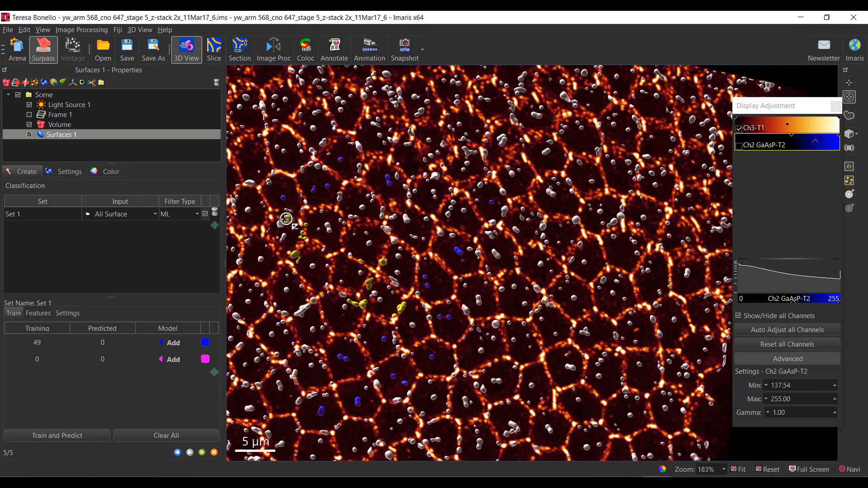
click(176, 359)
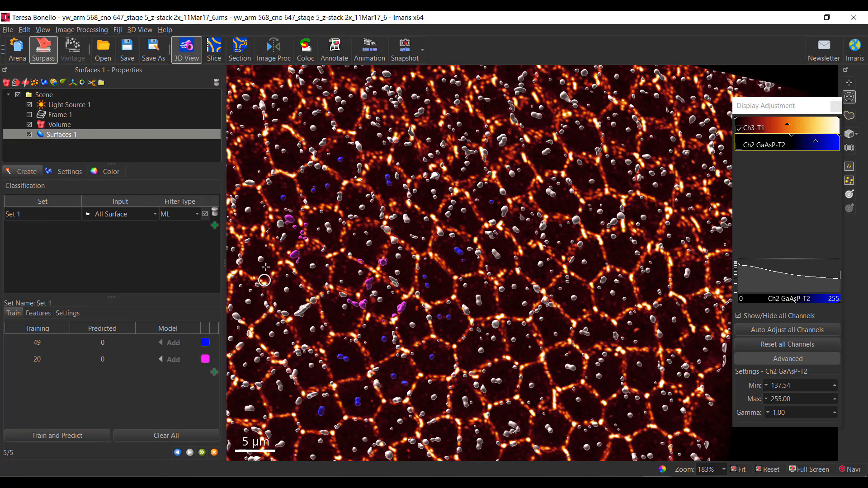
- Select more cell-border objects around the already labelled cells and add them to the magenta training class
ctrl+click(270, 296)
ctrl+click(271, 304)
ctrl+click(280, 317)
ctrl+click(300, 312)
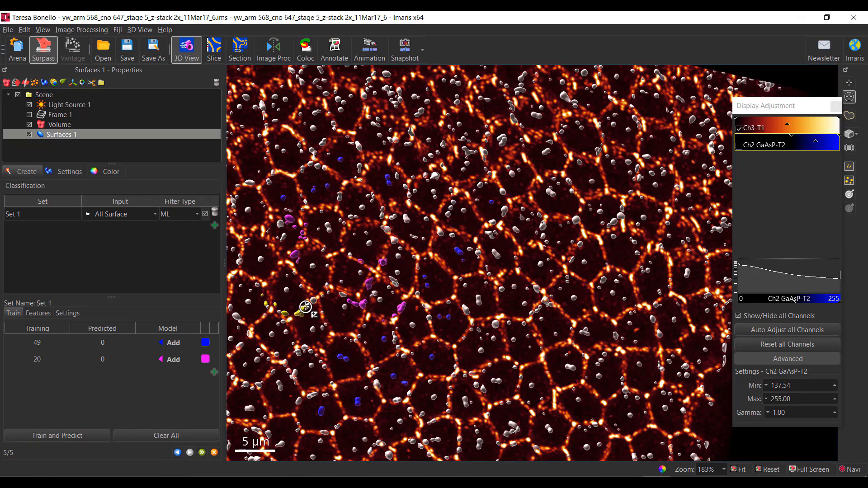
ctrl+click(429, 314)
ctrl+click(425, 305)
ctrl+click(418, 298)
ctrl+click(395, 281)
ctrl+click(355, 334)
click(182, 364)
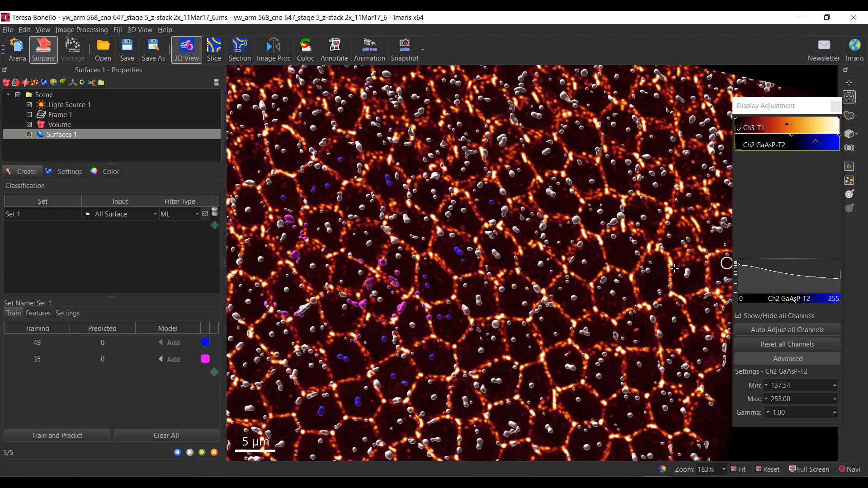
- Add a further batch of border objects from a different, not yet labelled group of cells to the magenta training class
ctrl+click(604, 278)
ctrl+click(568, 278)
ctrl+click(538, 236)
ctrl+click(544, 225)
click(173, 360)
- Train the classifier, predict classes for all surfaces, and inspect the blue and magenta predictions across the tissue
click(63, 435)
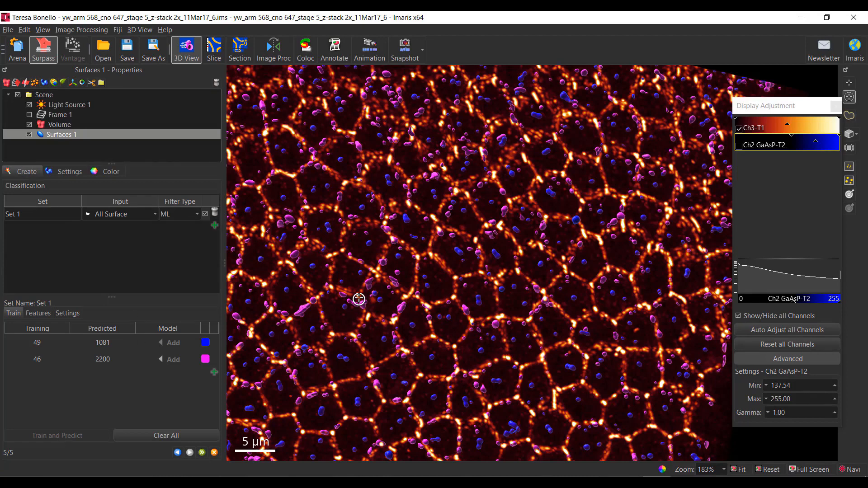
right_drag(358, 296, 585, 241)
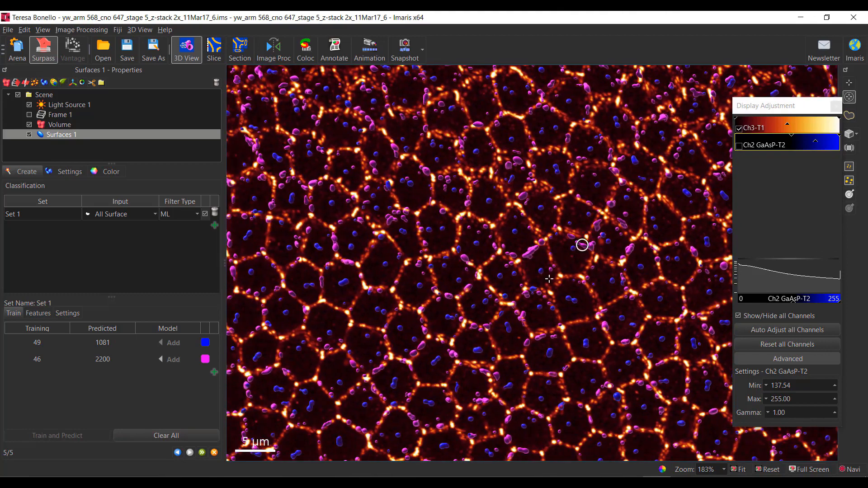
scroll(548, 280, down, 1)
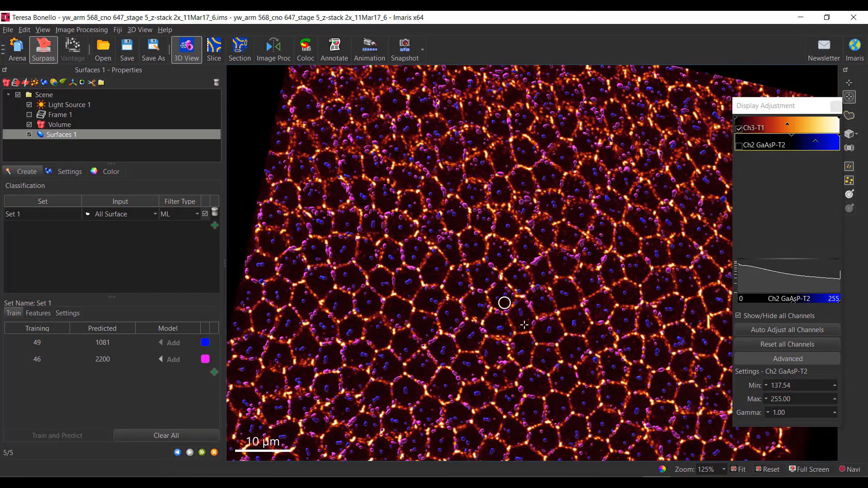
scroll(525, 326, down, 1)
right_drag(516, 299, 482, 225)
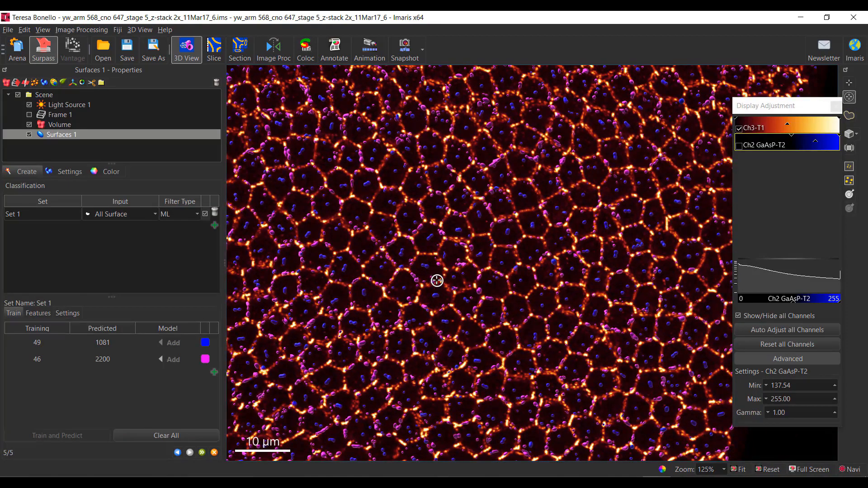
drag(437, 281, 452, 261)
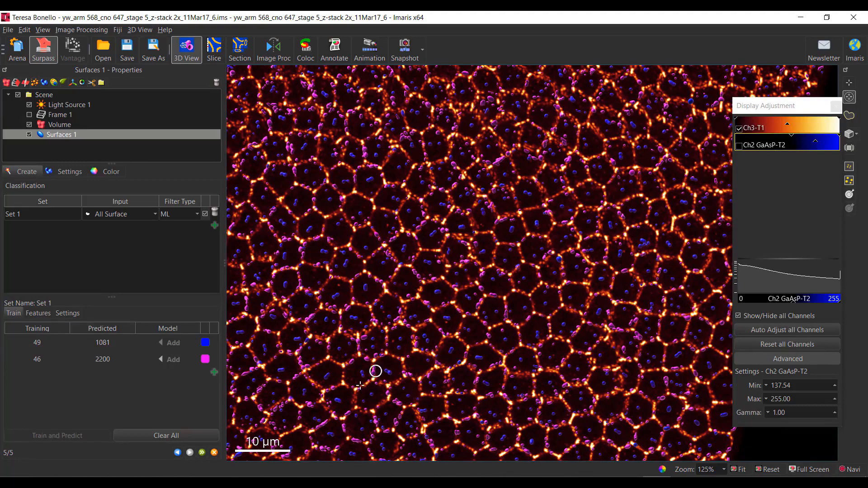
- Inspect the blue and magenta class predictions inside the cells and along their borders
scroll(452, 351, up, 3)
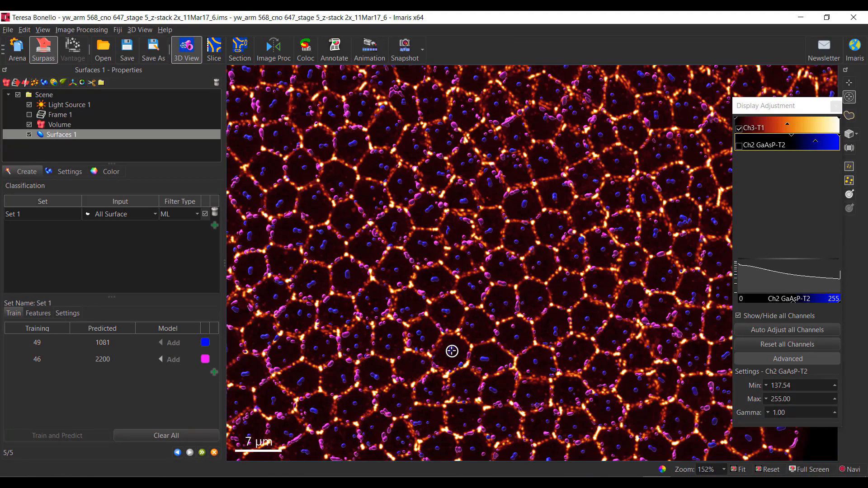
scroll(452, 351, up, 2)
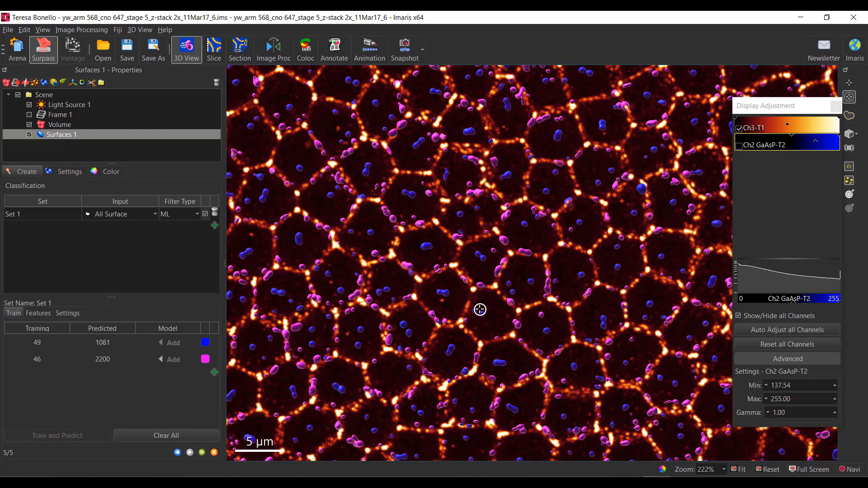
scroll(480, 310, down, 2)
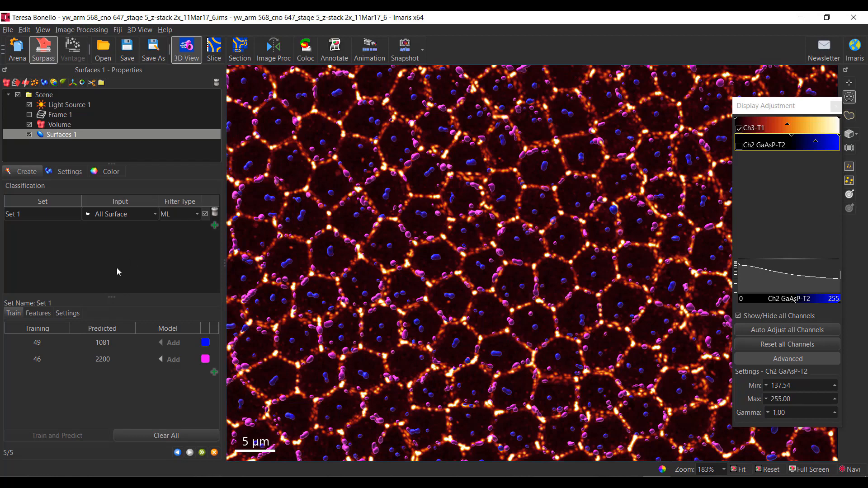
click(215, 225)
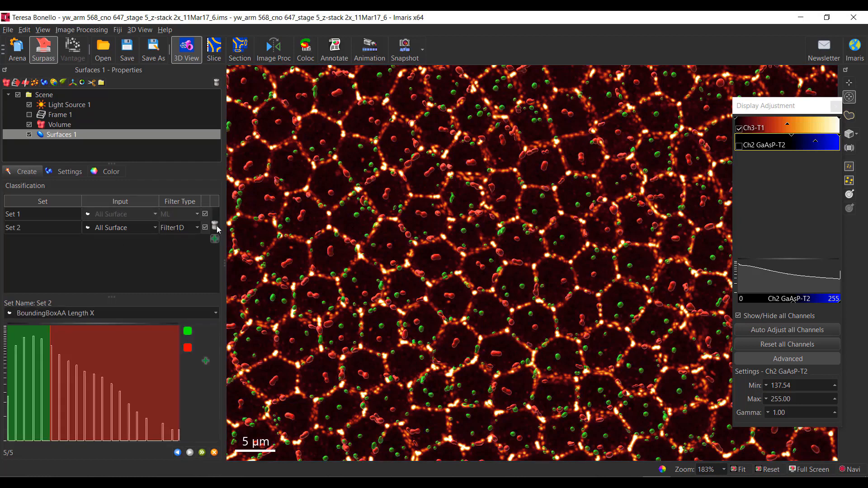
click(134, 227)
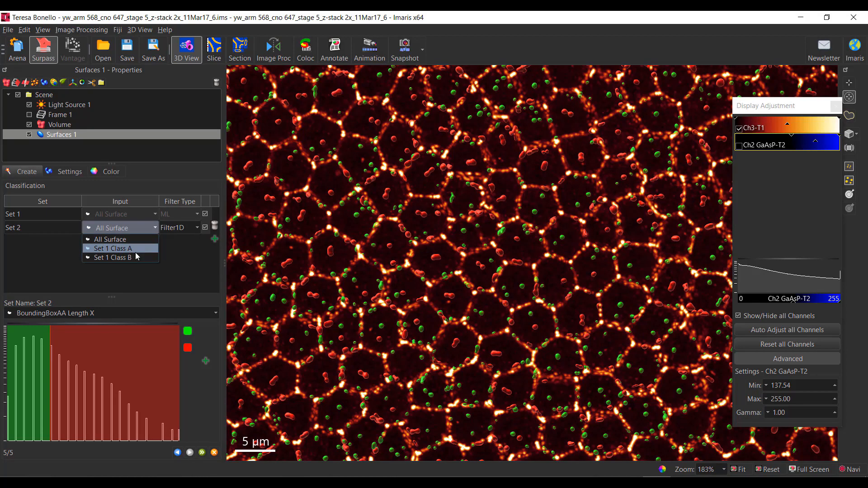
click(216, 229)
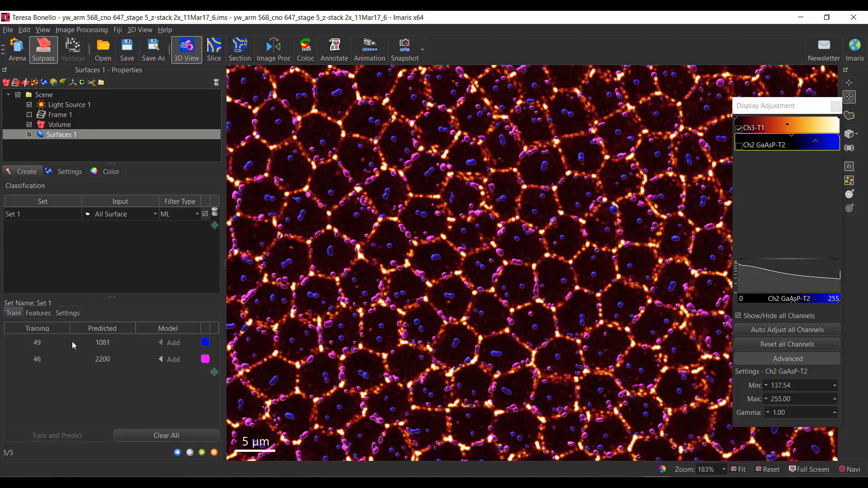
- Check the names assigned to the magenta and blue classes of Set 1
click(205, 360)
click(230, 389)
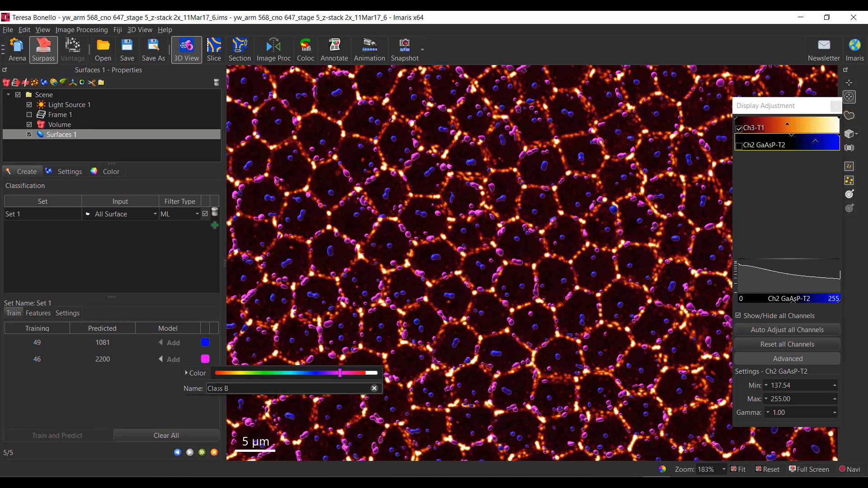
click(205, 344)
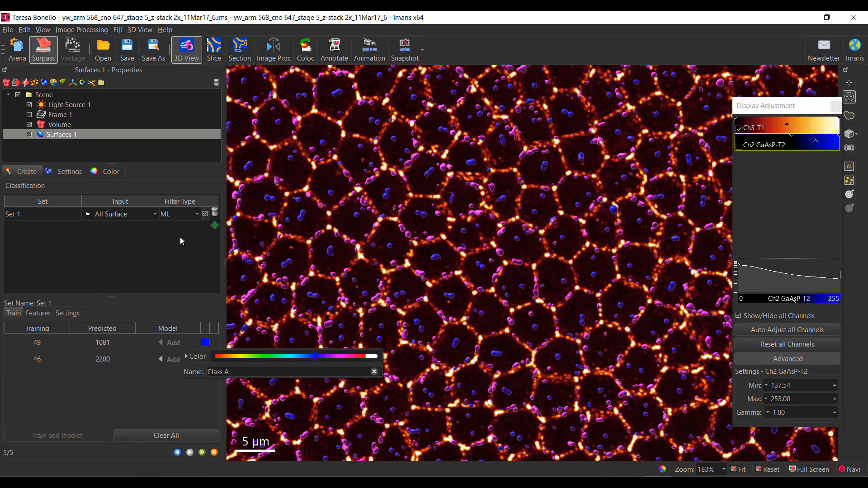
click(195, 259)
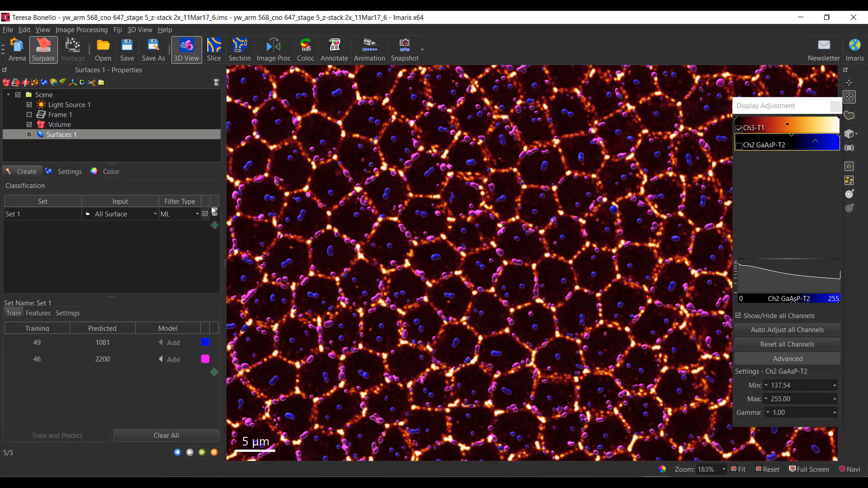
- Add a second classification set that uses Set 1 Class A as its input
click(216, 226)
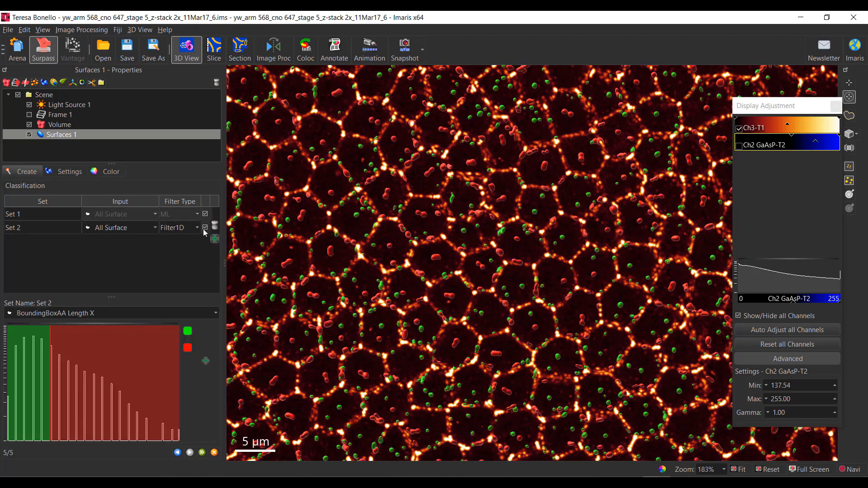
click(129, 227)
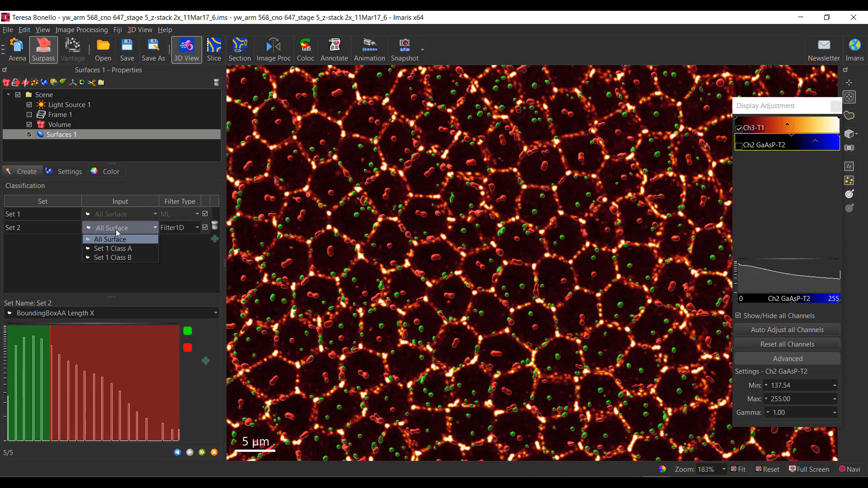
click(132, 249)
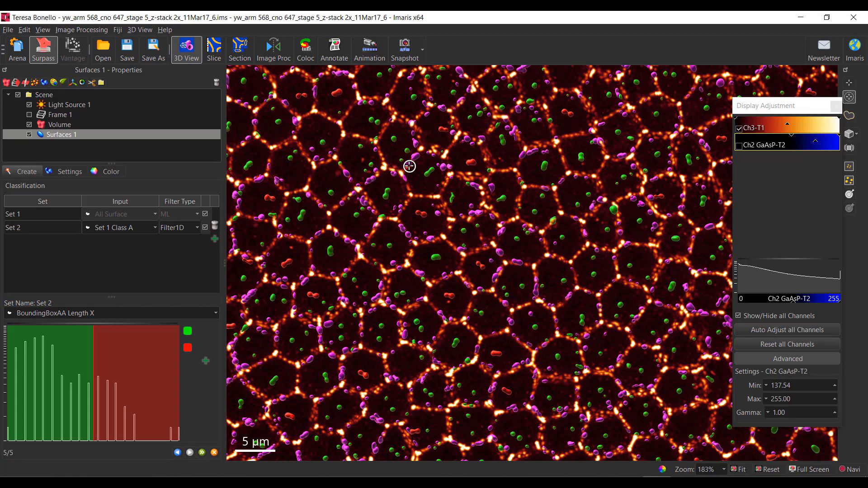
- Filter Set 2 by Volume and lower the threshold so more of the larger interior objects fall into the red class
scroll(409, 166, up, 2)
scroll(409, 166, up, 2)
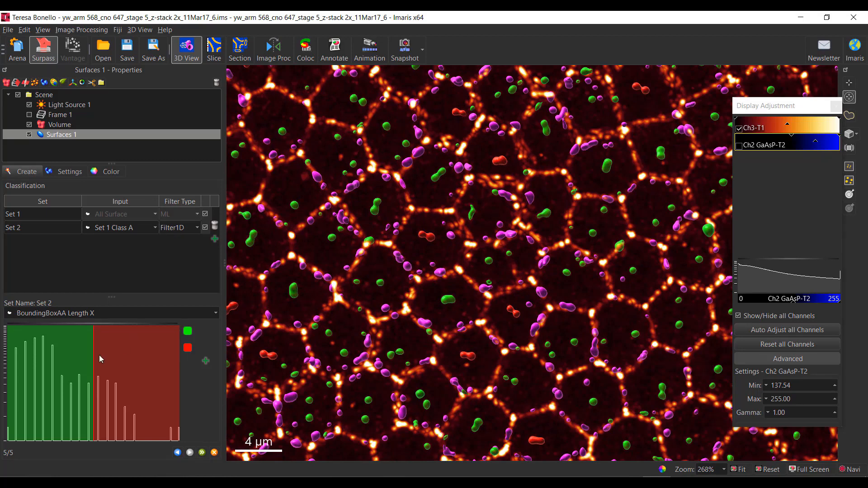
click(101, 313)
scroll(99, 344, down, 3)
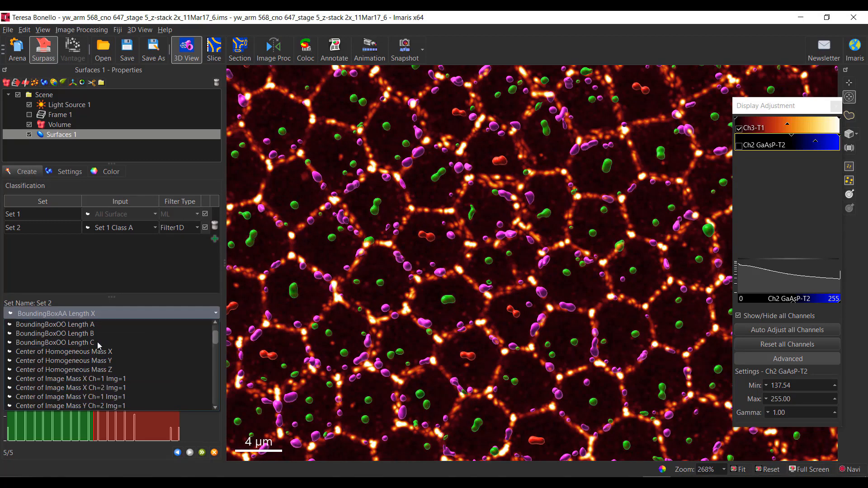
scroll(99, 345, down, 2)
scroll(99, 346, down, 5)
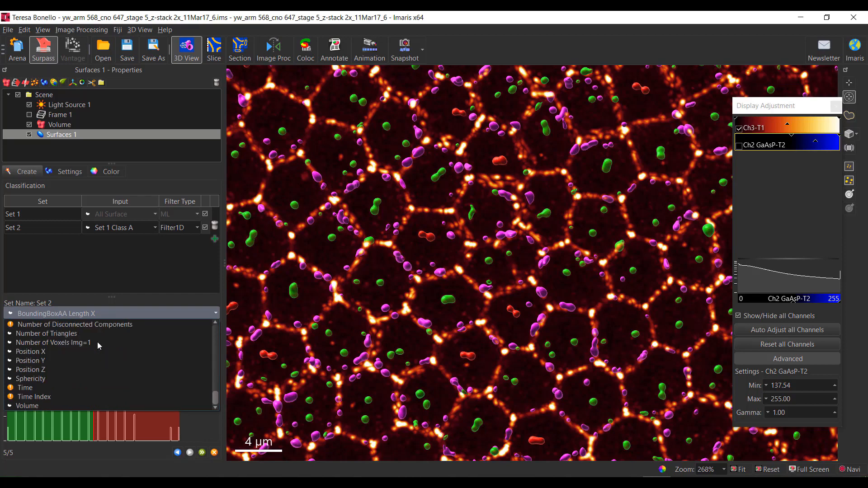
click(69, 405)
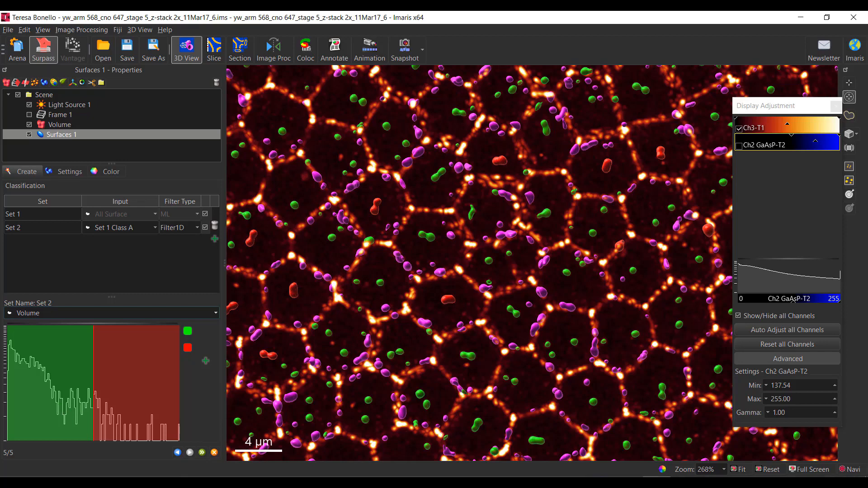
drag(94, 375, 63, 373)
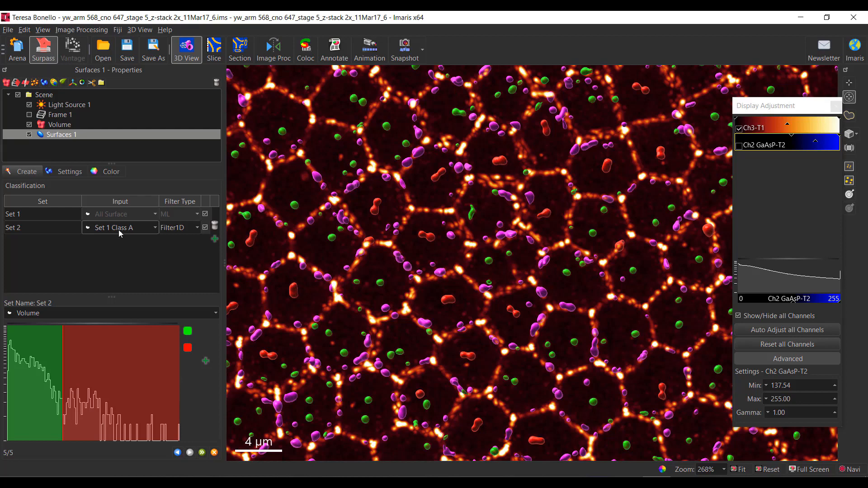
- Change the filter type of Set 2 to ML and add the large elongated aggregates inside the cells as training examples for the green class
click(170, 227)
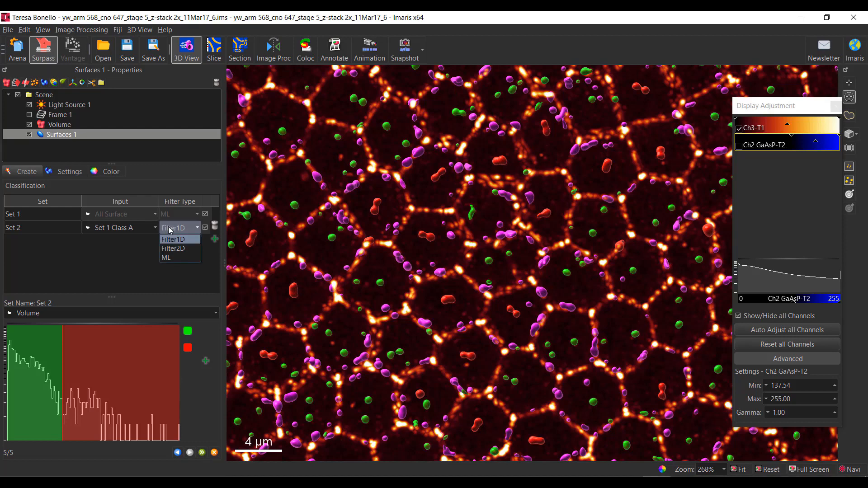
click(176, 257)
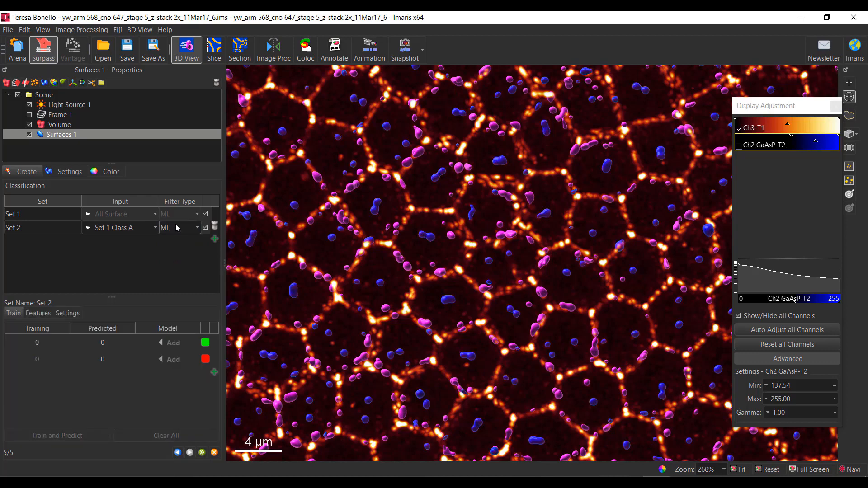
click(376, 205)
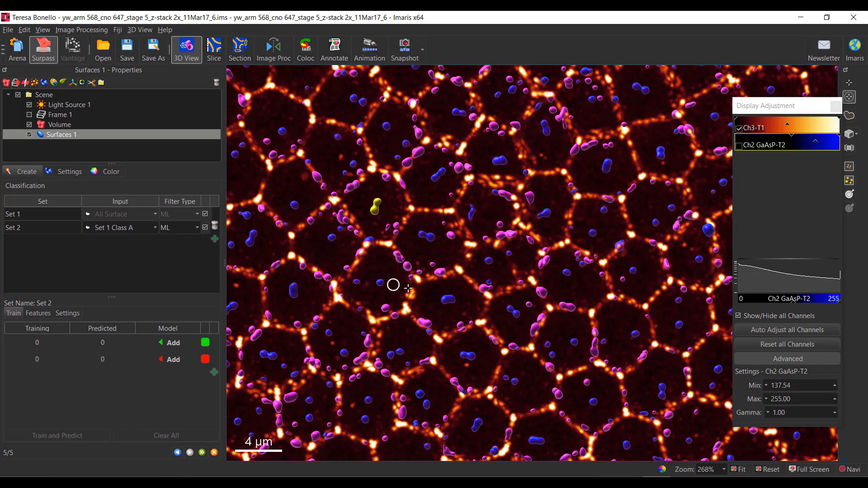
ctrl+click(448, 300)
ctrl+click(425, 238)
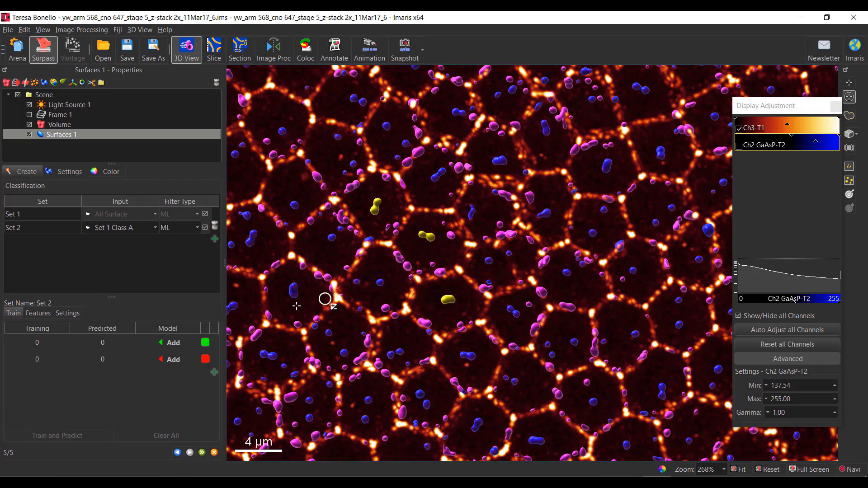
ctrl+click(292, 289)
ctrl+click(254, 238)
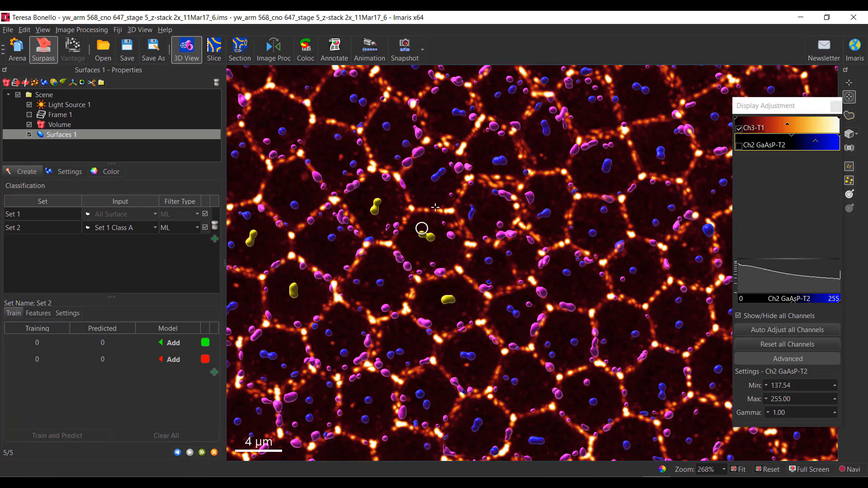
ctrl+click(438, 174)
ctrl+click(498, 160)
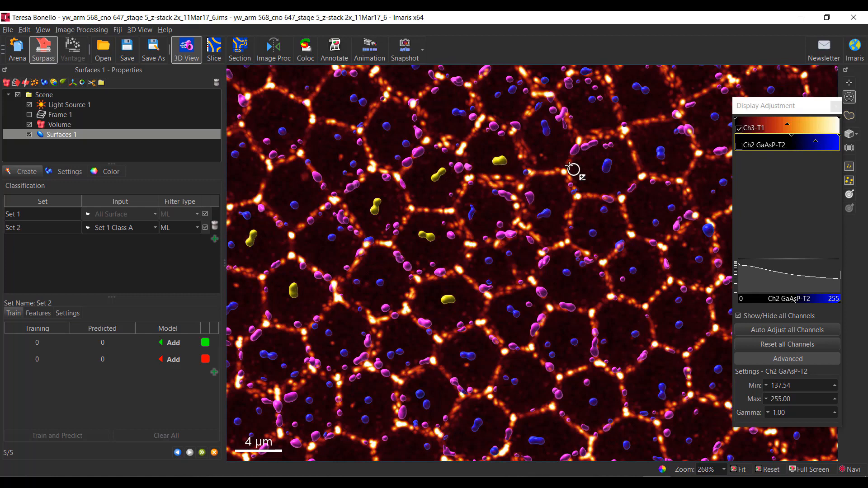
ctrl+click(607, 165)
ctrl+click(657, 152)
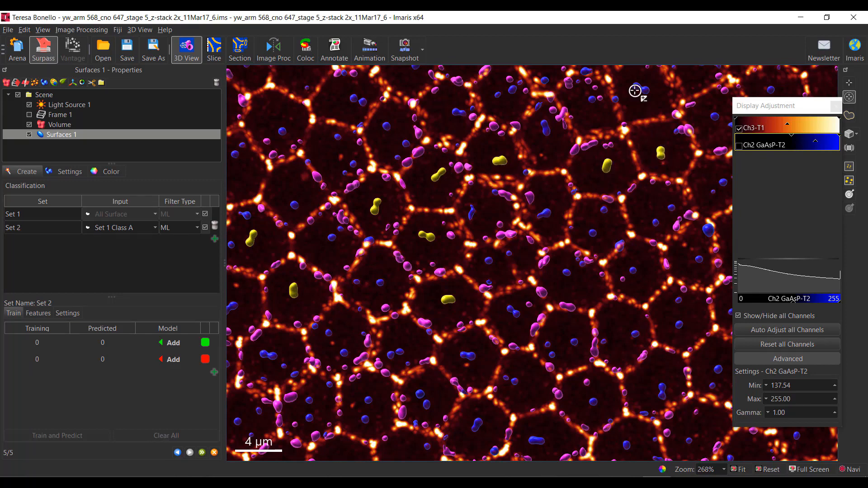
ctrl+click(639, 89)
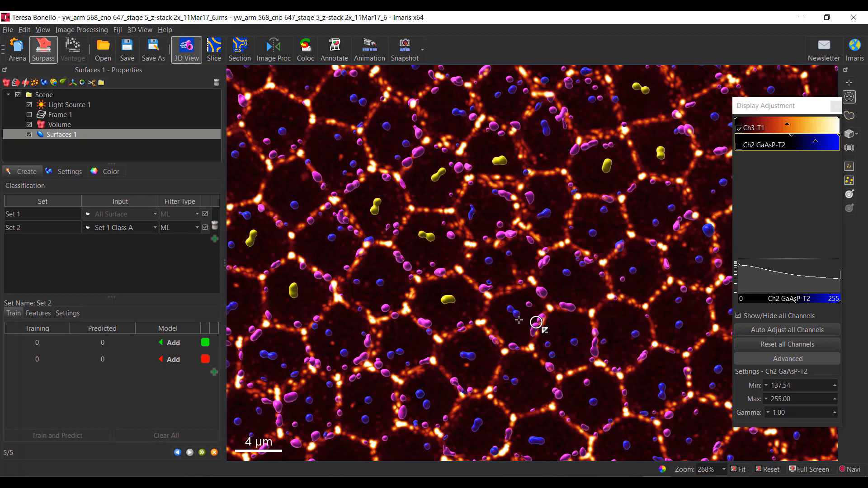
ctrl+click(512, 310)
ctrl+click(470, 355)
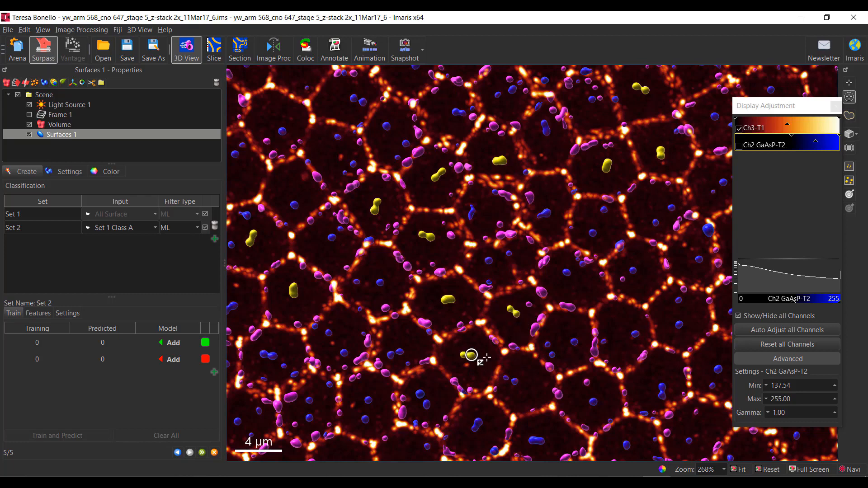
ctrl+click(536, 439)
ctrl+click(477, 427)
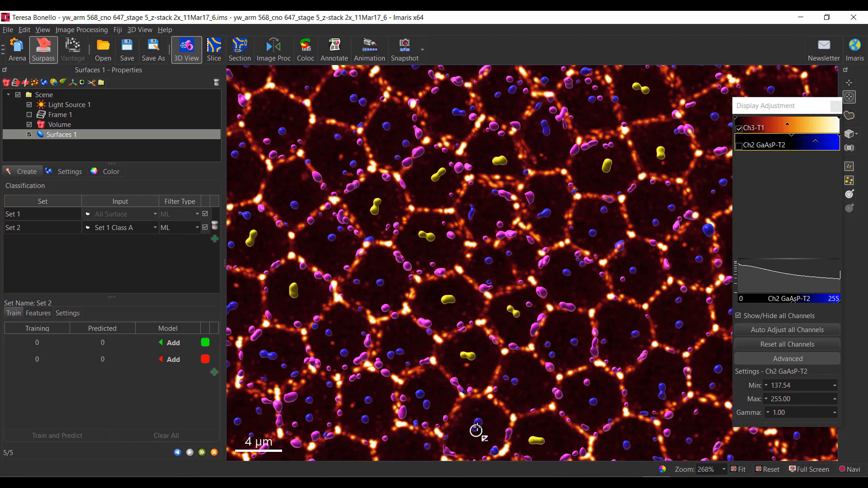
click(172, 343)
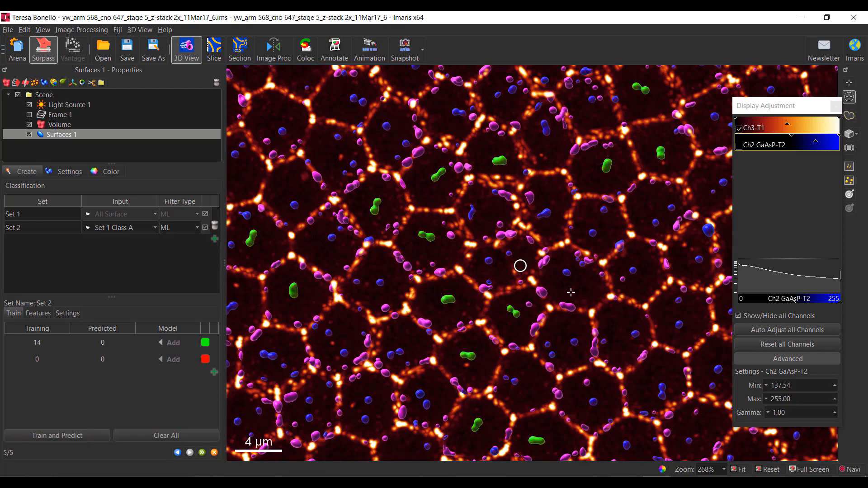
- Add more large interior aggregates from a neighbouring, not yet labelled group of cells to the green training class
scroll(567, 297, down, 2)
scroll(566, 297, down, 4)
right_drag(418, 194, 527, 241)
scroll(446, 254, up, 6)
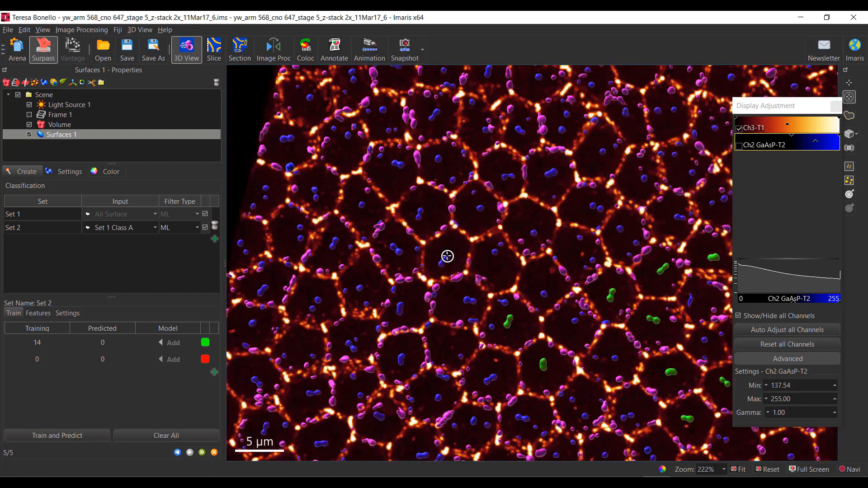
click(443, 263)
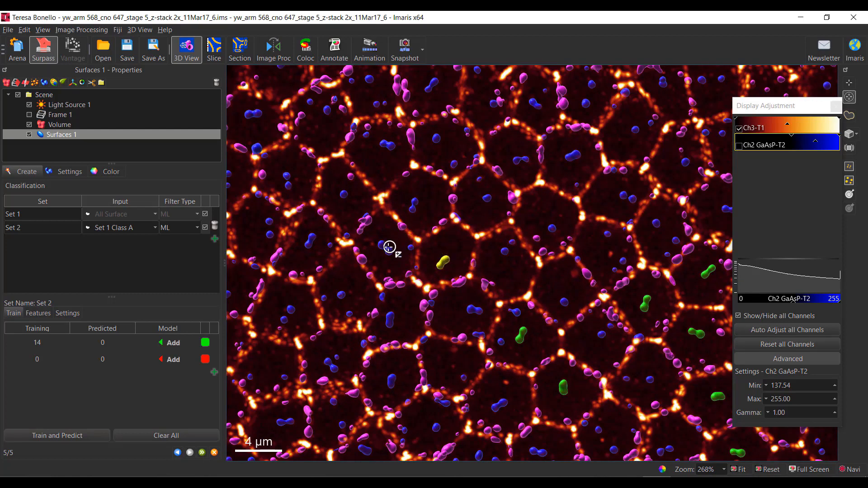
ctrl+click(386, 248)
ctrl+click(414, 206)
ctrl+click(388, 145)
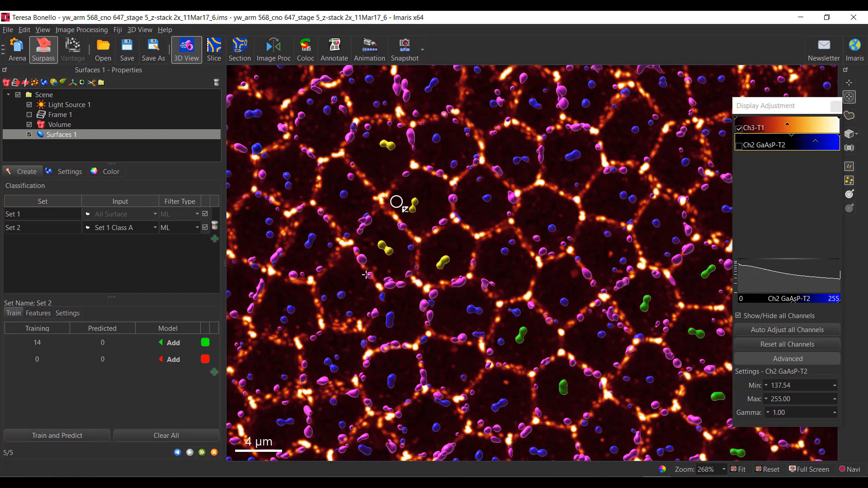
click(173, 343)
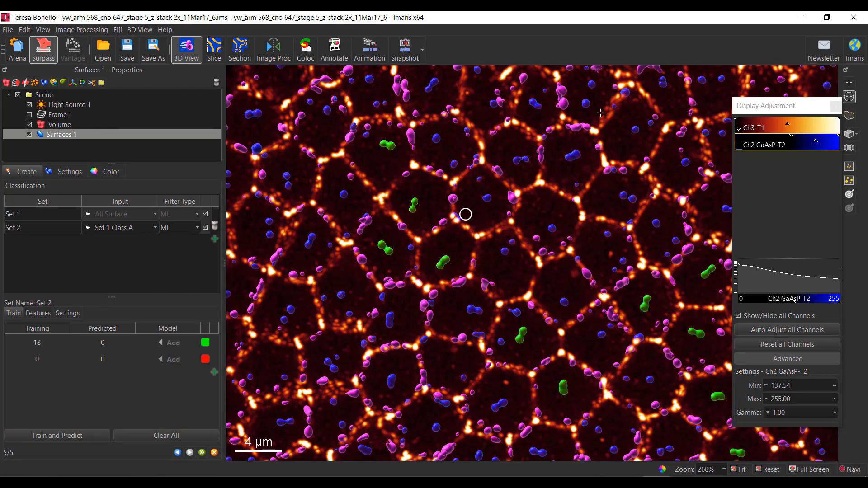
click(575, 159)
click(173, 343)
- Add the small round aggregates inside the central cells of the view to the red training class of Set 2
click(487, 198)
ctrl+click(479, 180)
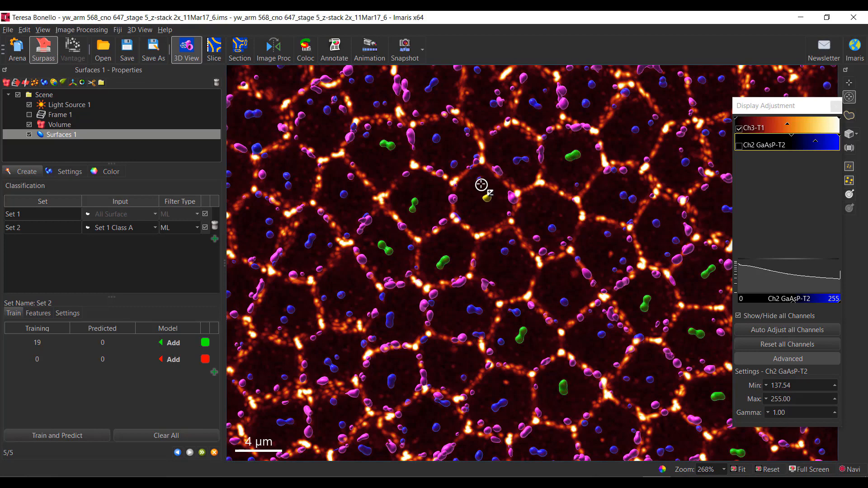
ctrl+click(455, 164)
ctrl+click(437, 139)
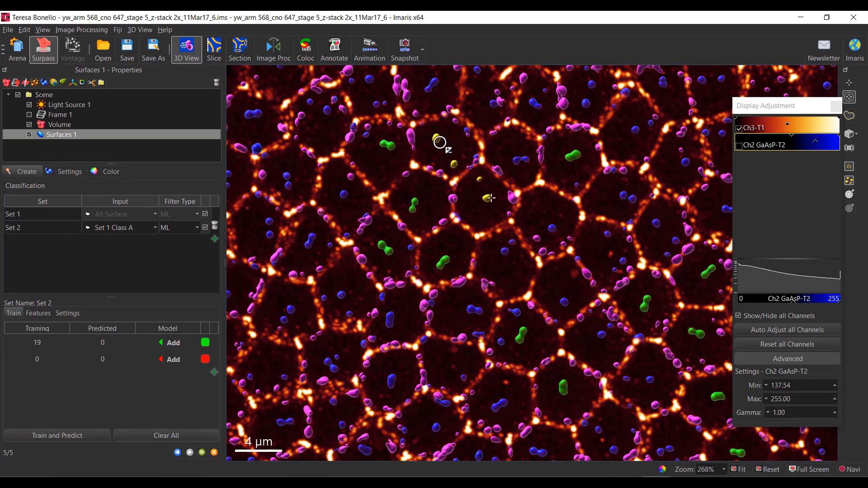
ctrl+click(504, 252)
ctrl+click(512, 242)
ctrl+click(564, 302)
ctrl+click(602, 335)
ctrl+click(611, 326)
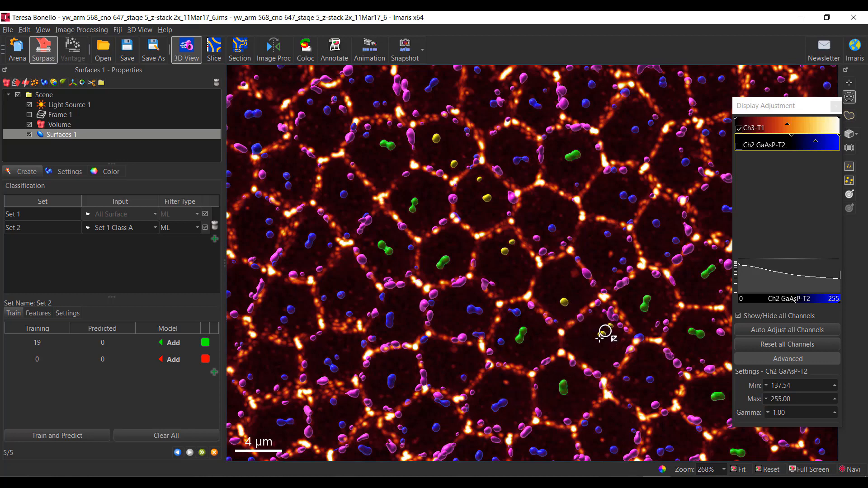
ctrl+click(650, 379)
ctrl+click(627, 379)
click(171, 360)
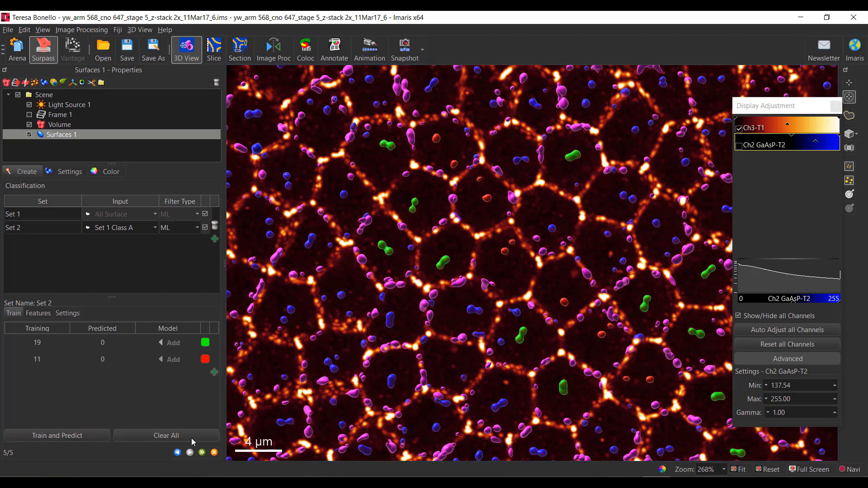
- Add further small interior aggregates from a neighbouring region of cells to the red training class
drag(592, 247, 339, 202)
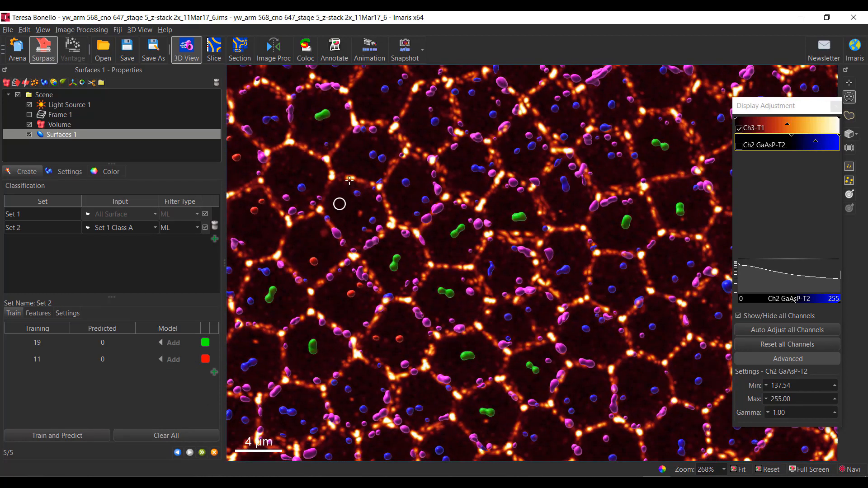
click(373, 154)
ctrl+click(382, 159)
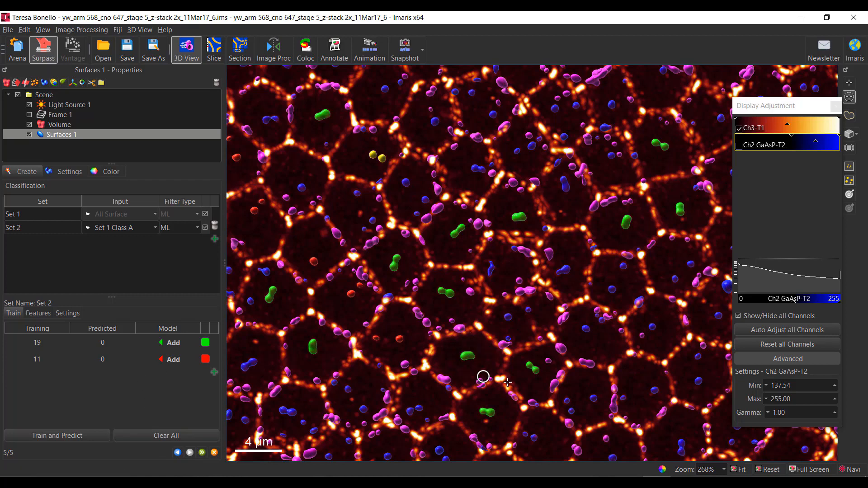
click(412, 410)
ctrl+click(363, 409)
ctrl+click(348, 389)
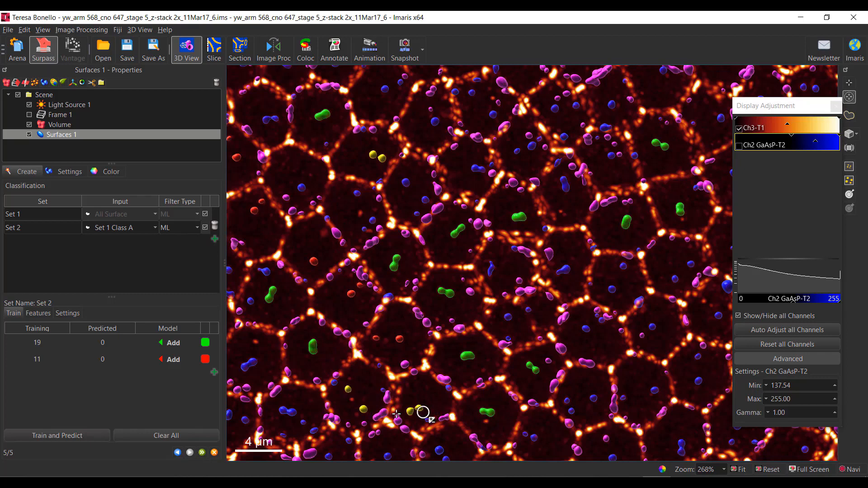
click(171, 360)
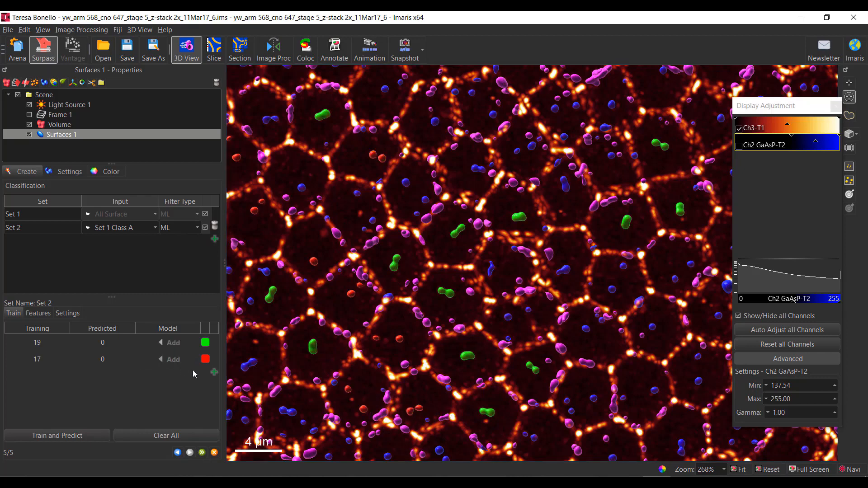
- Add three more small round interior aggregates from other cells in this region to the red training class
click(613, 289)
ctrl+click(623, 267)
click(171, 359)
click(652, 326)
click(172, 359)
- Add one more elongated interior aggregate to the green class, and train and predict the Set 2 classification
drag(552, 202, 606, 293)
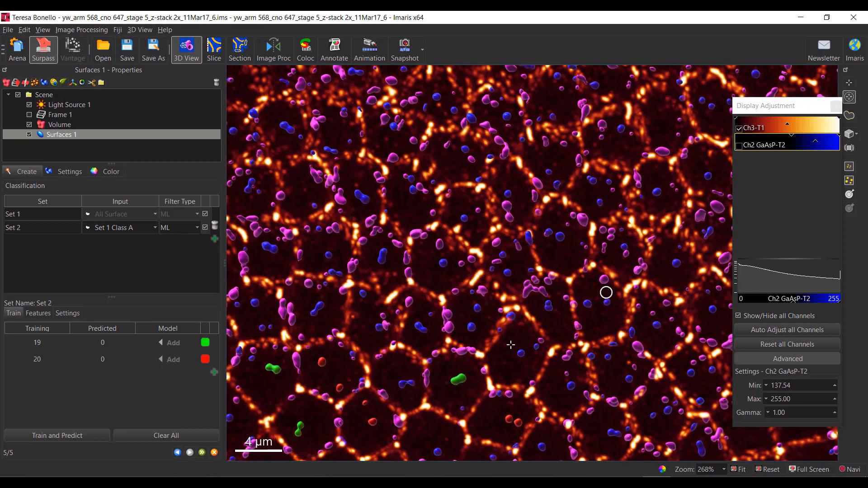
click(406, 383)
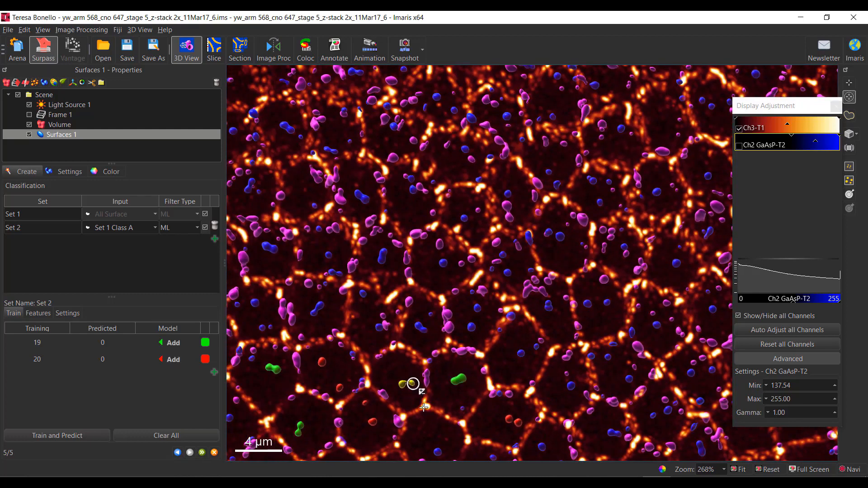
click(166, 343)
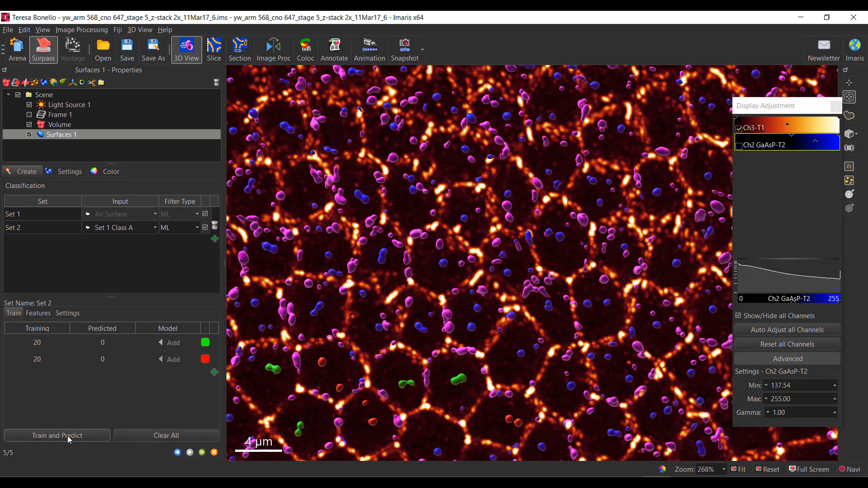
click(69, 436)
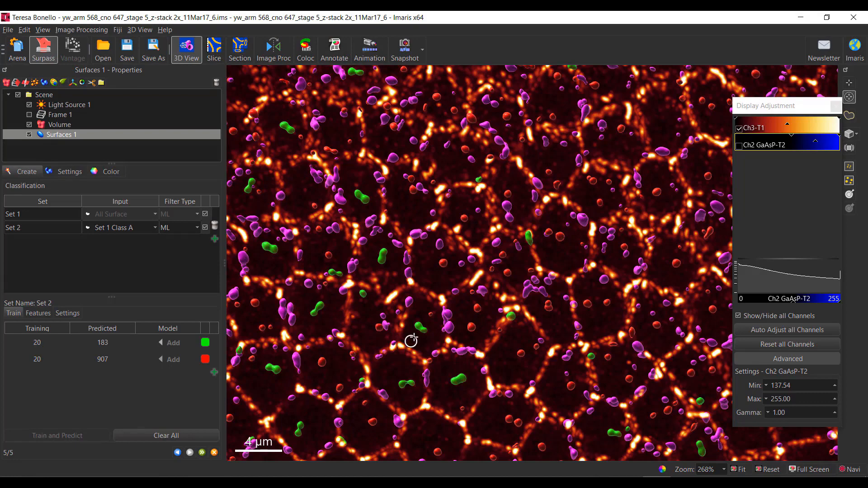
- Examine the predicted green and red classes across the whole tissue, both in overview and close up
scroll(412, 340, down, 3)
scroll(414, 336, down, 2)
scroll(412, 335, down, 2)
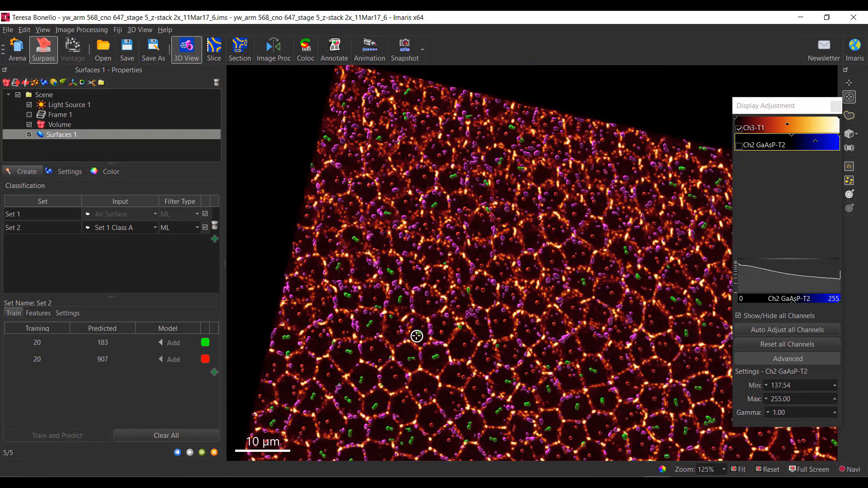
right_drag(491, 341, 452, 218)
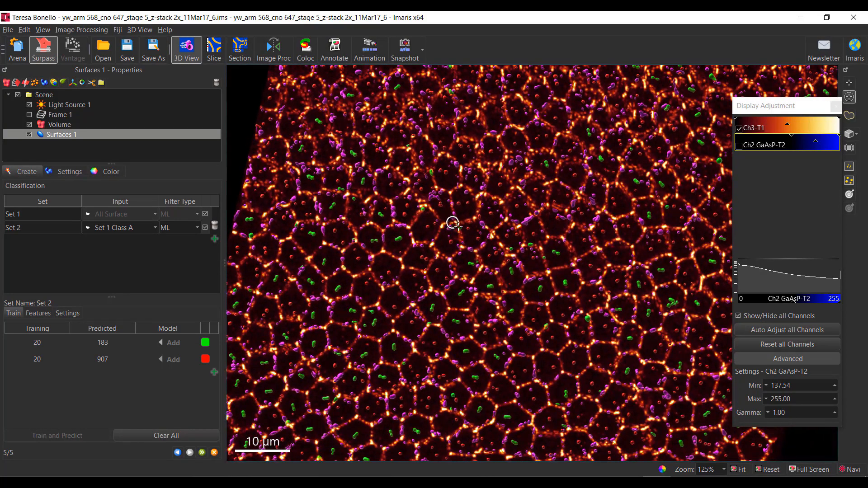
mouse_move(468, 346)
mouse_down()
mouse_move(489, 289)
mouse_move(478, 355)
mouse_up()
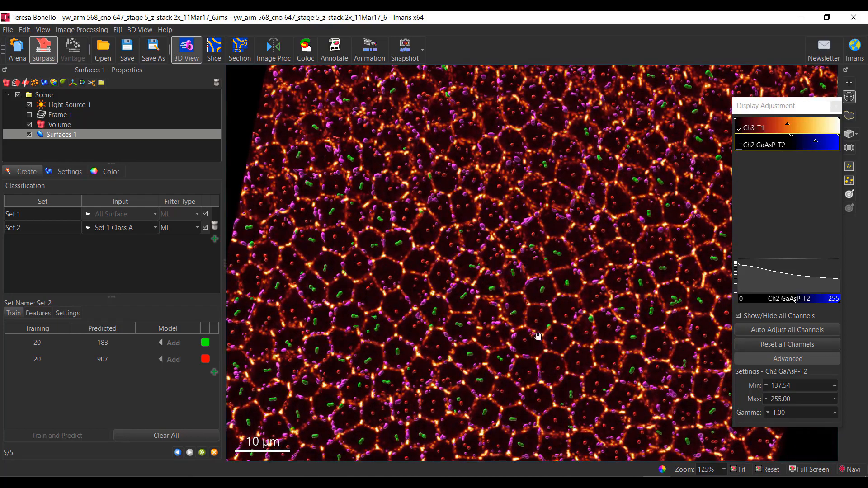
drag(538, 335, 509, 229)
scroll(527, 325, up, 2)
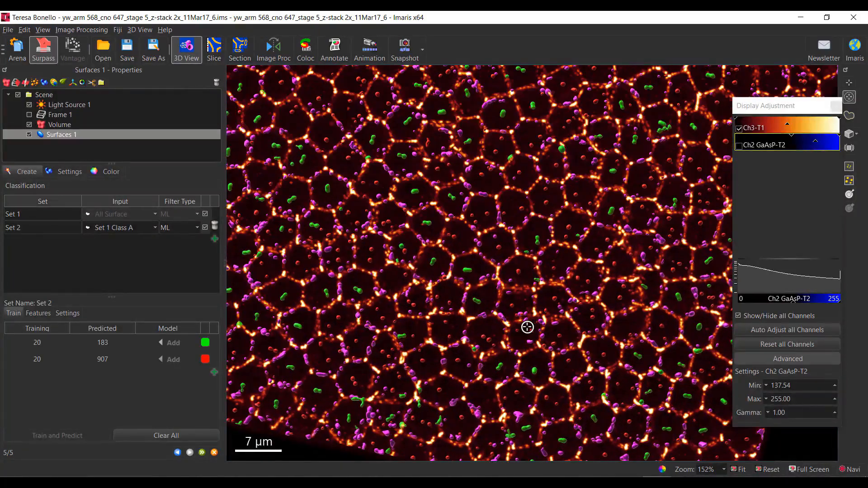
scroll(527, 327, up, 6)
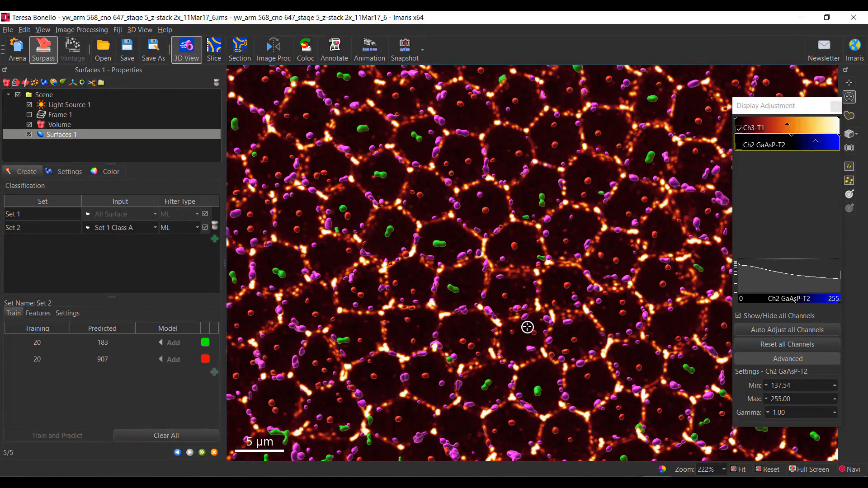
right_drag(528, 327, 584, 249)
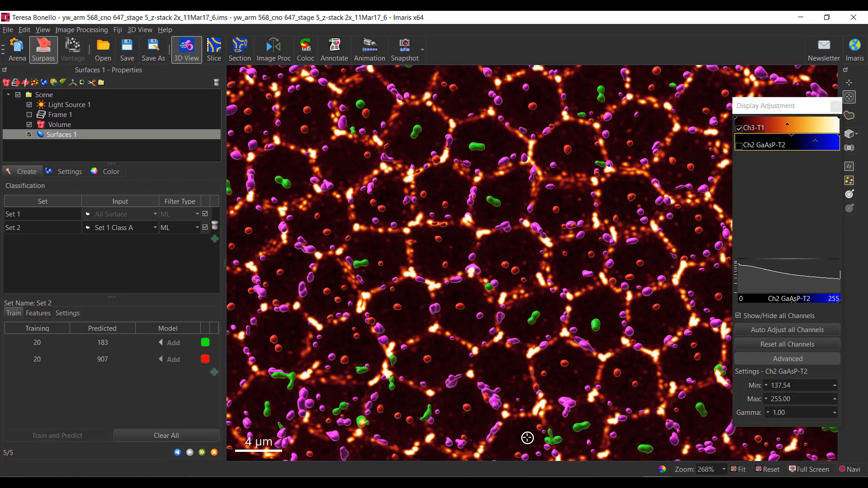
- Finish creating the surfaces and hide the Set 1 Class B border objects by disabling their label and showing only labelled objects
click(202, 453)
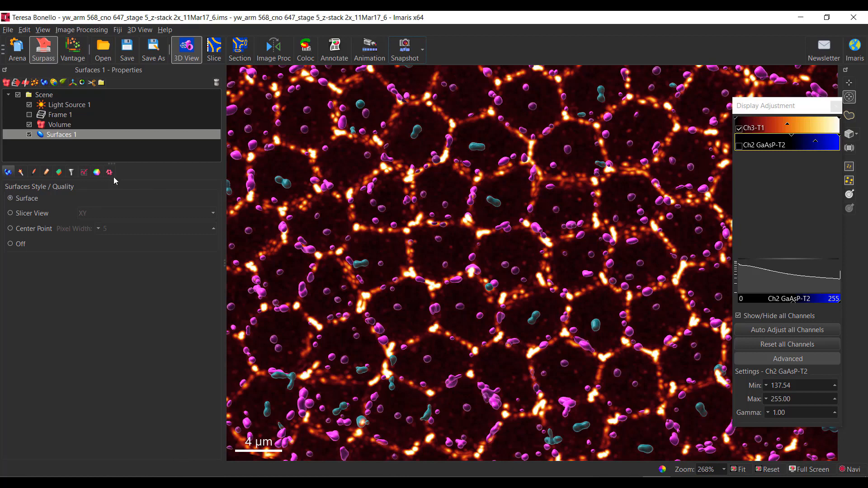
click(95, 174)
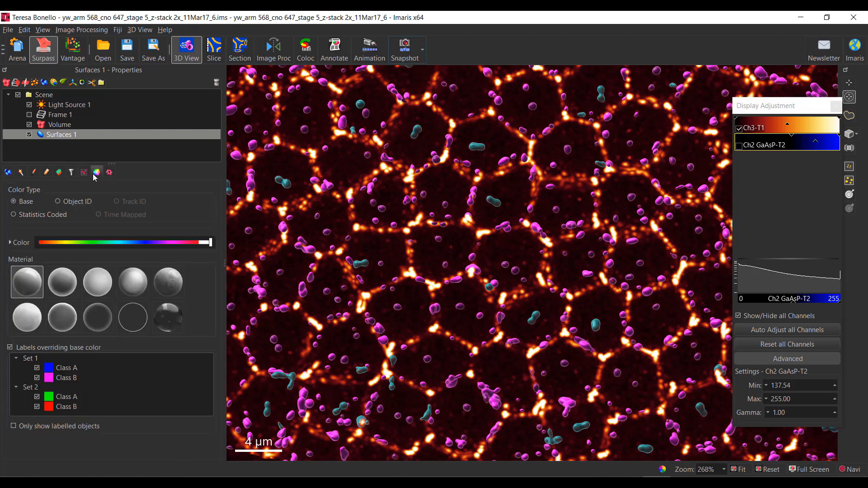
click(36, 378)
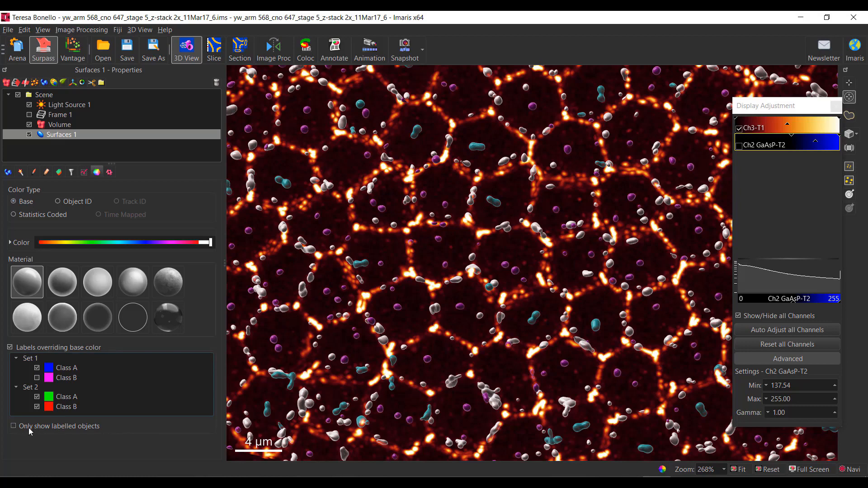
click(14, 426)
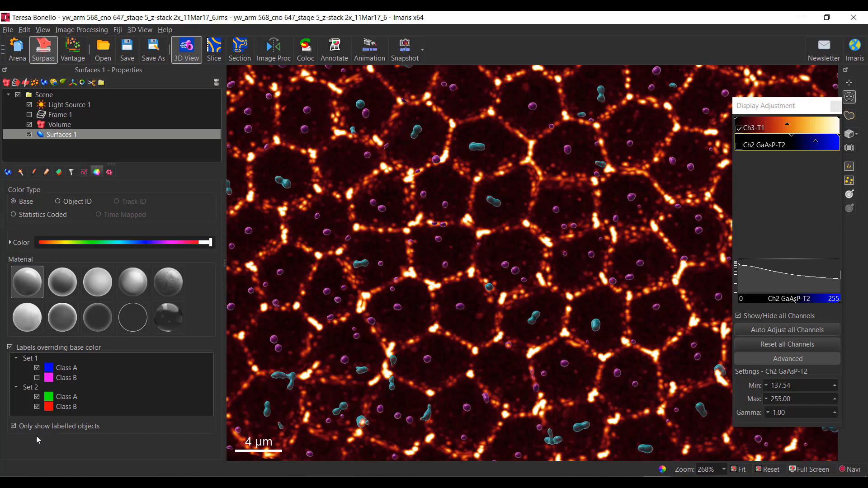
- Disable the Set 1 Class A label so the interior objects are coloured only by their Set 2 classes, and inspect the tissue
click(37, 397)
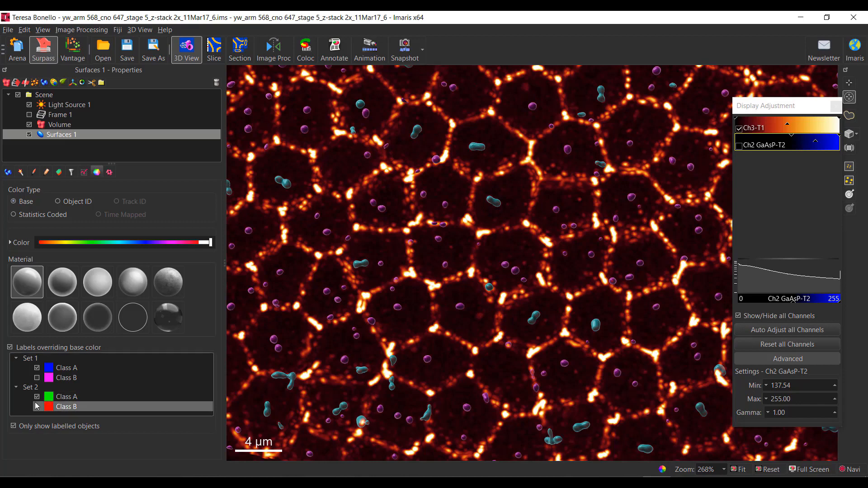
click(37, 397)
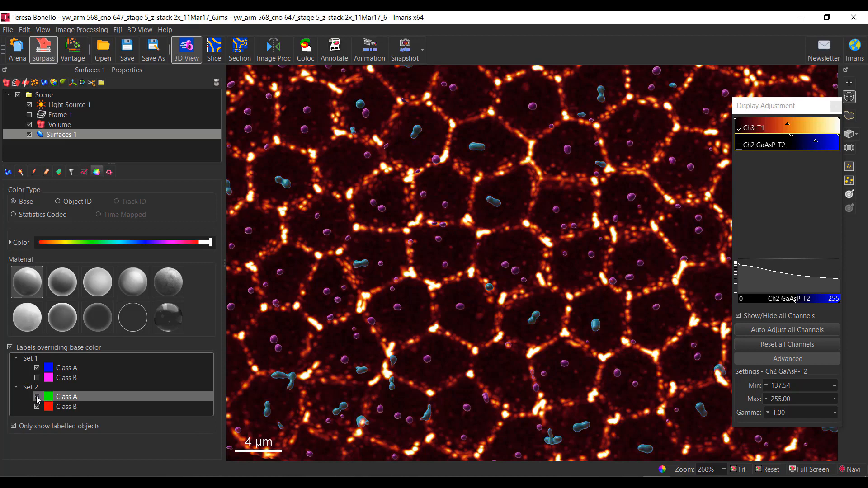
click(38, 368)
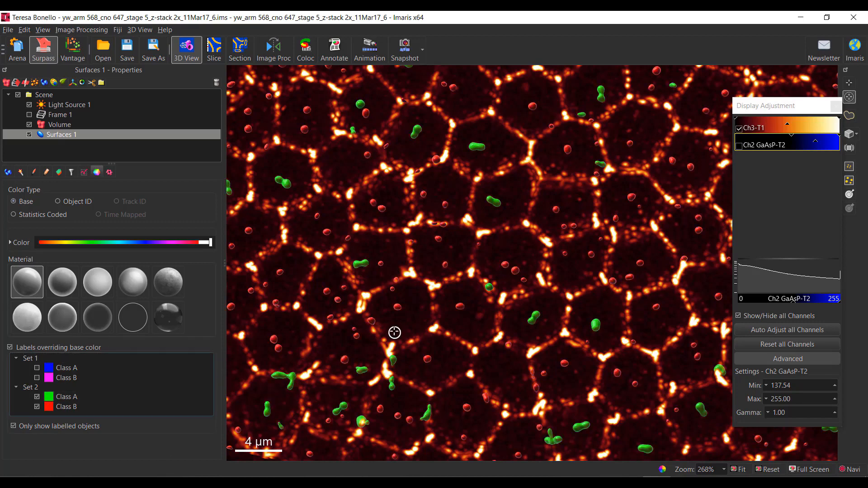
right_drag(409, 319, 420, 312)
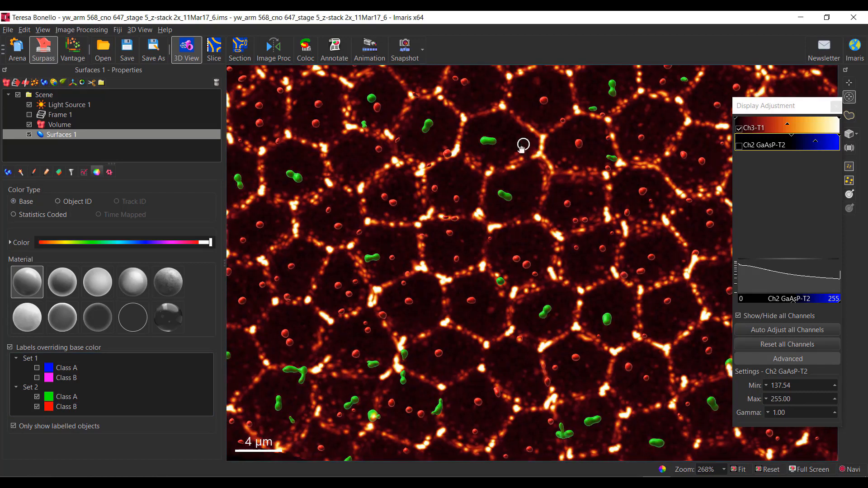
right_drag(519, 158, 479, 398)
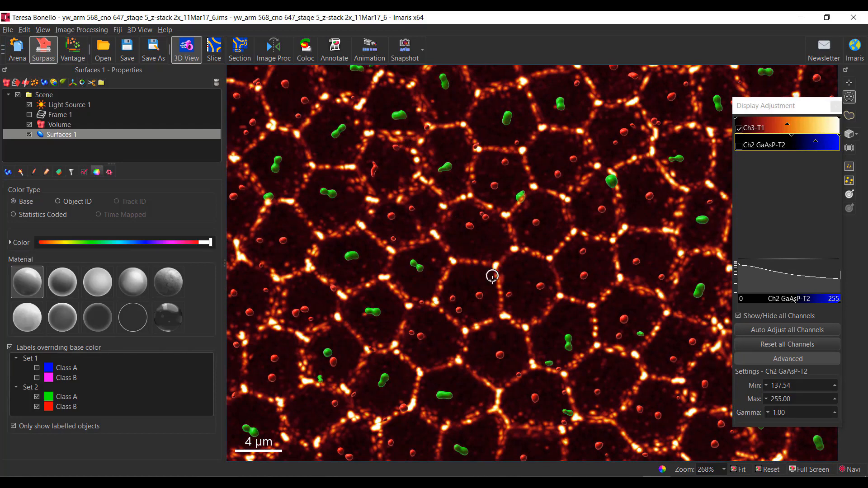
scroll(492, 280, down, 5)
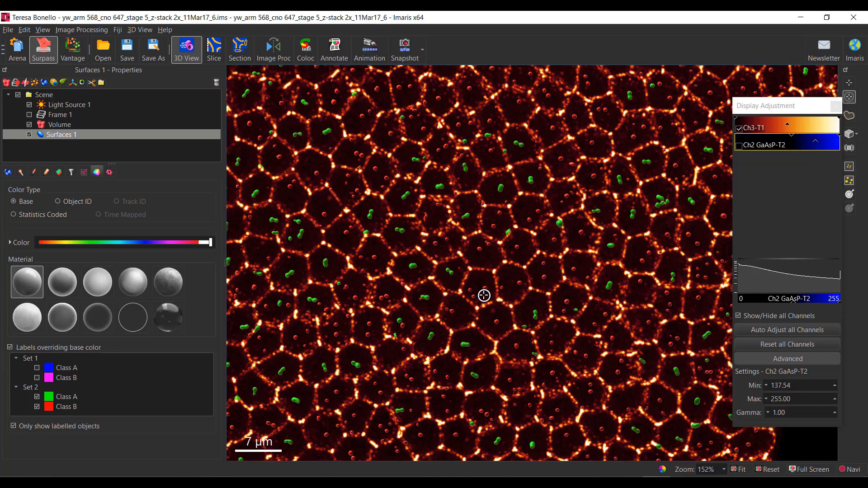
- Switch to PowerPoint and show the closing "Thank you!" slide in a maximized window
click(18, 56)
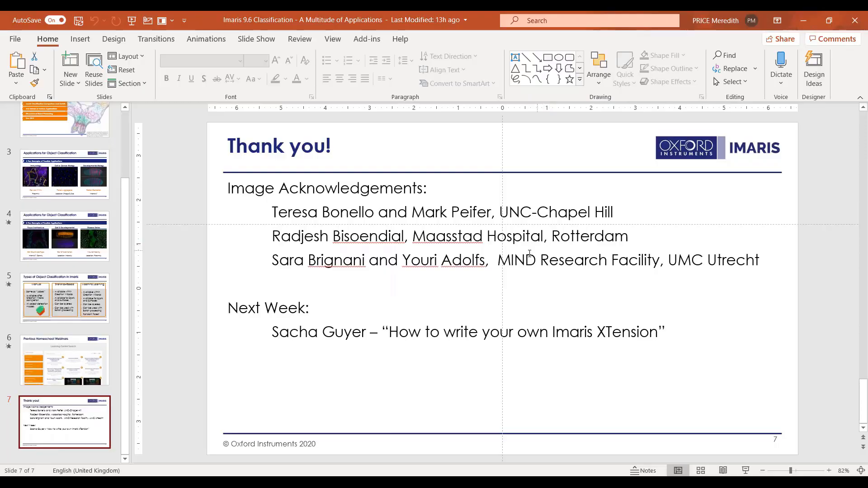
drag(487, 15, 436, 64)
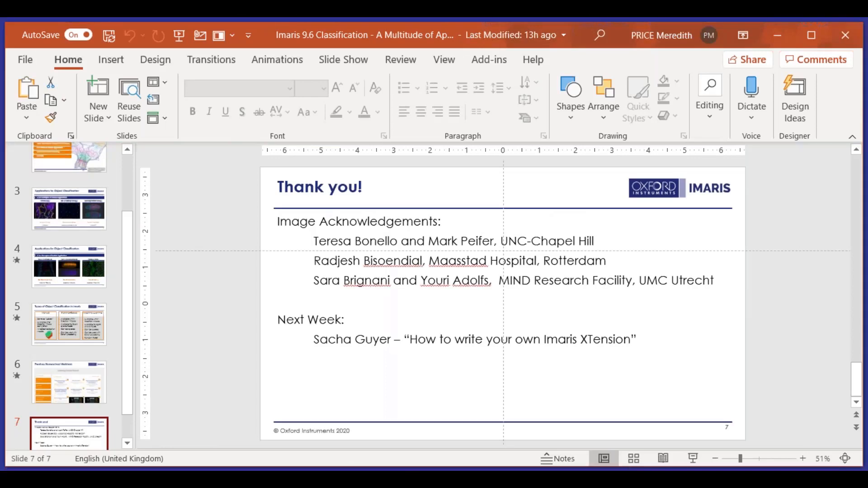
double_click(466, 32)
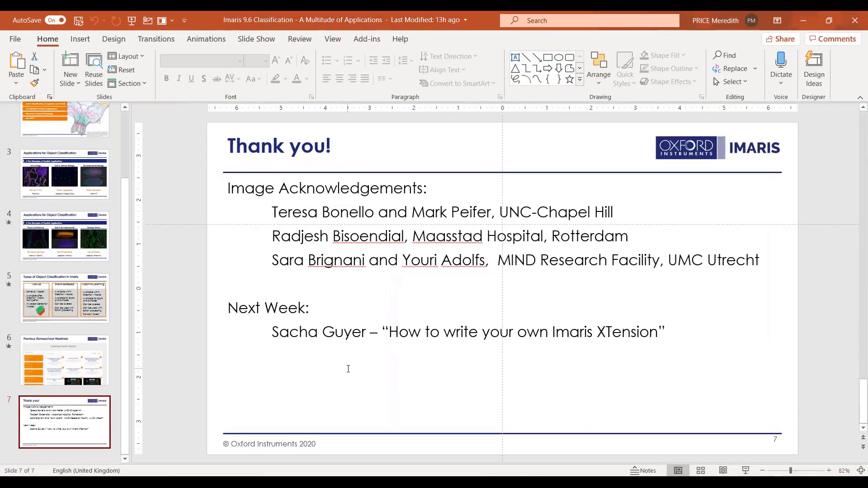
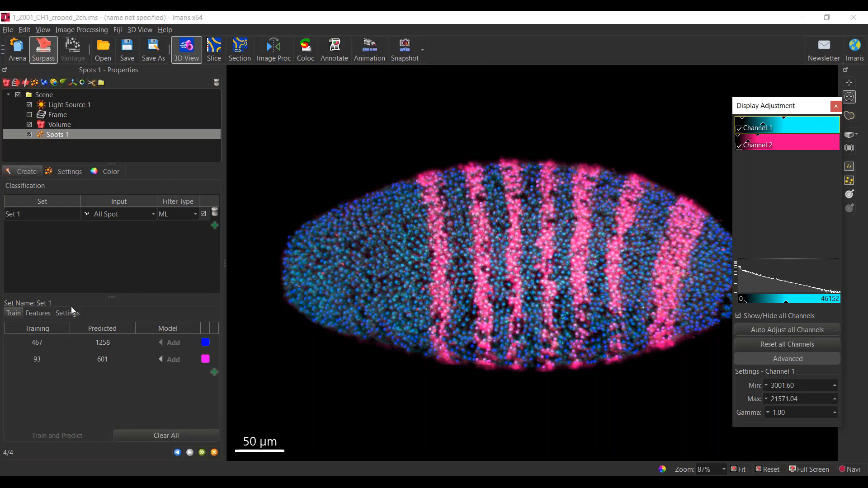
- In Imaris, show the ranked features and weights of the Spots 1 machine-learning classification, with a wider Name column
click(48, 314)
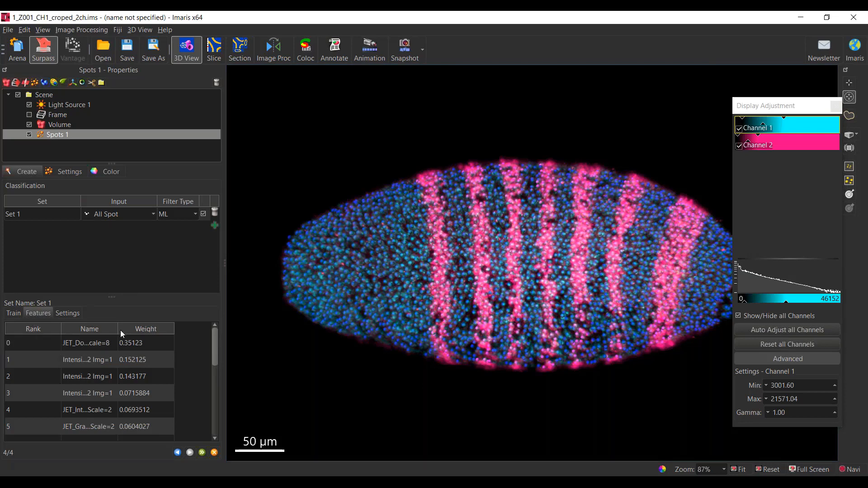
drag(119, 330, 177, 330)
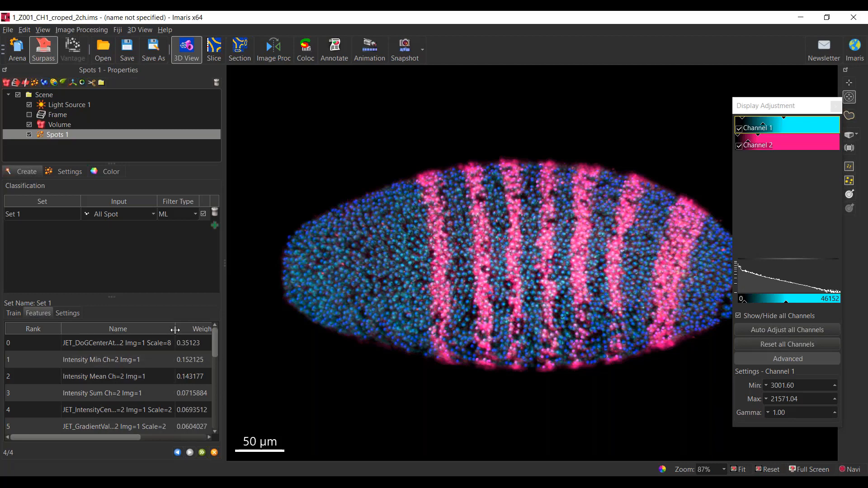
drag(175, 330, 144, 336)
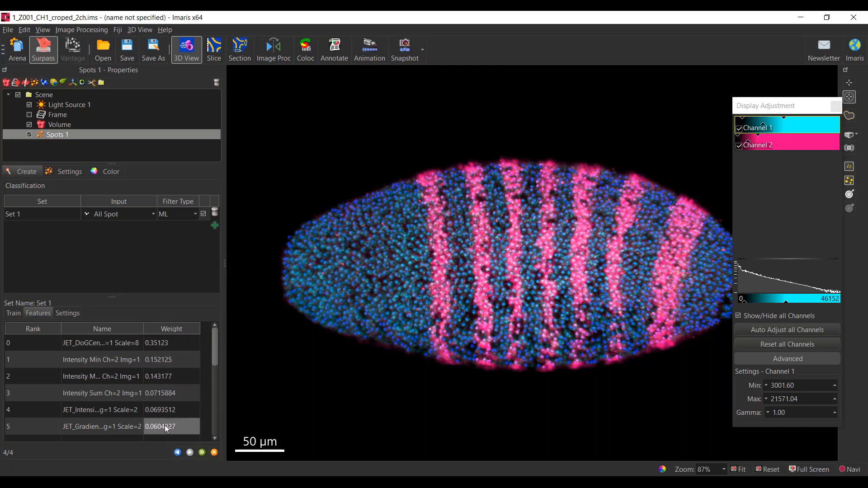
- Review the list of features enabled for the Set 1 machine-learning classifier, and return to its training data
click(65, 313)
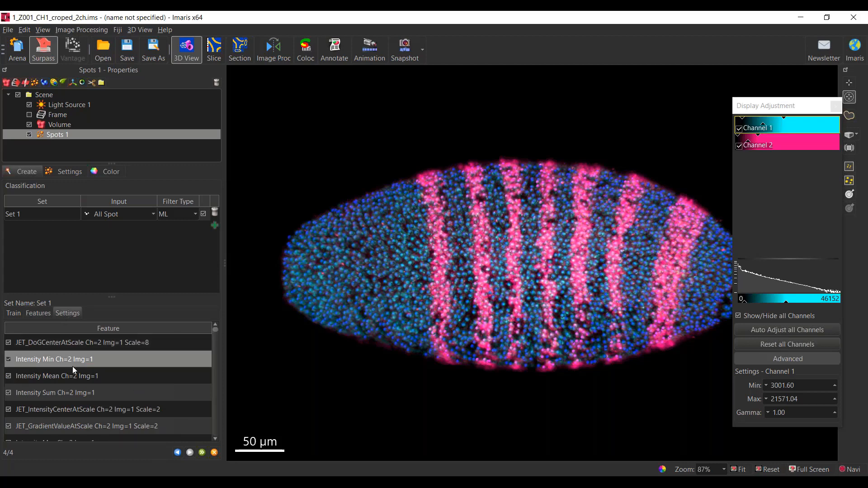
scroll(72, 367, down, 1)
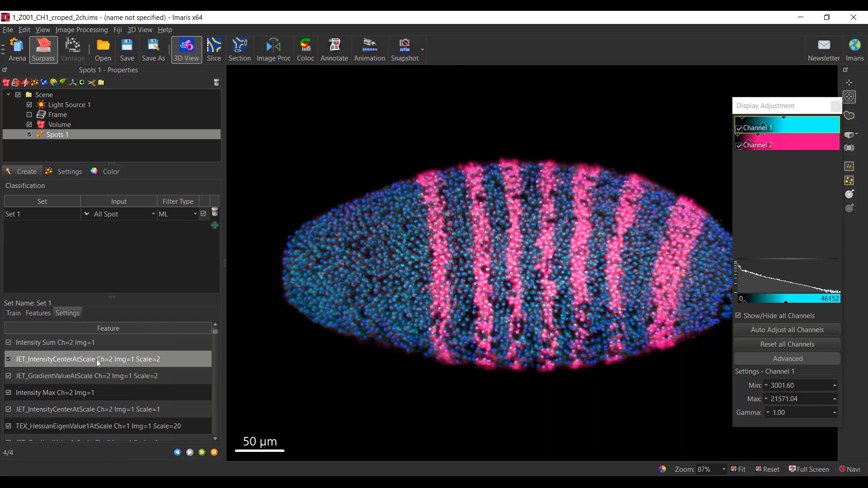
scroll(95, 362, down, 1)
scroll(94, 365, down, 2)
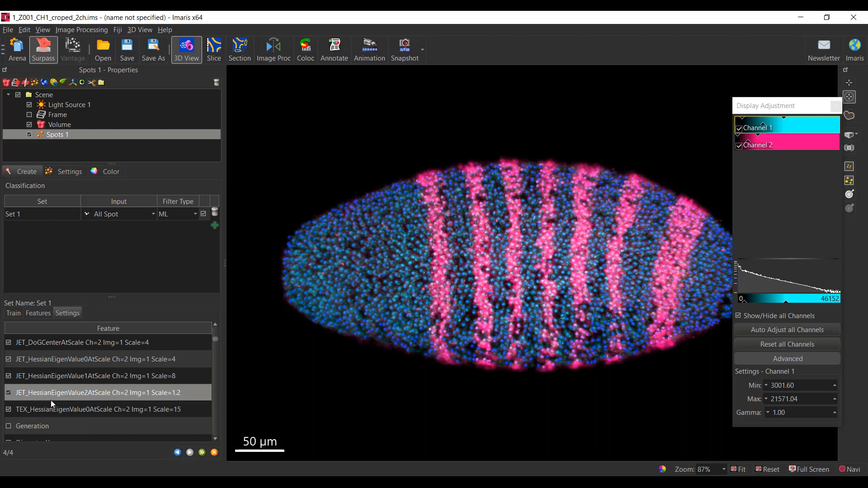
click(14, 313)
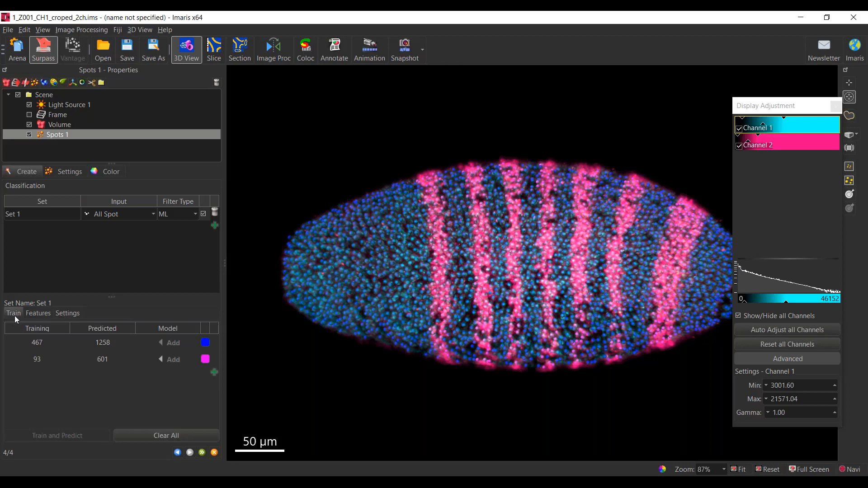
- Switch Set 1 to a Filter1D classification, hide the volume, and set the Average Distance To 3 Nearest Neighbours threshold to 6.35
click(172, 214)
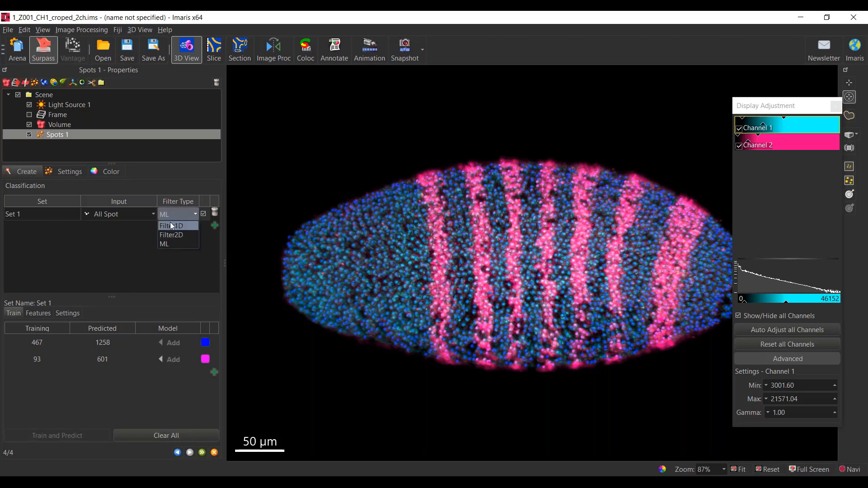
click(172, 226)
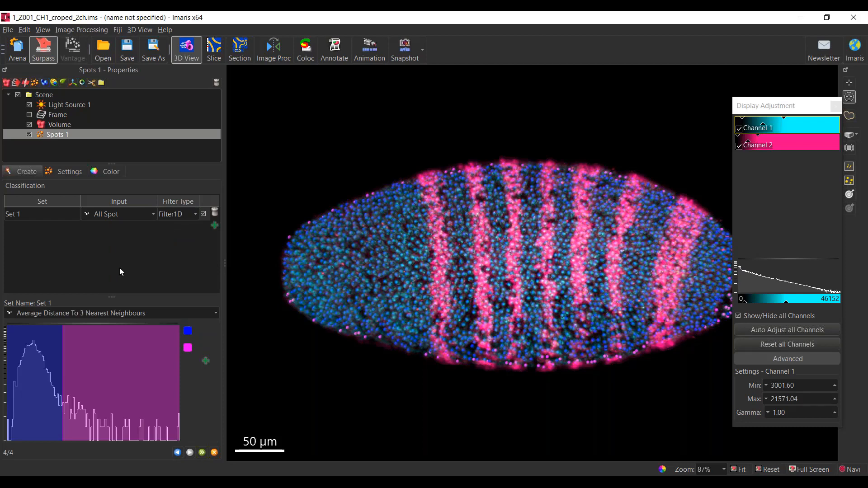
click(29, 124)
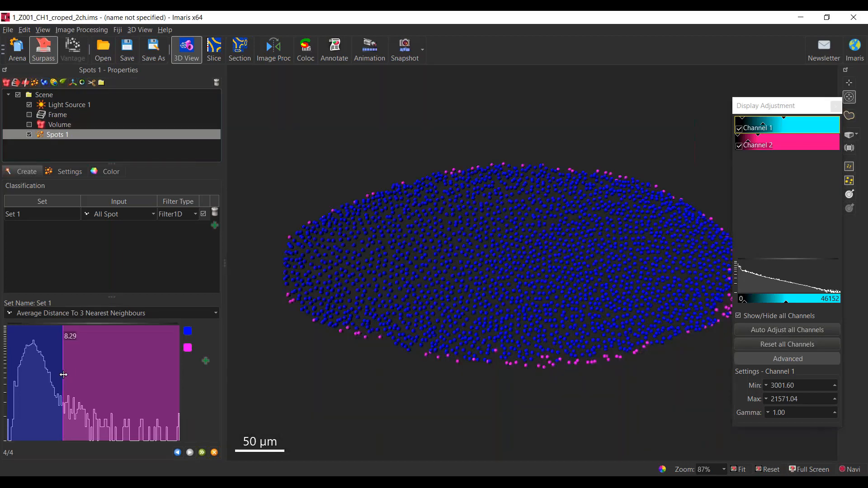
drag(63, 373, 39, 355)
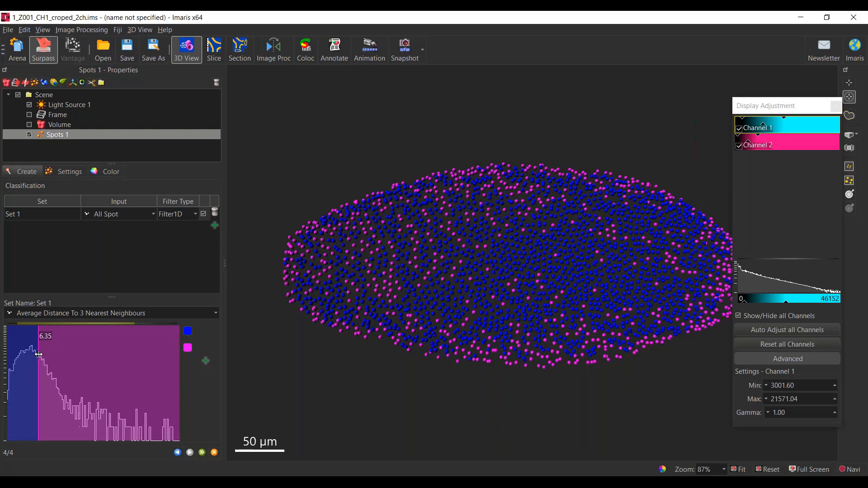
scroll(39, 355, up, 2)
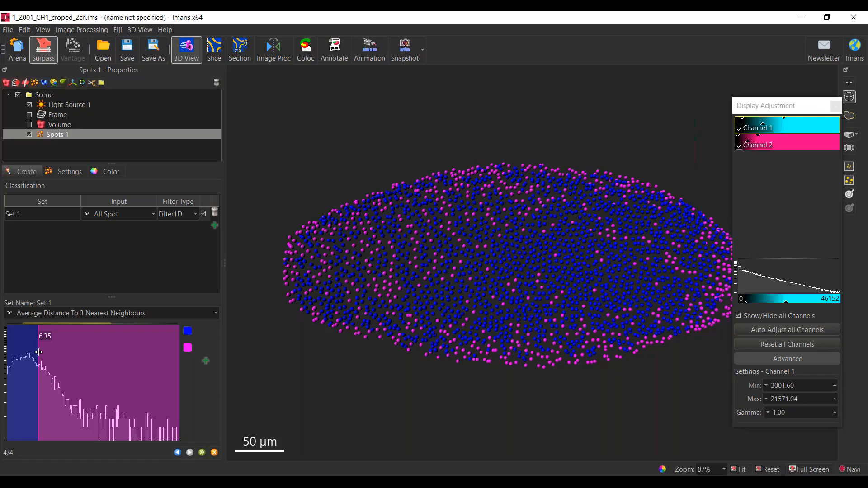
- Switch Set 1 to Filter2D, shift the magenta class region slightly, and add a green class with an enlarged region over the sparser spots
click(171, 217)
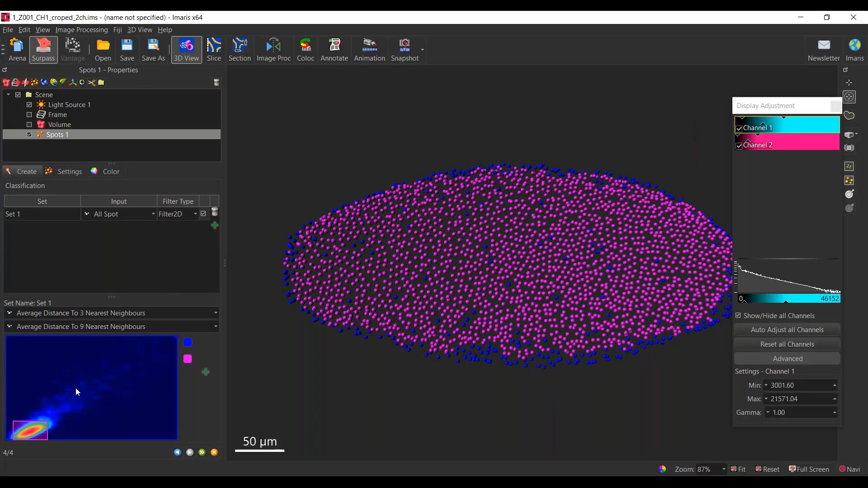
mouse_move(30, 429)
drag(31, 429, 34, 423)
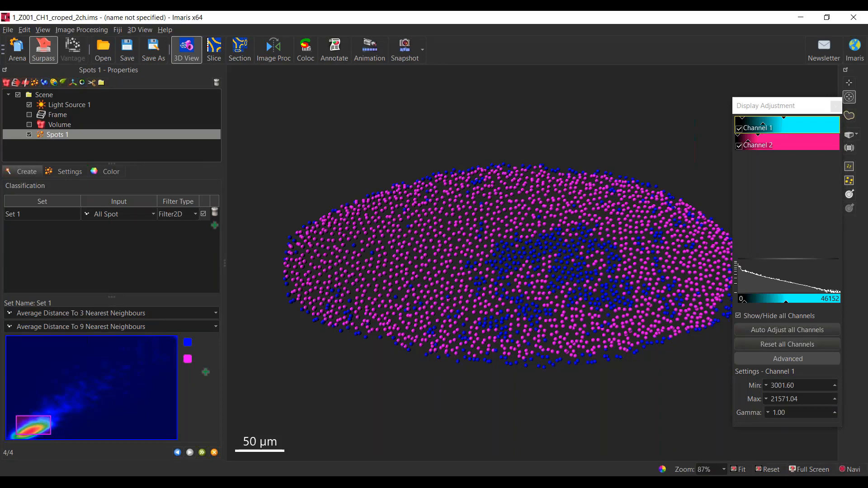
click(206, 373)
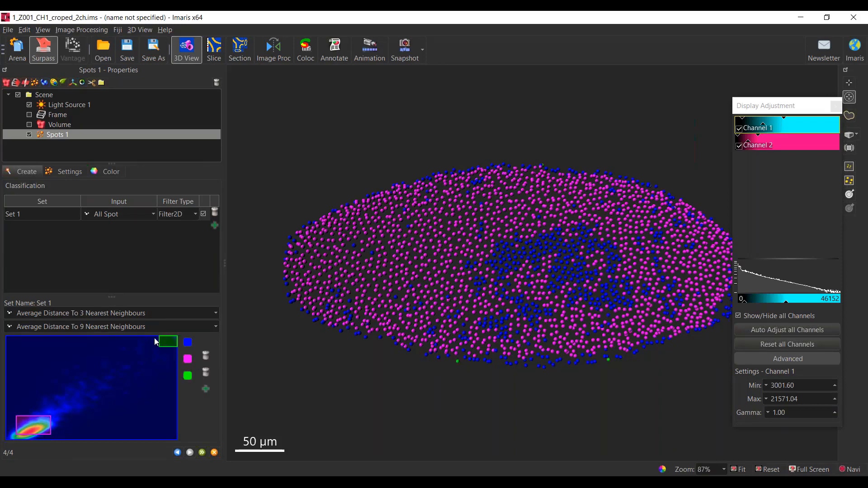
drag(161, 346, 103, 398)
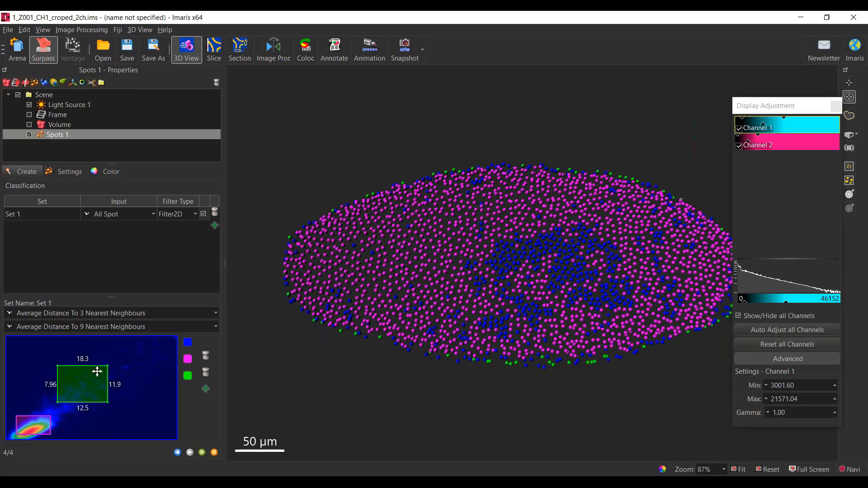
drag(97, 371, 117, 364)
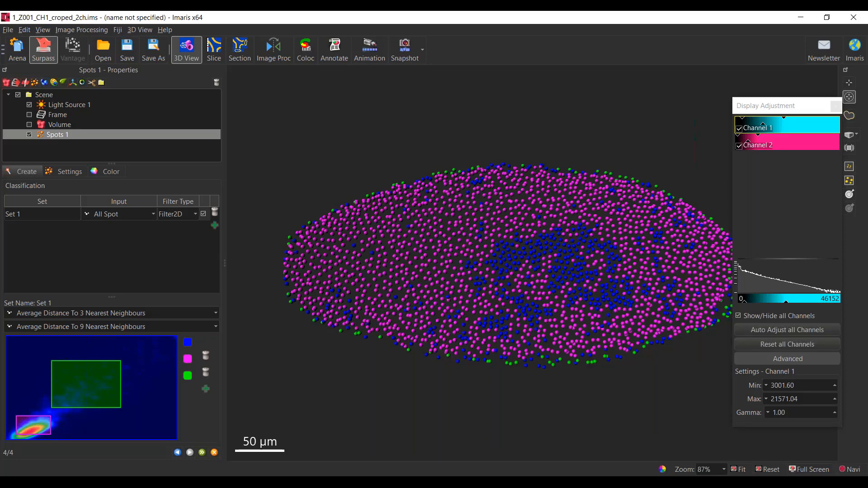
- Show only the volume, return Set 1 to the ML filter type, remove the green class and clear all training data
click(28, 134)
click(29, 124)
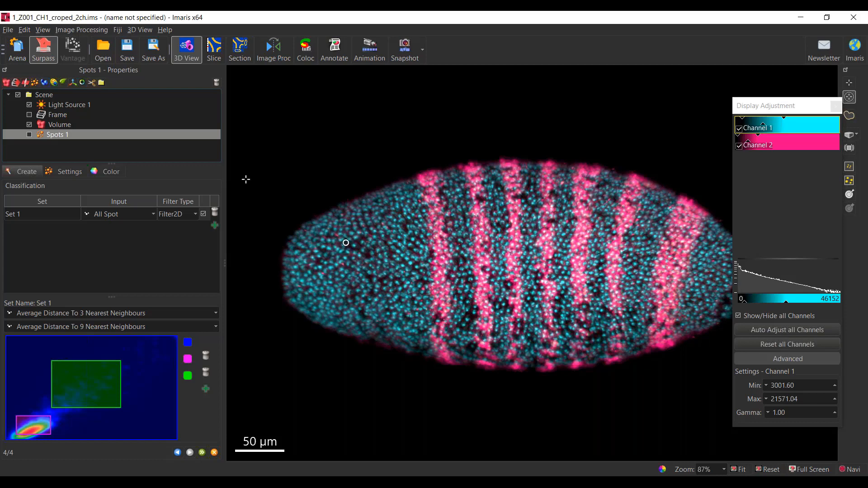
click(177, 214)
click(178, 246)
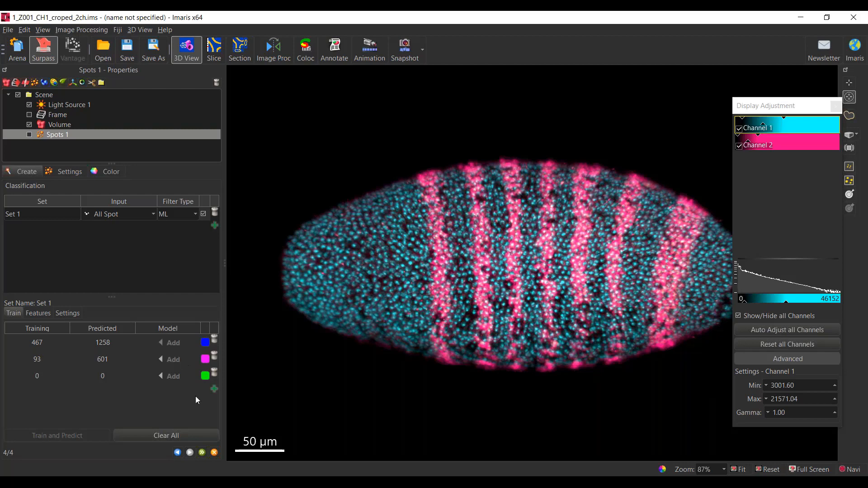
click(215, 371)
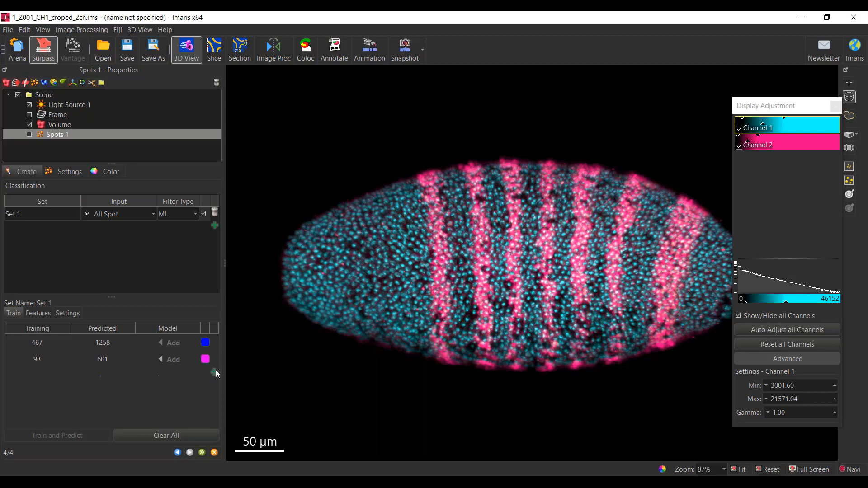
click(179, 436)
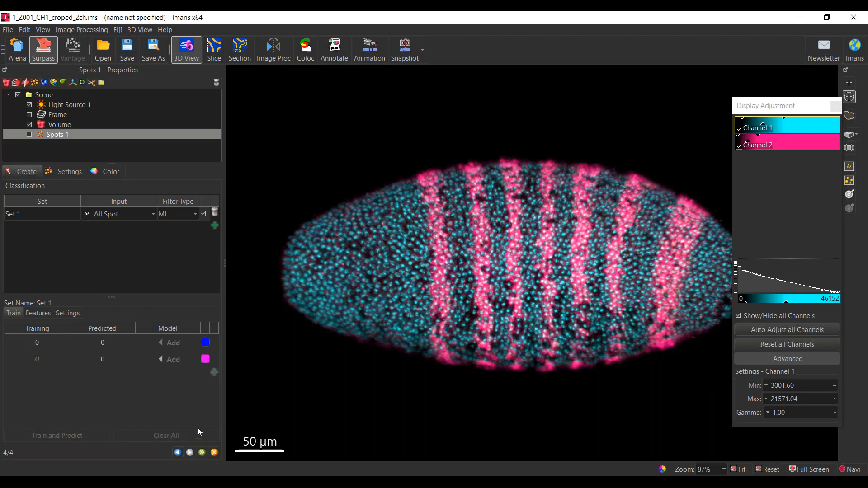
- Show the spots again and add a large circular selection of spots at the embryo's stripe-free end to the blue class training data
click(28, 135)
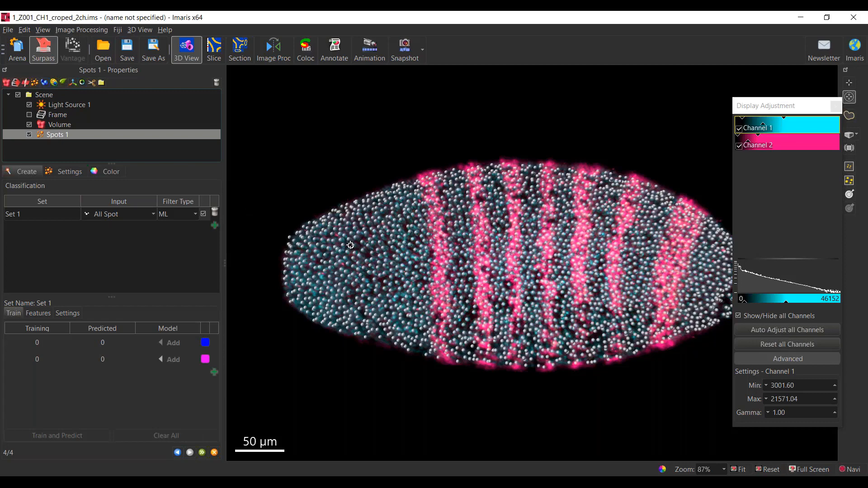
scroll(350, 245, up, 4)
scroll(351, 245, down, 2)
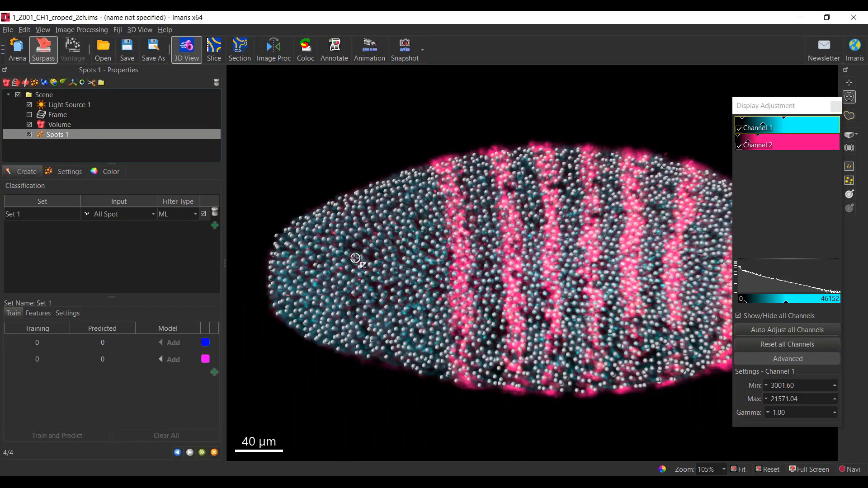
shift+scroll(352, 258, up, 5)
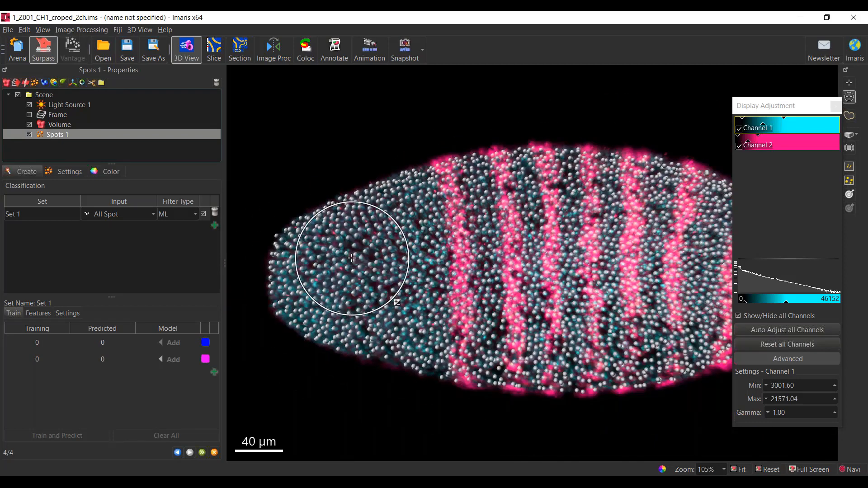
click(352, 258)
click(175, 343)
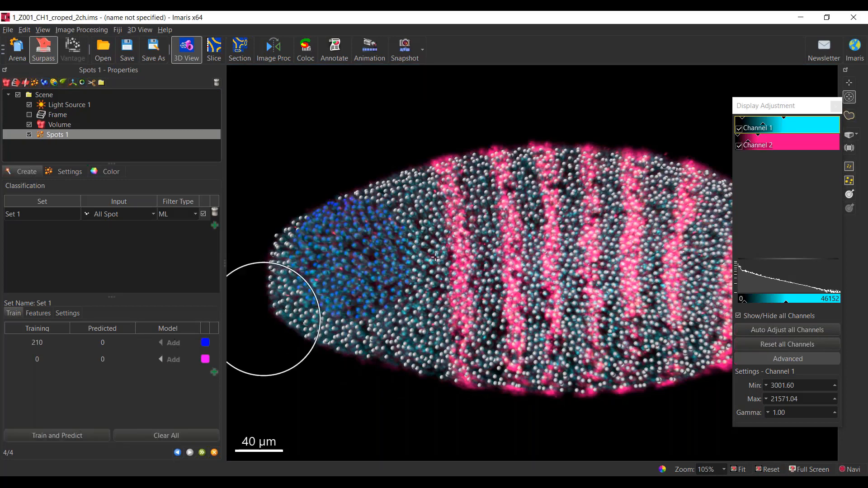
- Add small groups of spots from the first three pink stripes to the magenta class training data, and train and predict
shift+scroll(459, 247, down, 5)
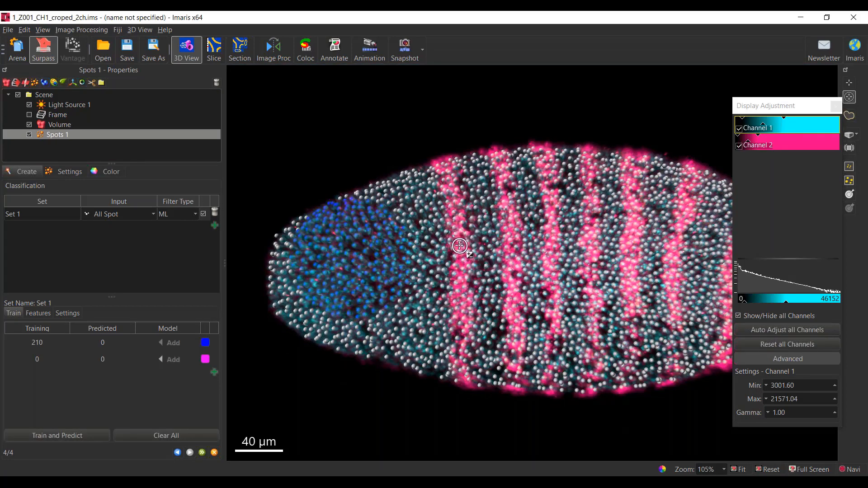
click(459, 246)
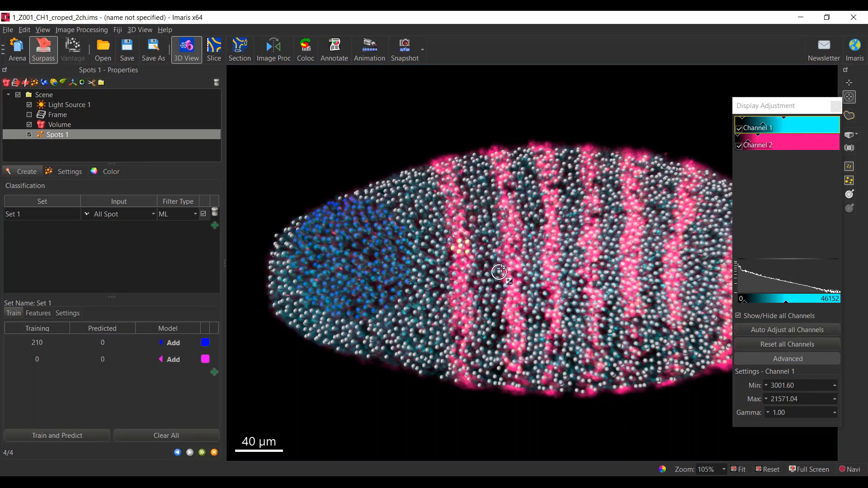
ctrl+click(548, 263)
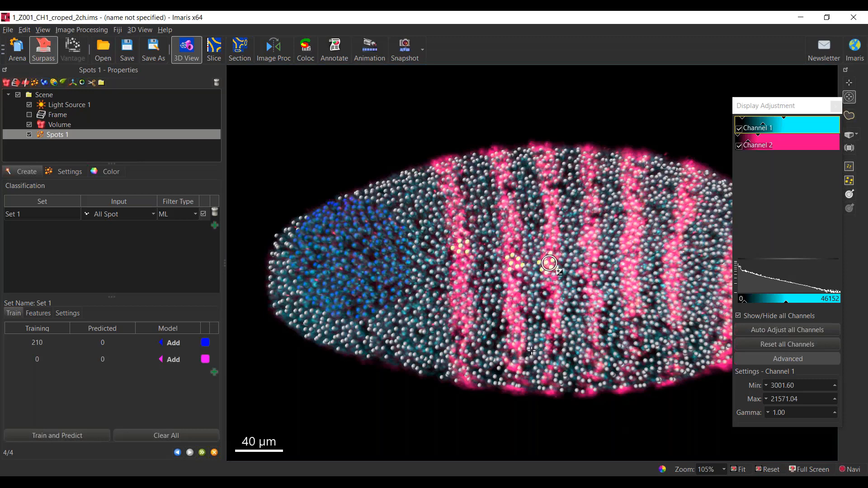
click(173, 360)
click(83, 433)
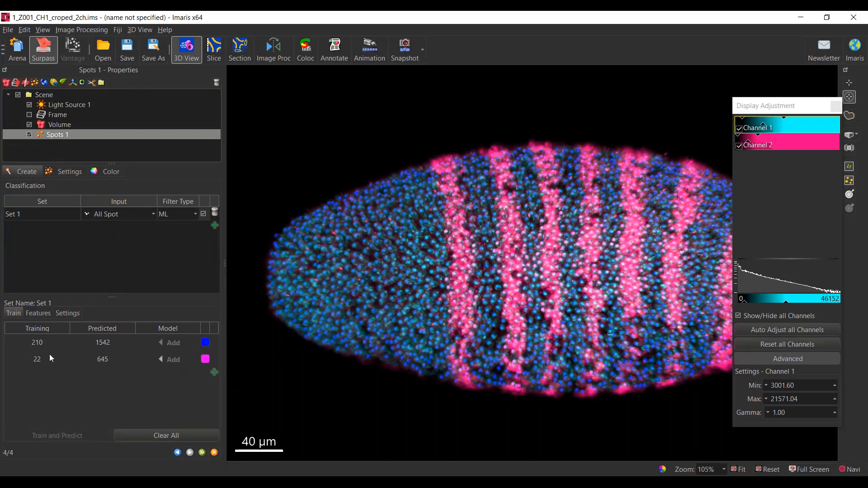
- Check the prediction without the volume, add missed spots at the lower ends of two stripes to the magenta class, and retrain
drag(397, 399, 339, 372)
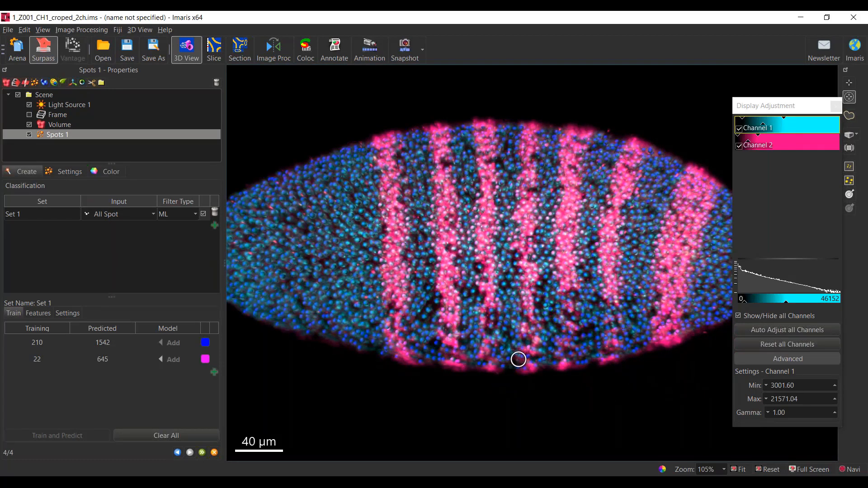
click(29, 125)
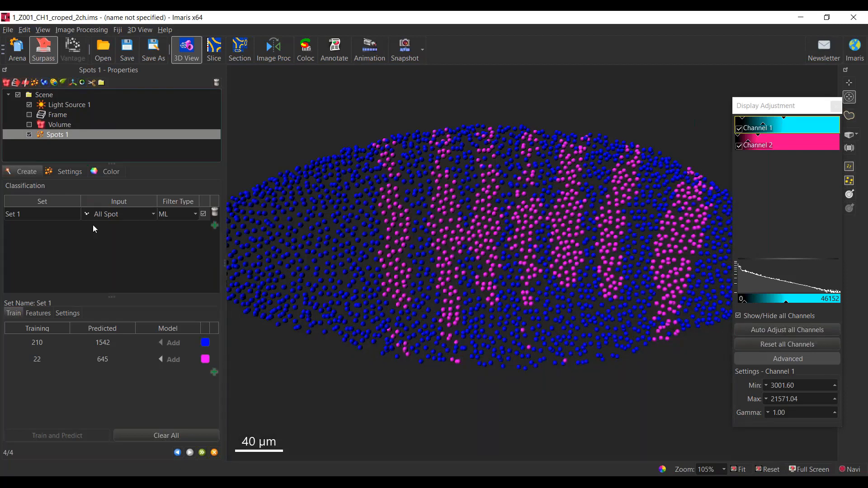
click(29, 125)
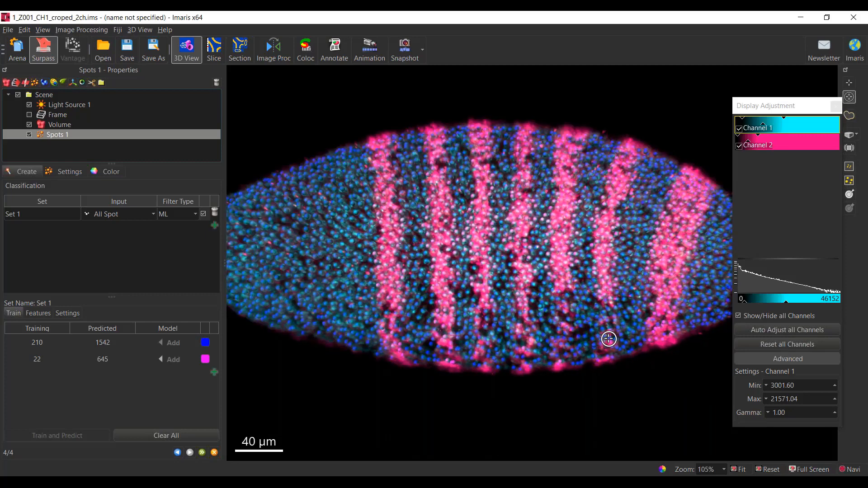
ctrl+click(607, 340)
ctrl+click(560, 345)
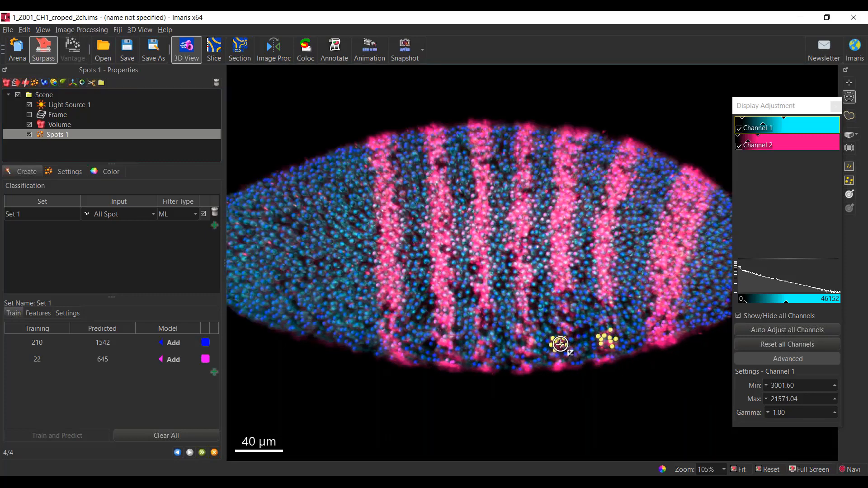
click(179, 359)
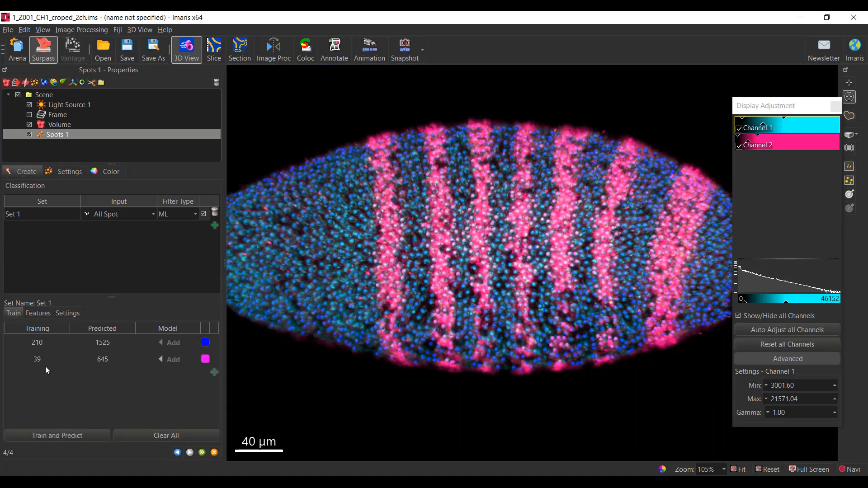
click(63, 430)
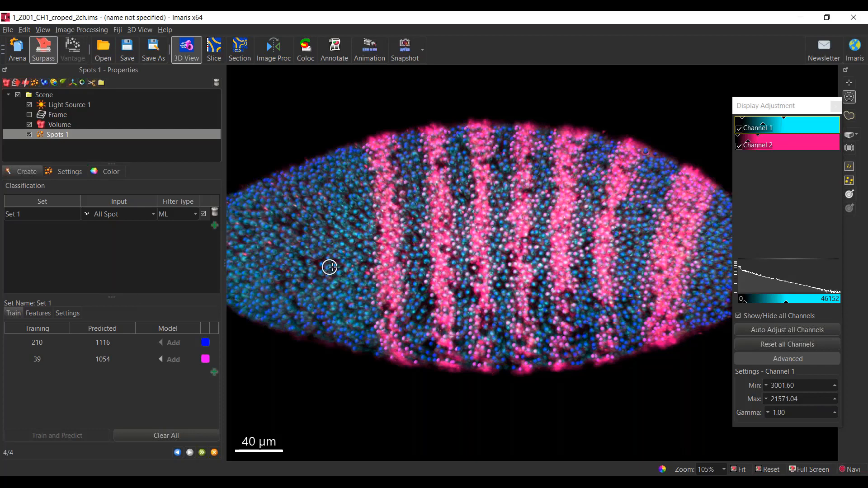
- Add the misclassified spots between the first two pink stripes to the blue class training data
click(408, 194)
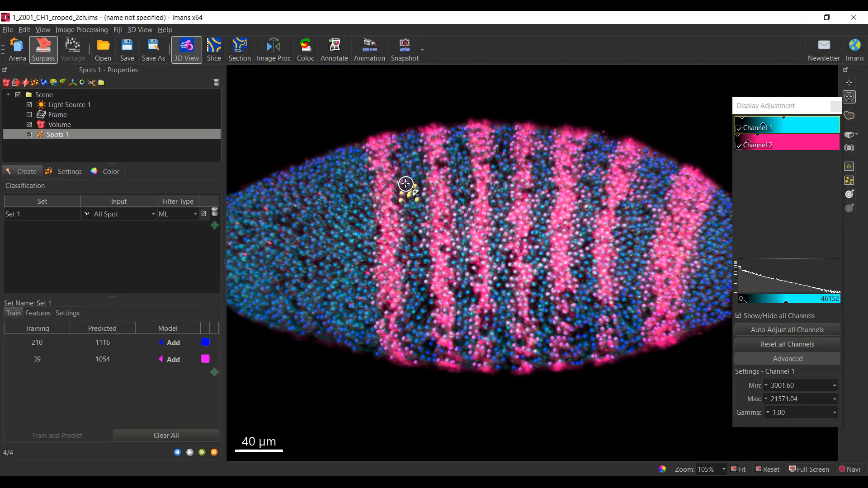
click(177, 344)
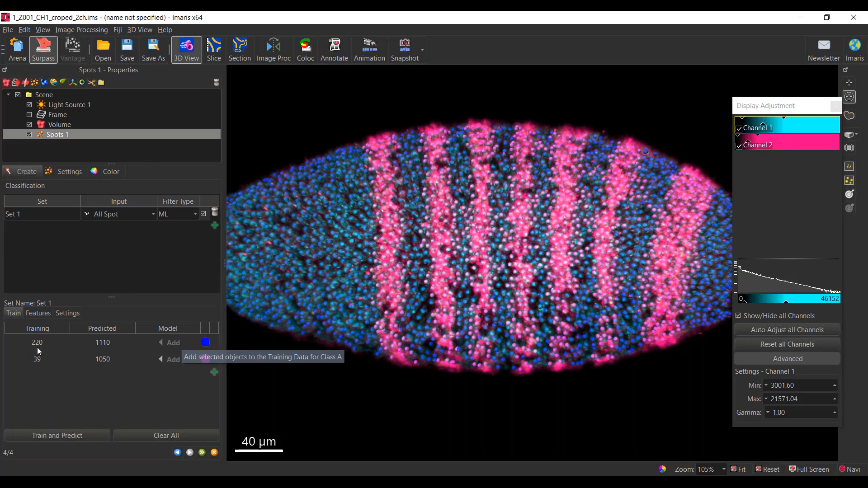